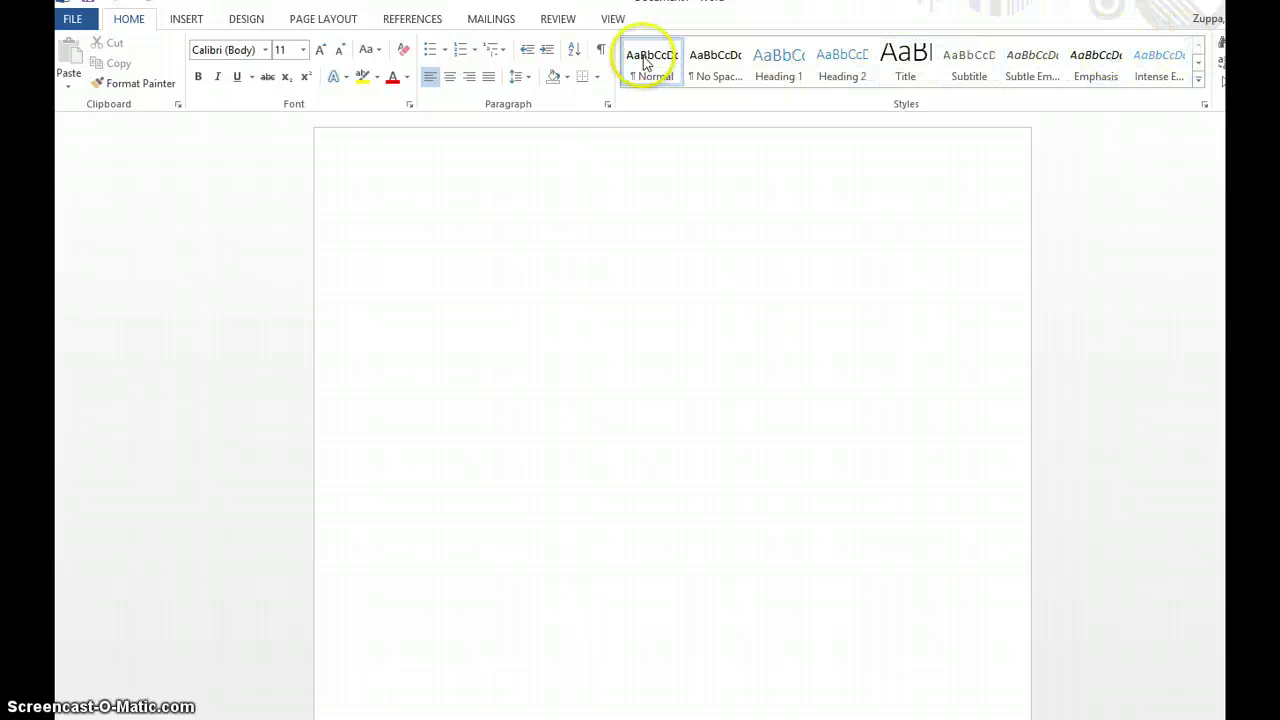
- Modify the Normal style, choosing Times New Roman as its font and 12 as its size
right_click(648, 60)
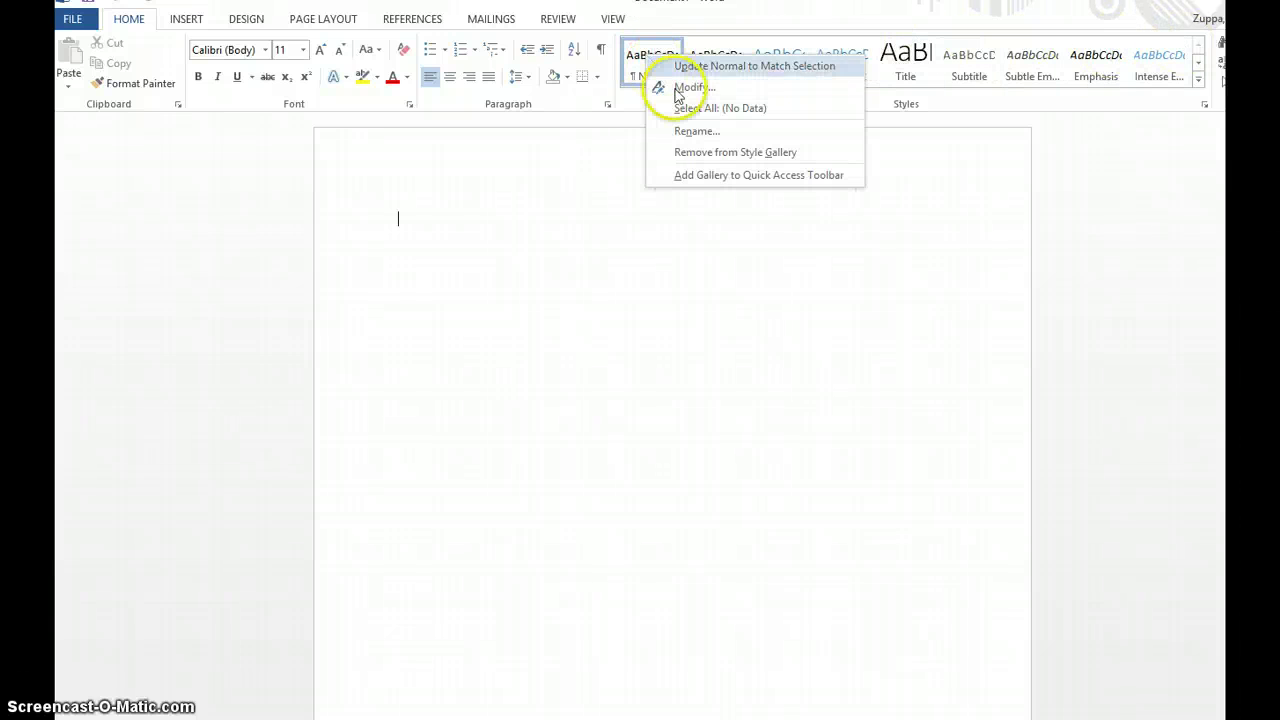
left_click(678, 88)
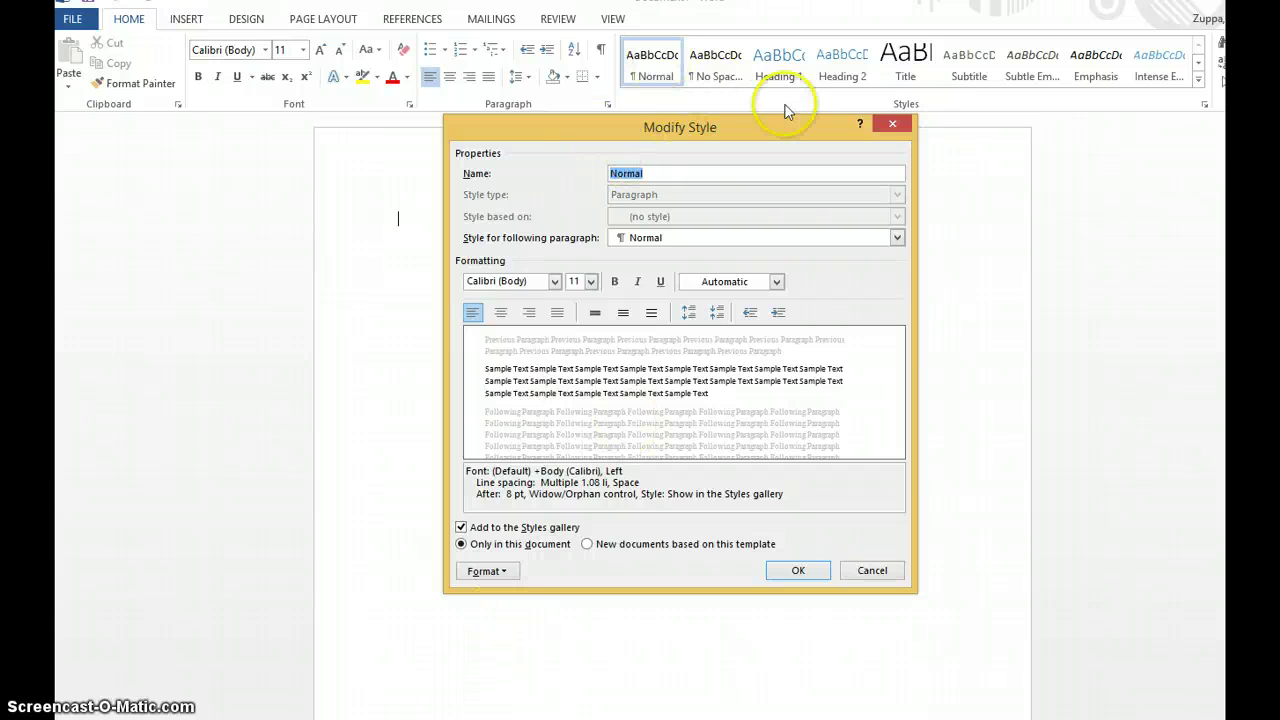
left_click(892, 124)
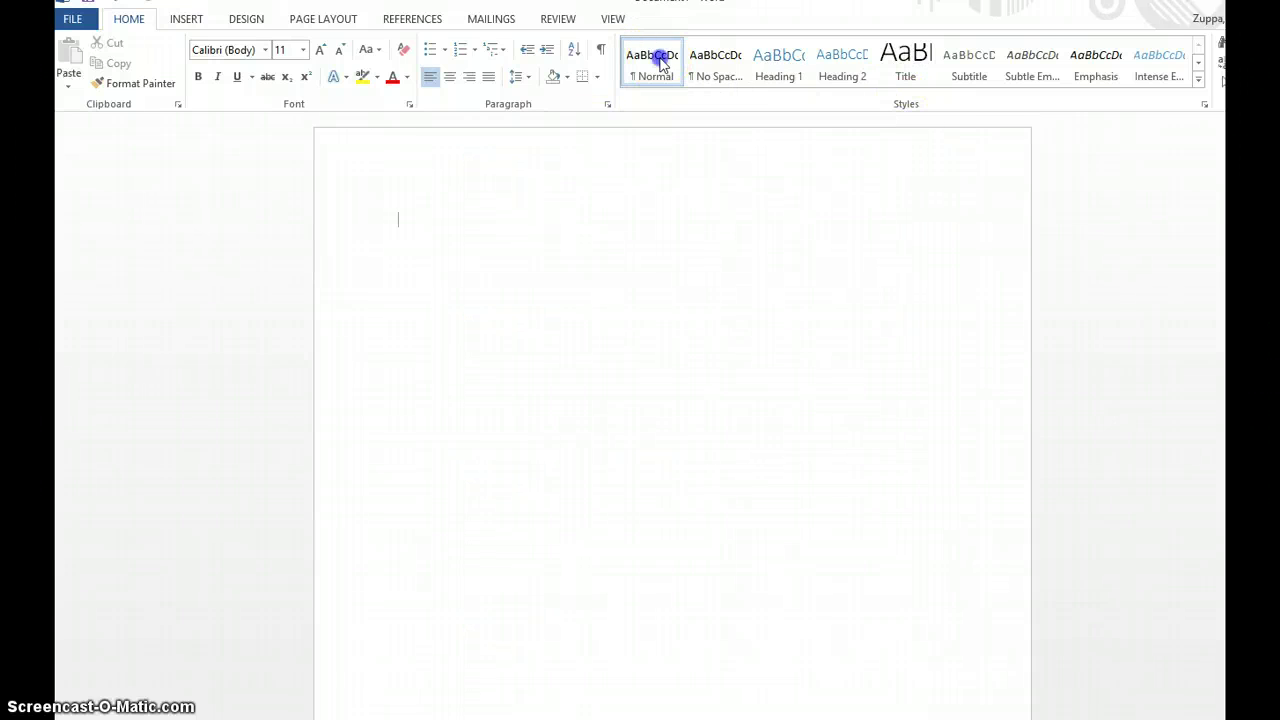
right_click(660, 64)
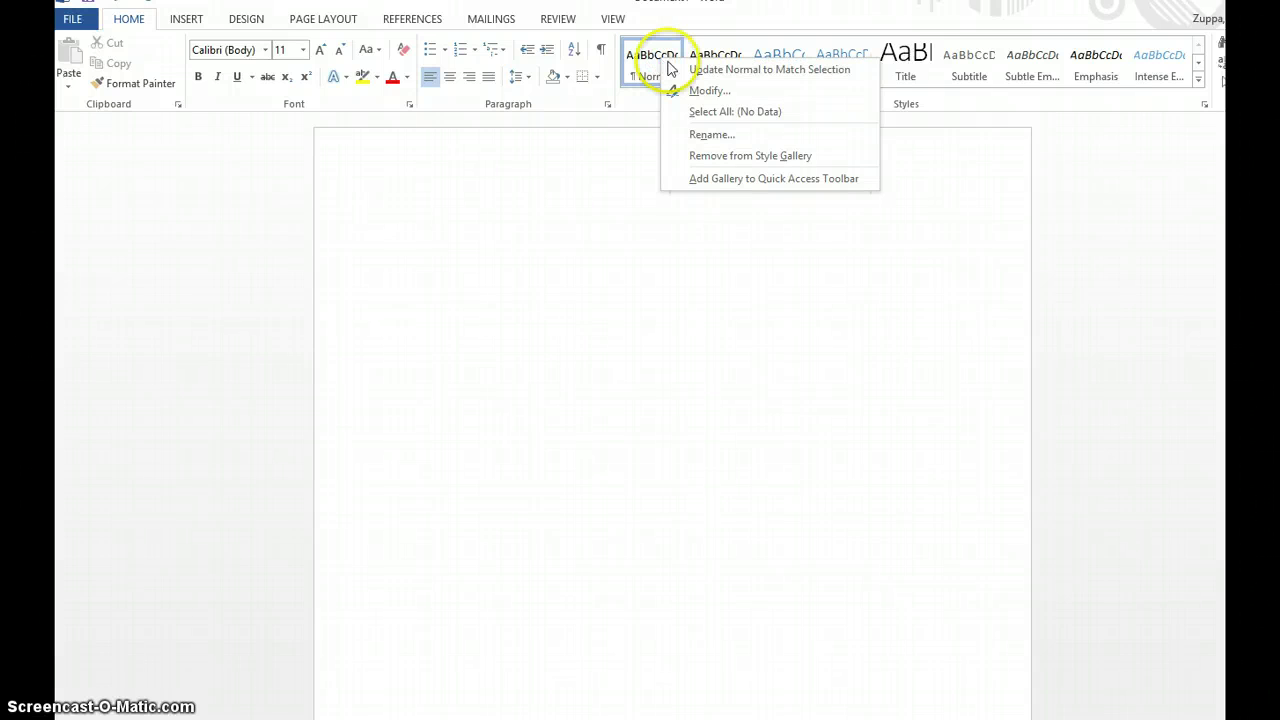
left_click(716, 93)
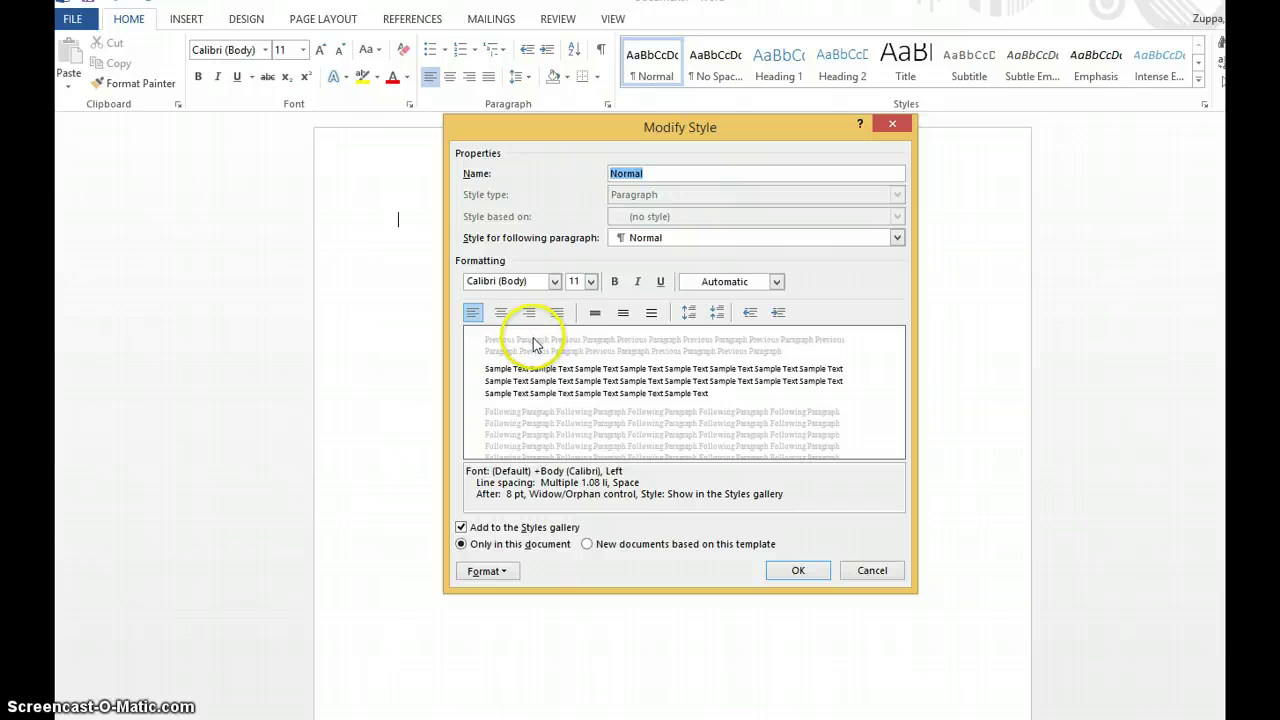
left_click(555, 283)
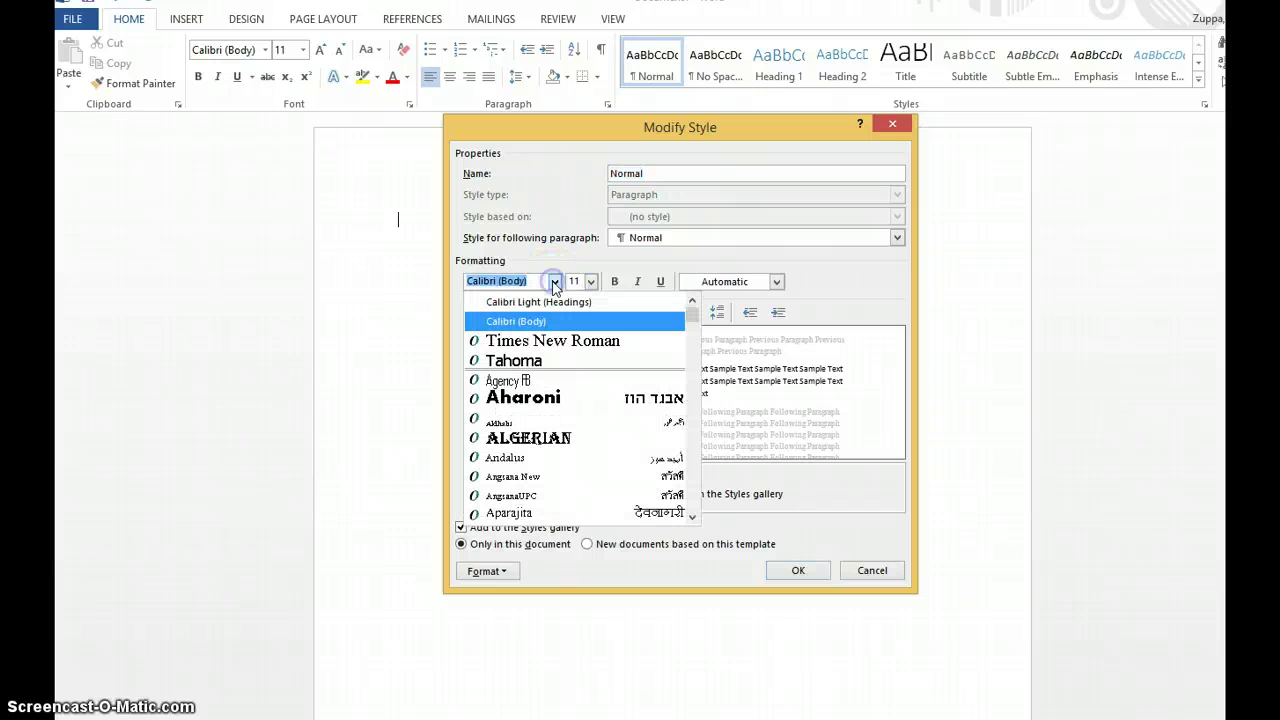
left_click(547, 343)
left_click(590, 282)
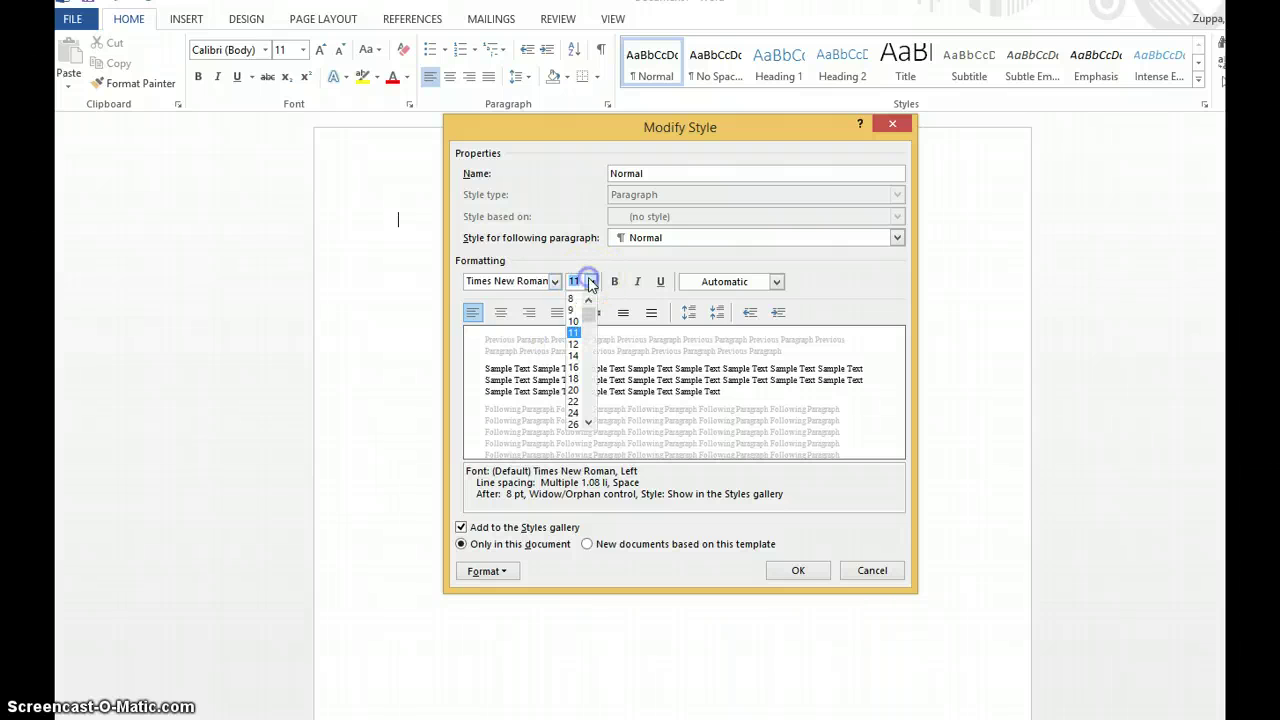
left_click(573, 344)
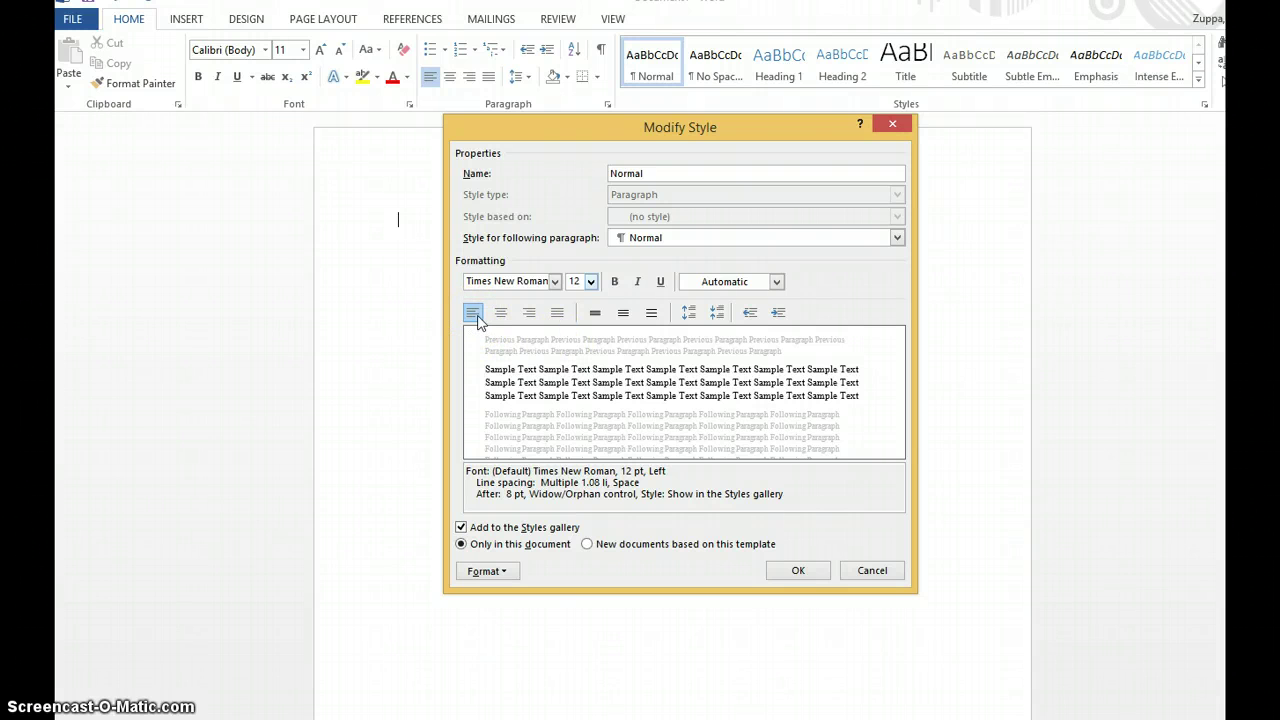
- Give the Normal style 0 pt spacing after, Double line spacing and a 0.5" first-line indent
left_click(500, 573)
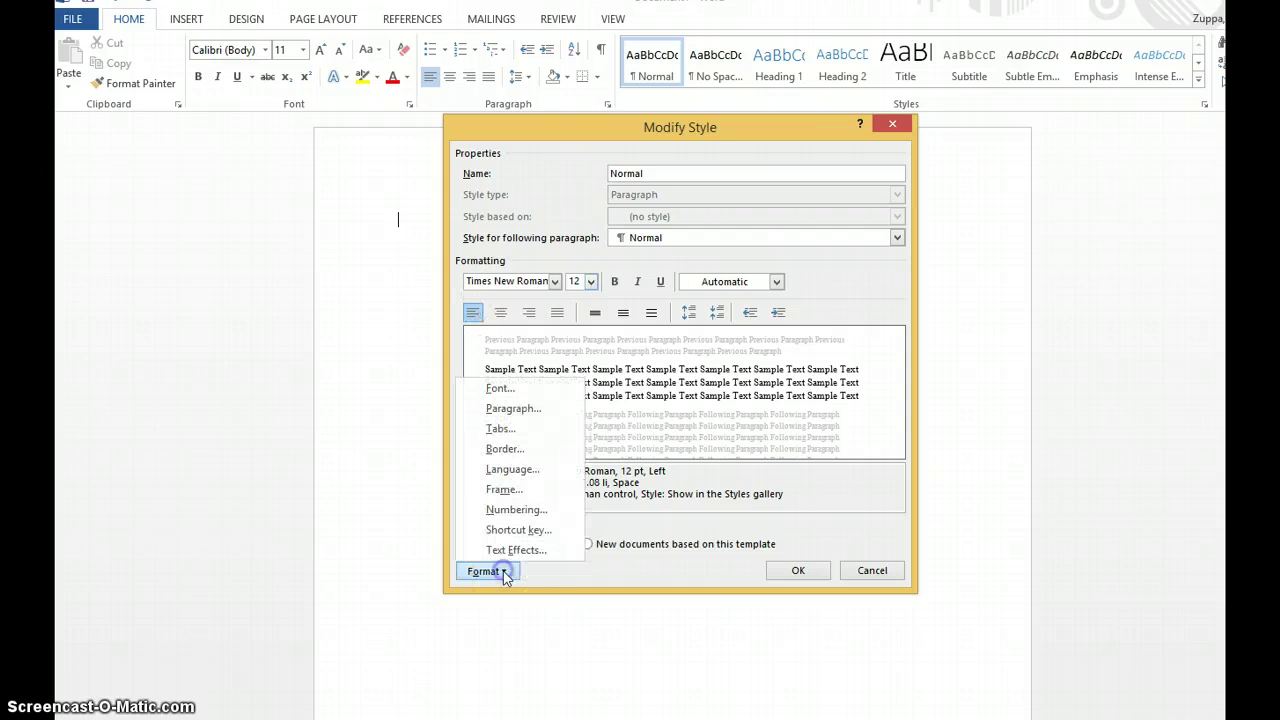
left_click(518, 410)
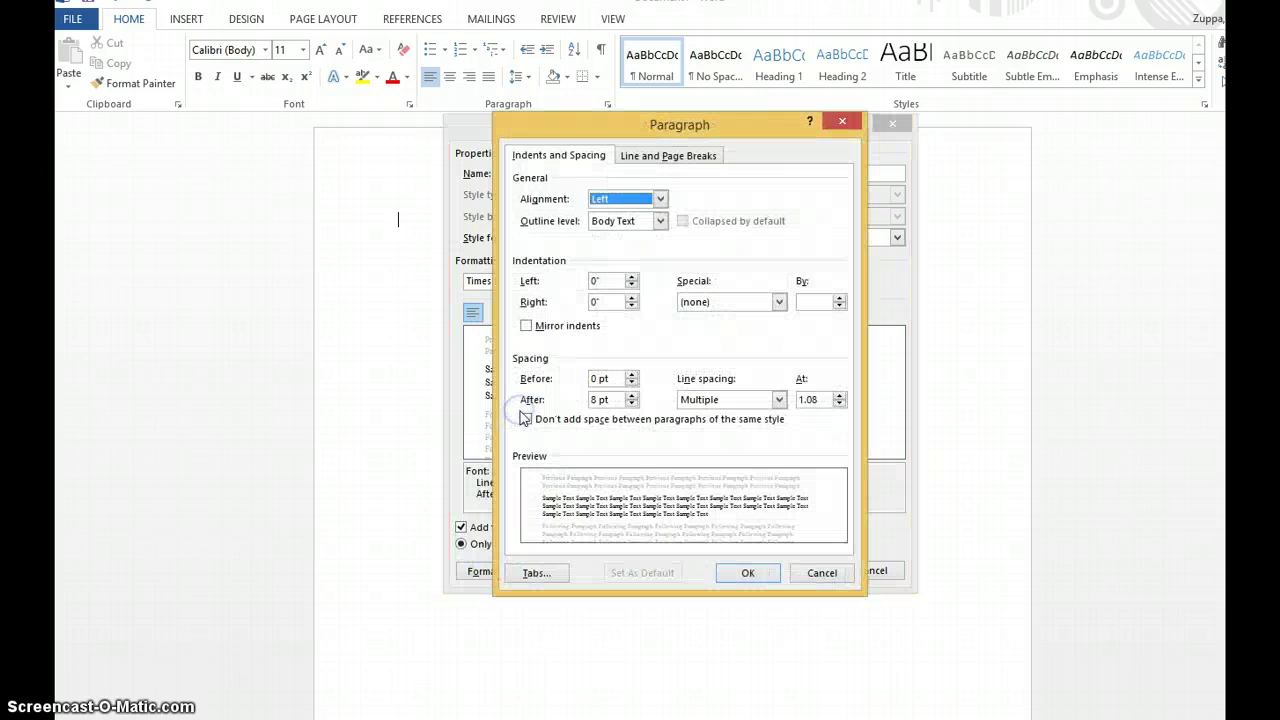
left_click(631, 404)
left_click(631, 404)
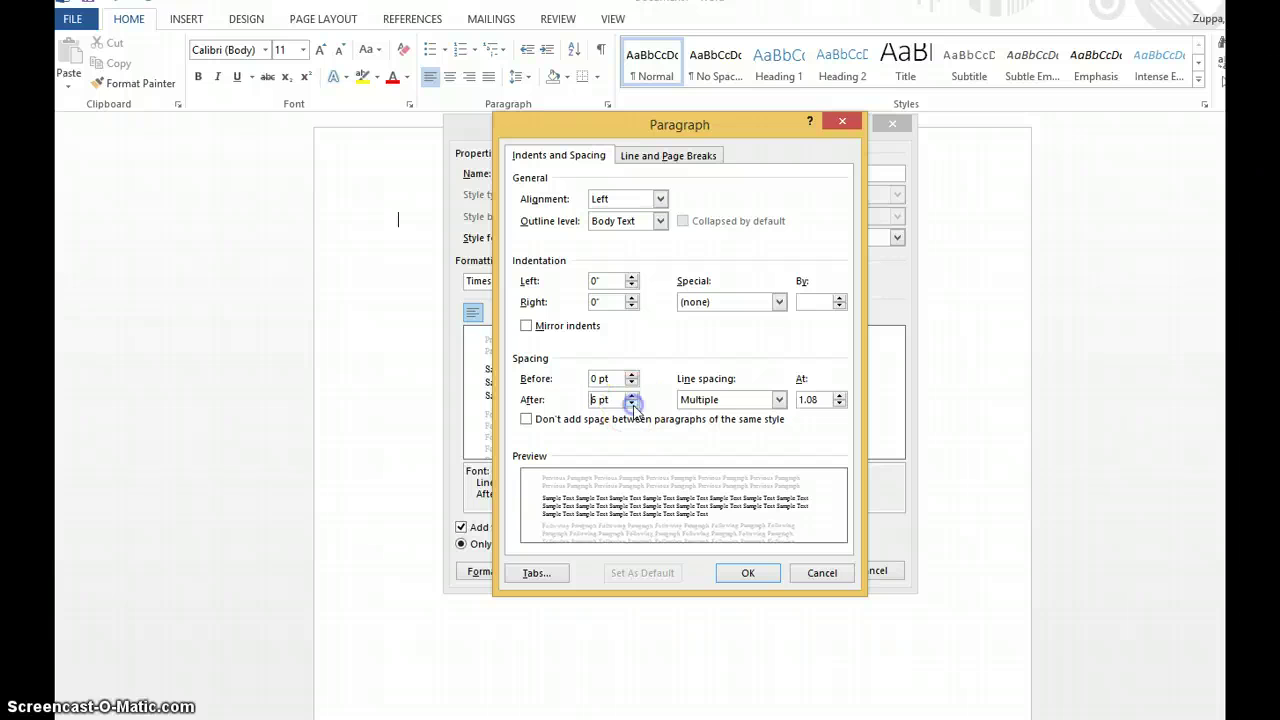
left_click(779, 399)
left_click(755, 447)
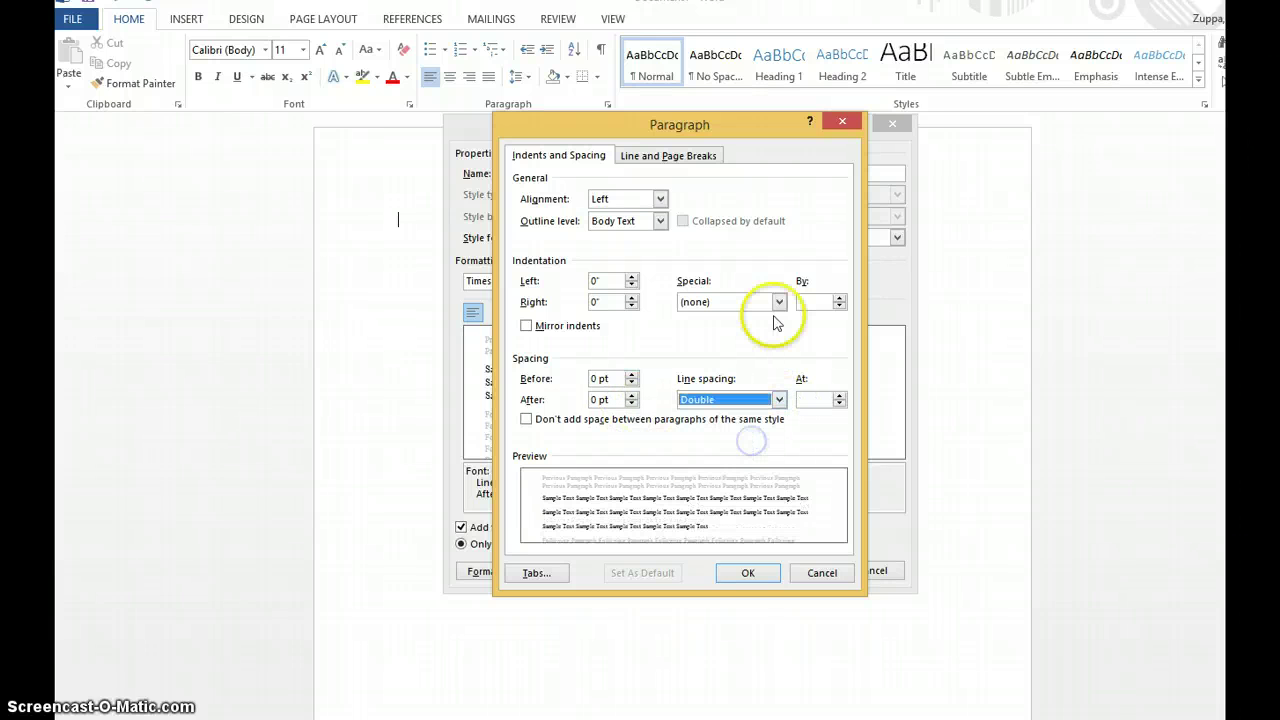
left_click(780, 302)
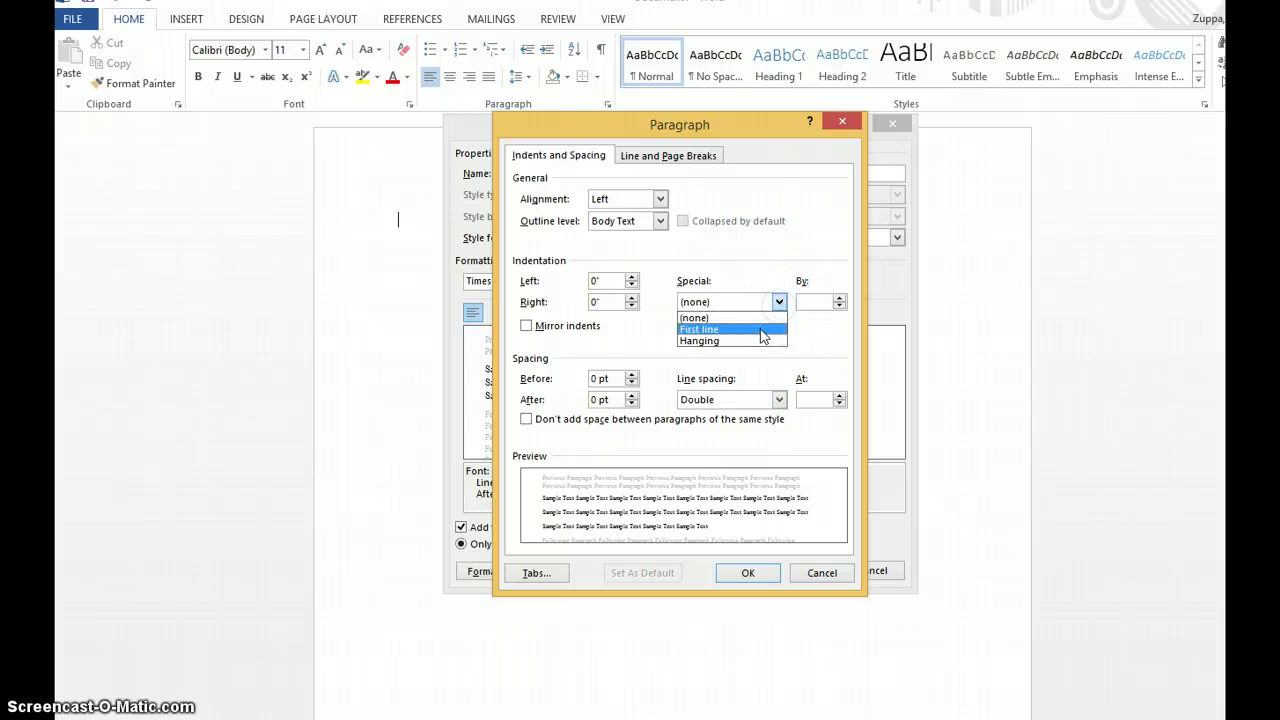
left_click(760, 330)
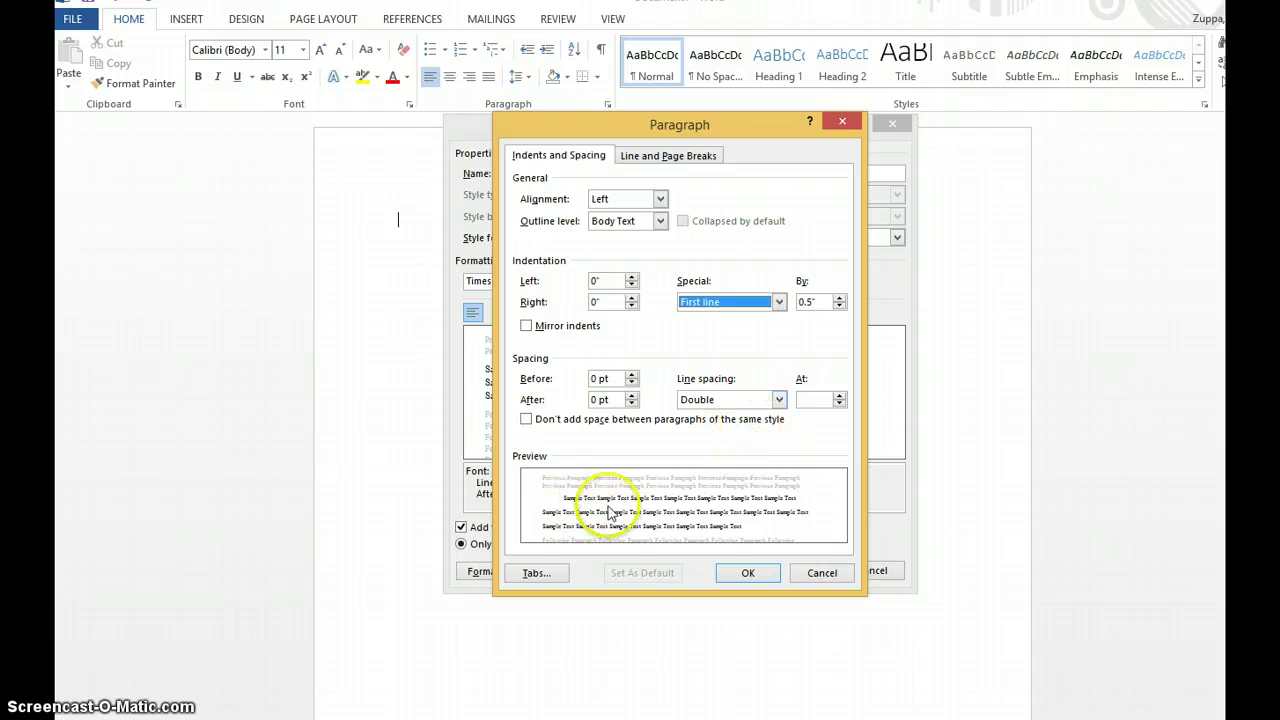
left_click(748, 572)
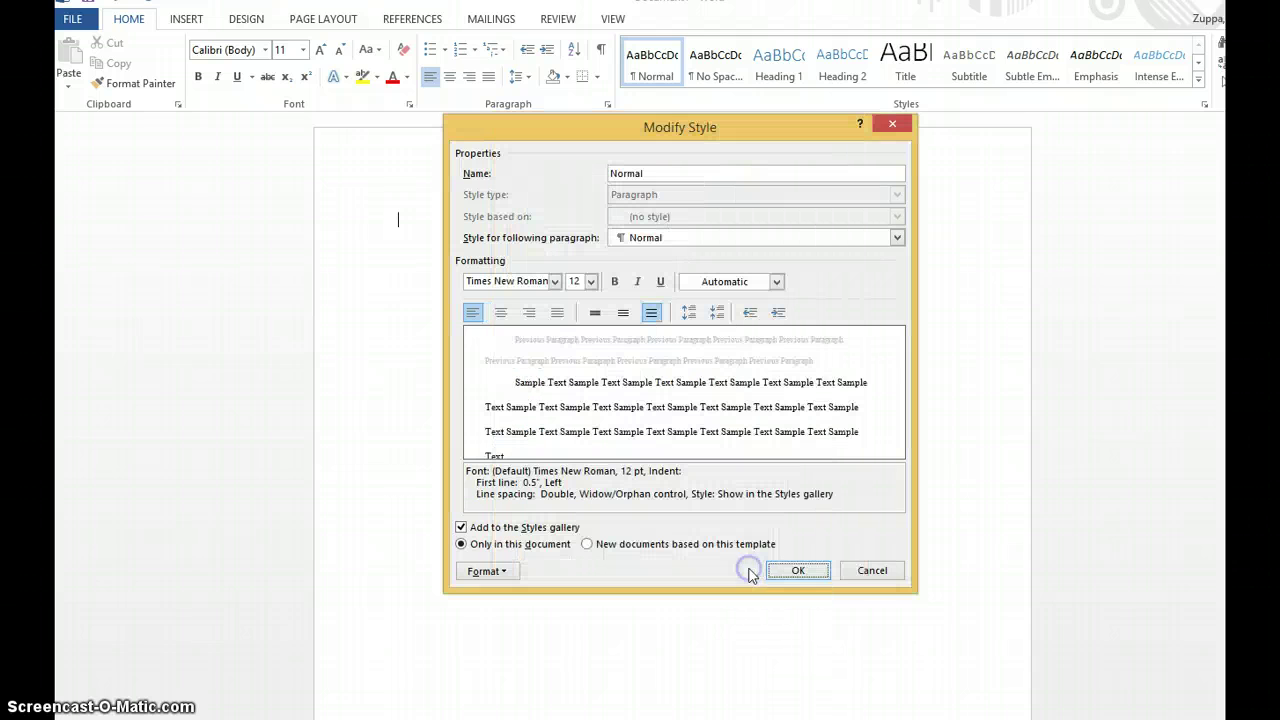
left_click(802, 570)
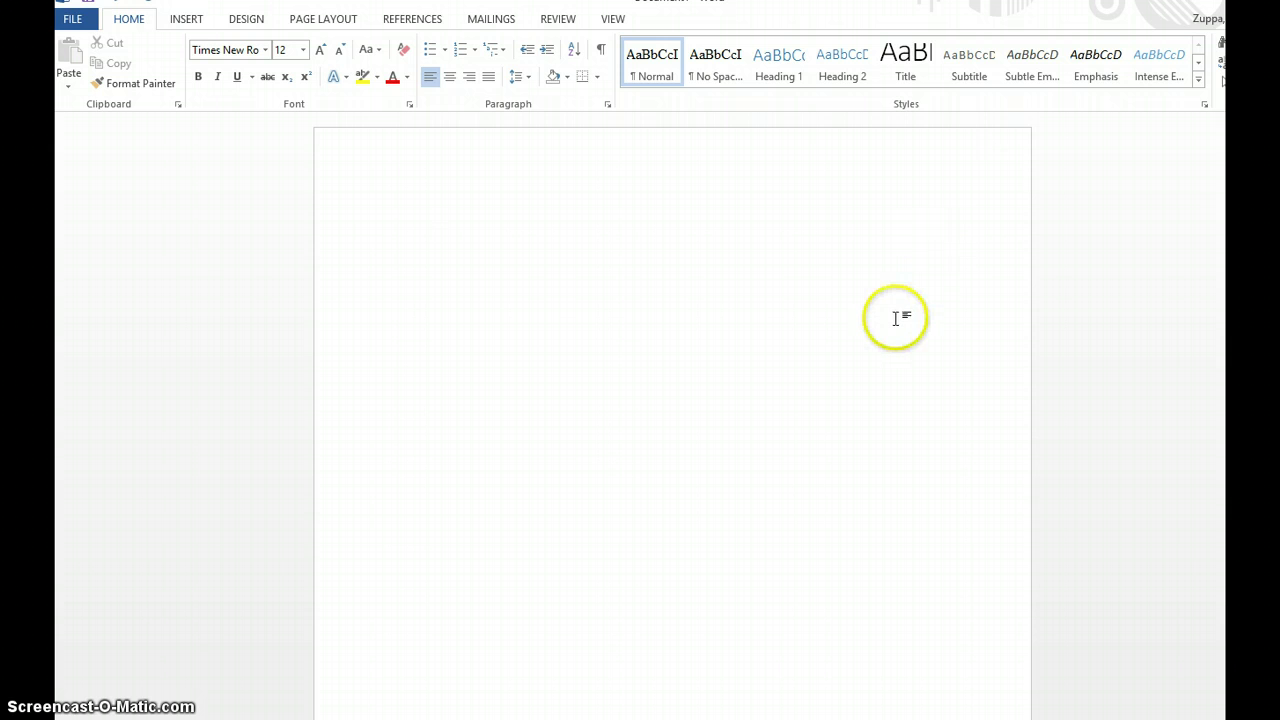
right_click(941, 150)
- Insert a Plain Number 3 page number at the header's top right, with the author's surname before it
double_click(941, 150)
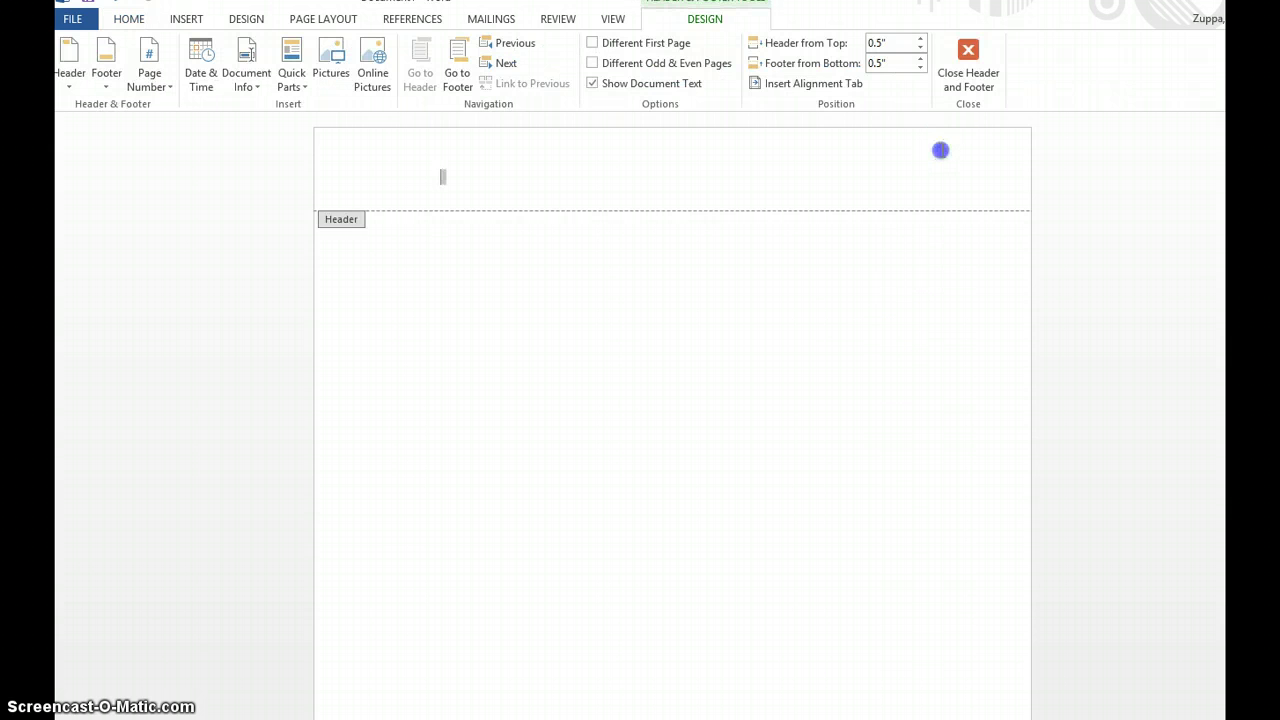
left_click(637, 163)
left_click(160, 80)
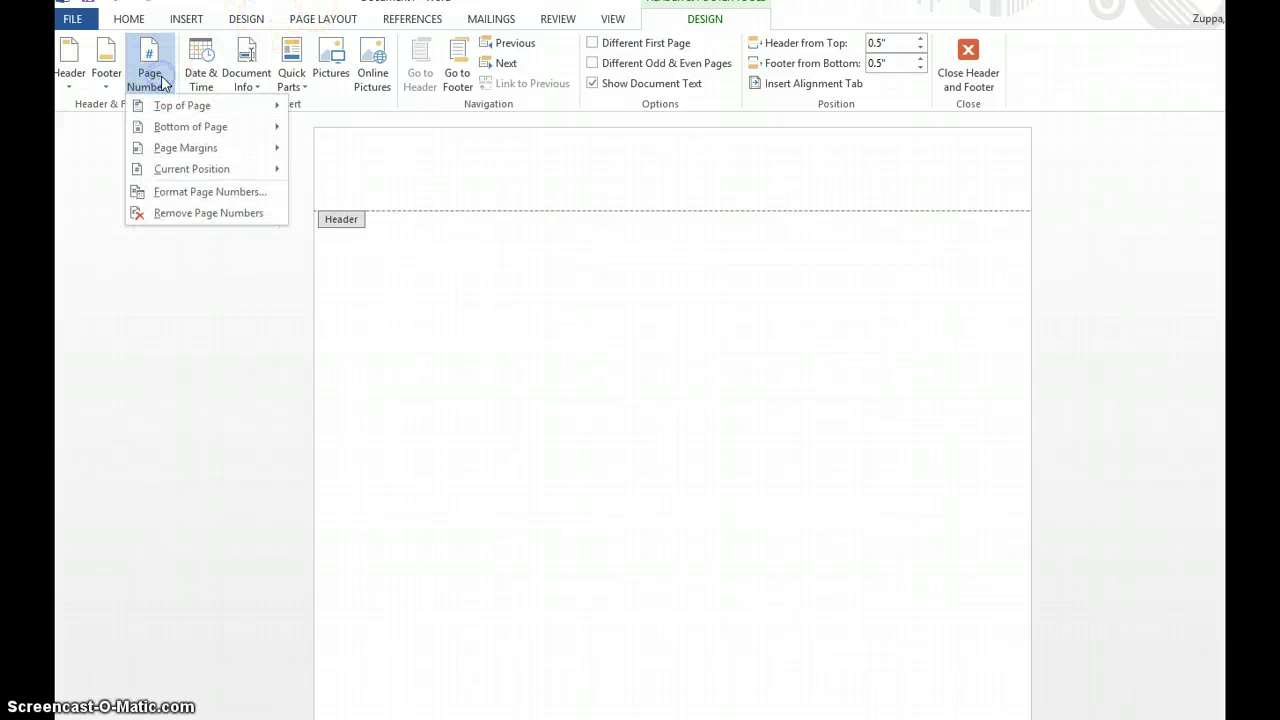
mouse_move(162, 105)
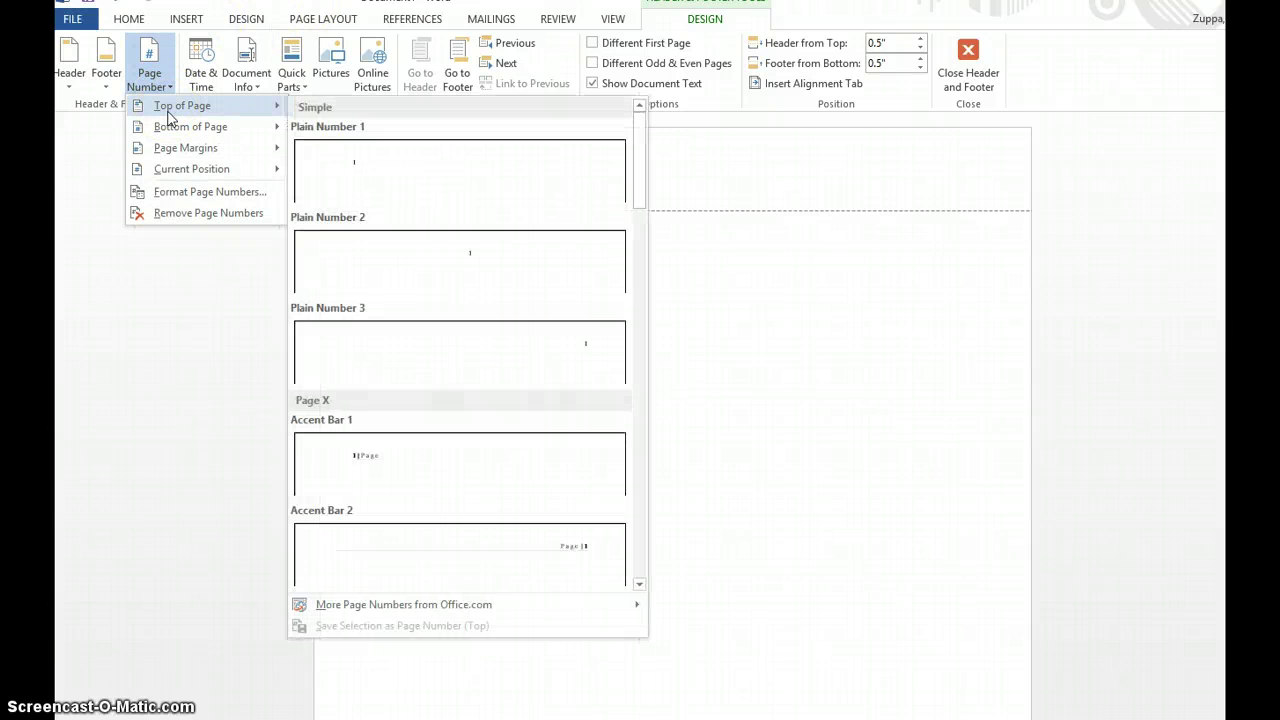
left_click(607, 366)
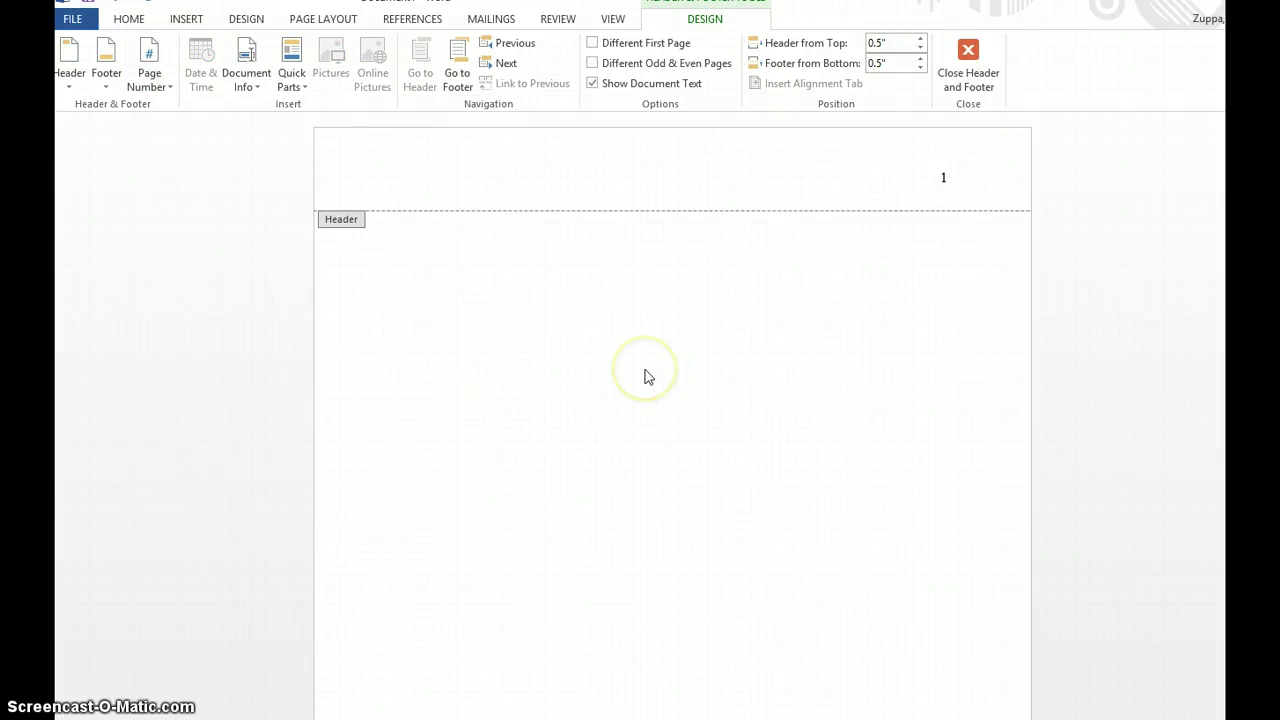
type("Zu")
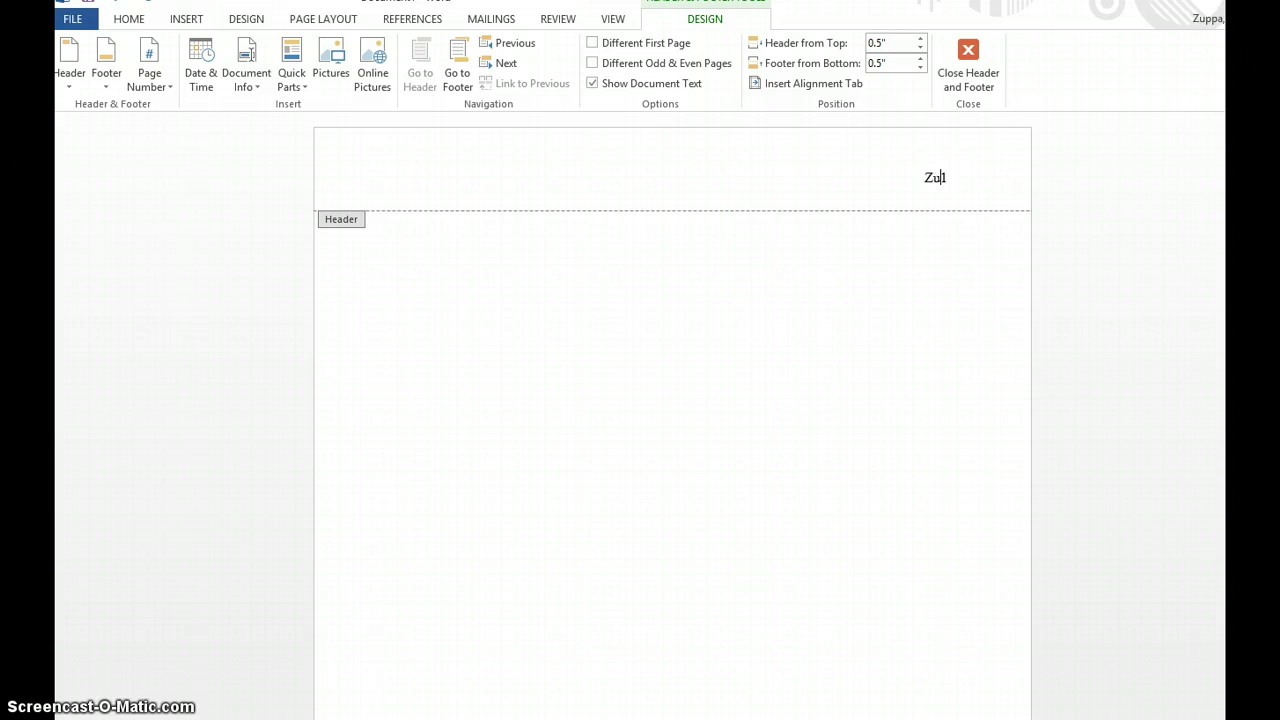
type("ppa")
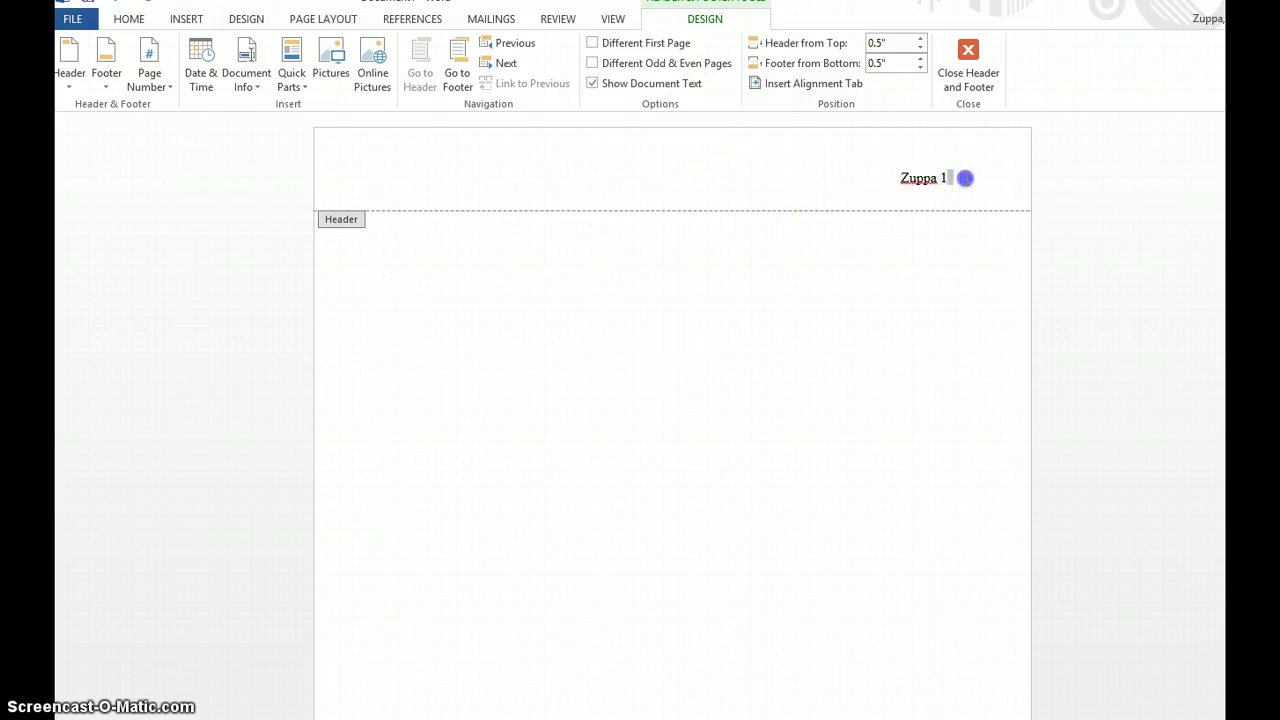
- Select the header line, then close the header and return to the essay body
left_click_drag(966, 179, 854, 163)
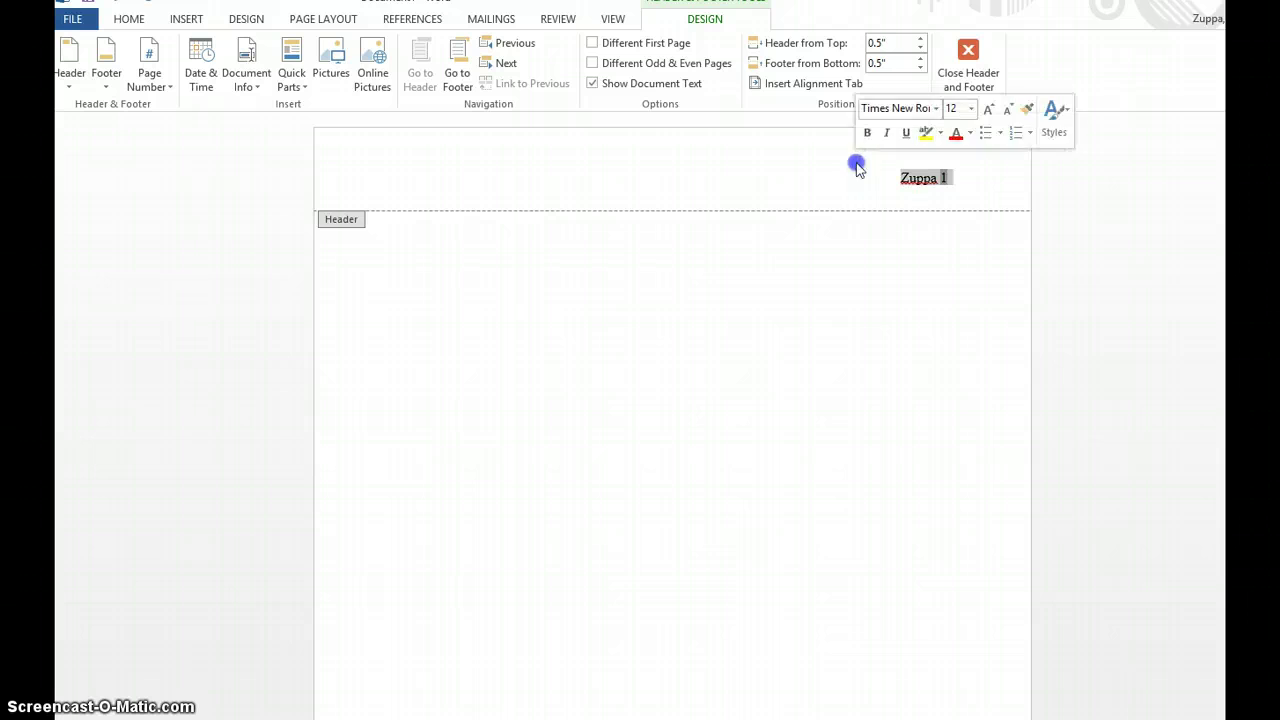
left_click(127, 20)
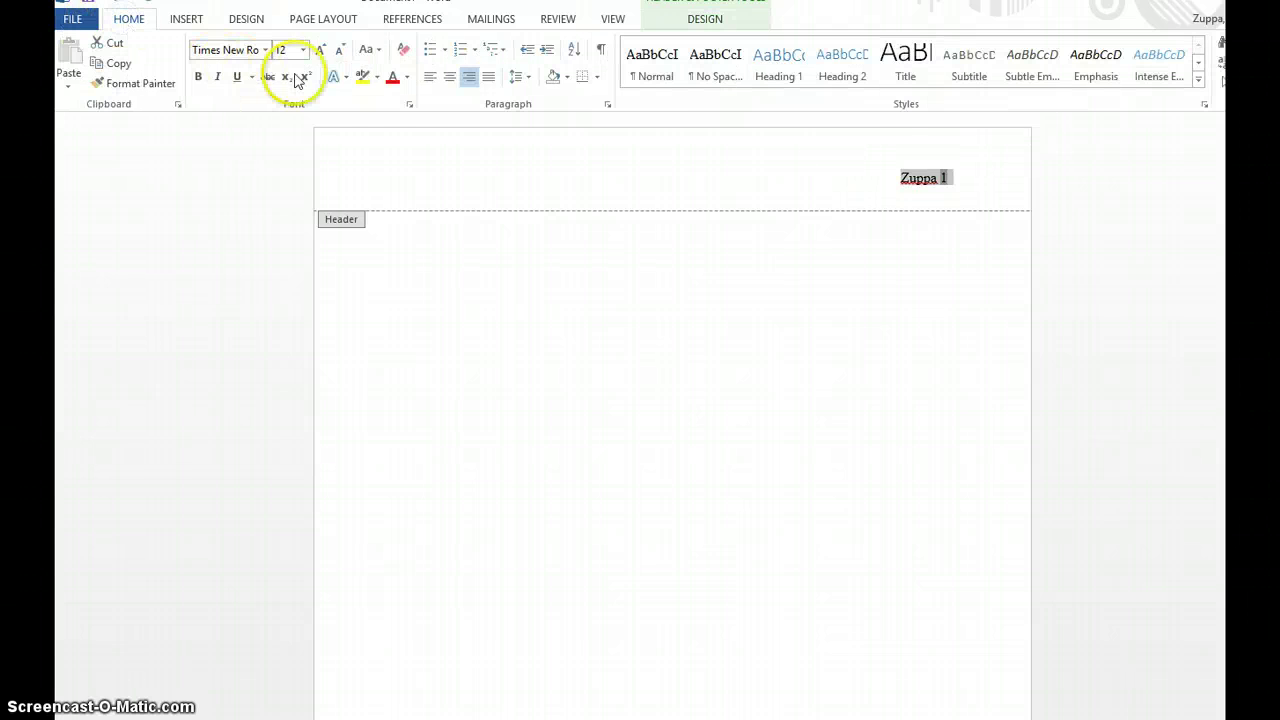
left_click(461, 243)
left_click(461, 243)
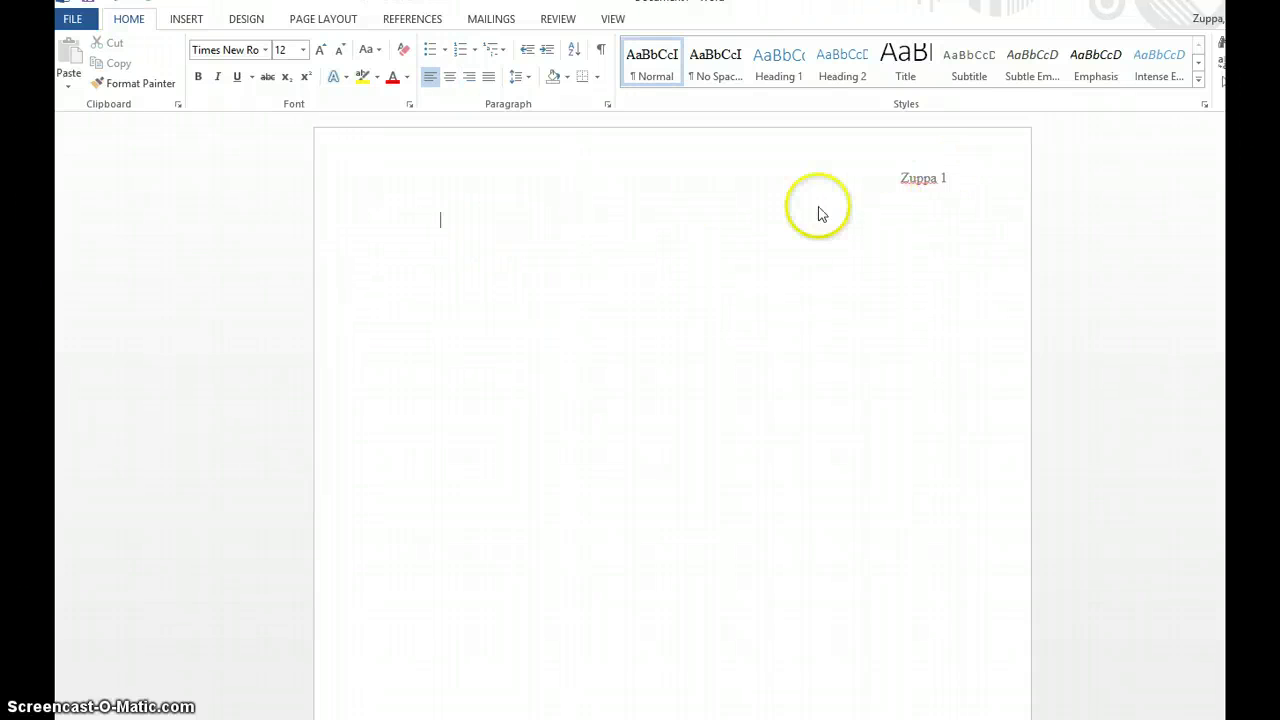
left_click(620, 290)
double_click(975, 169)
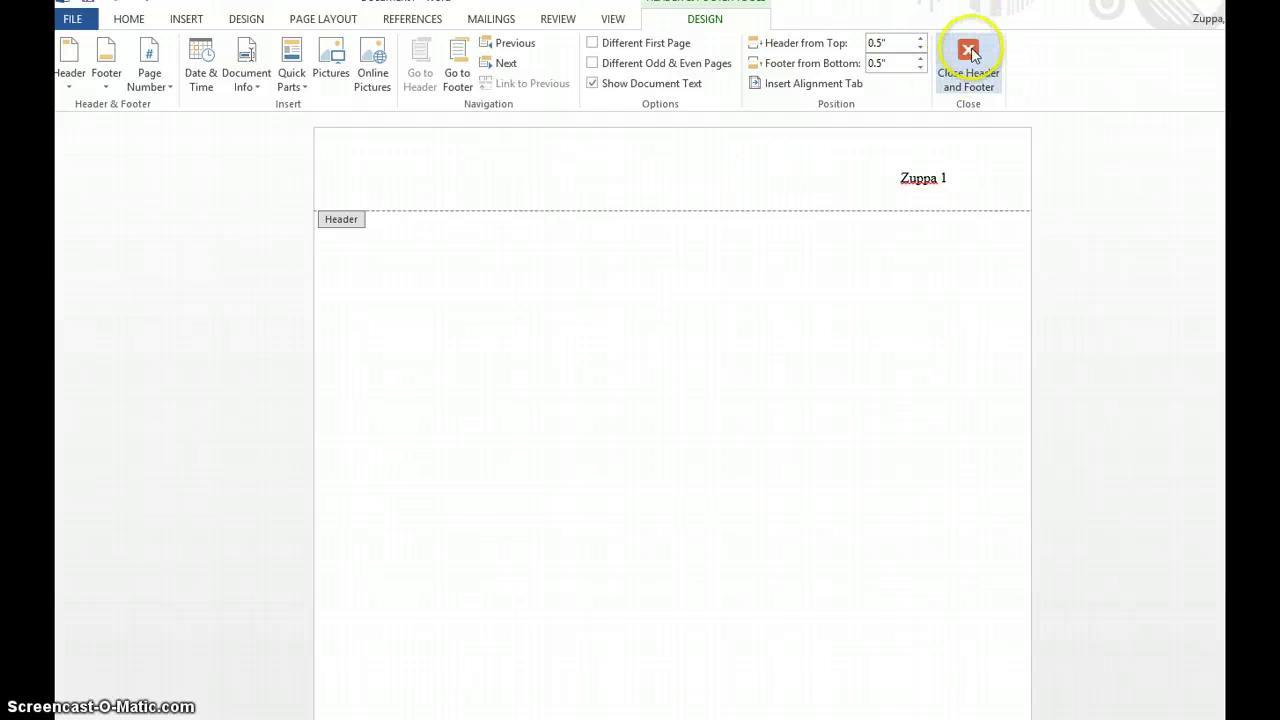
left_click(969, 52)
left_click(851, 400)
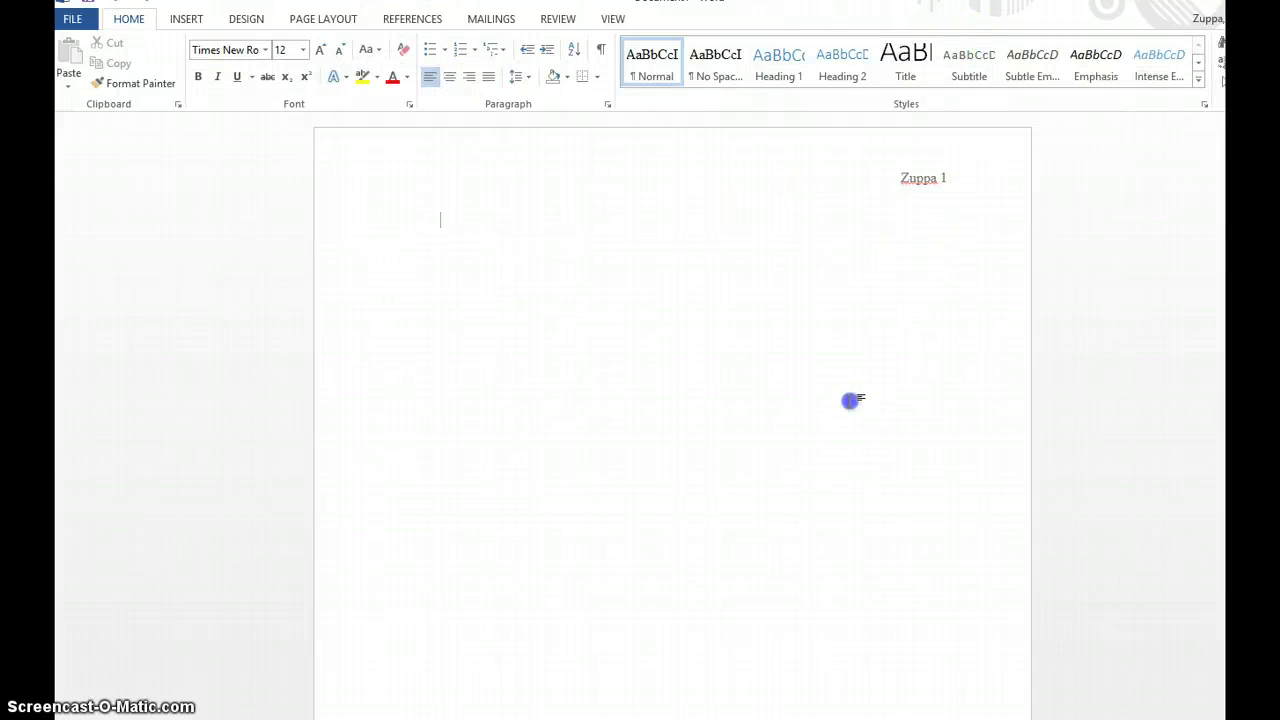
- Set the first body line's Special indent to (none) in the Paragraph dialog
double_click(850, 435)
double_click(371, 240)
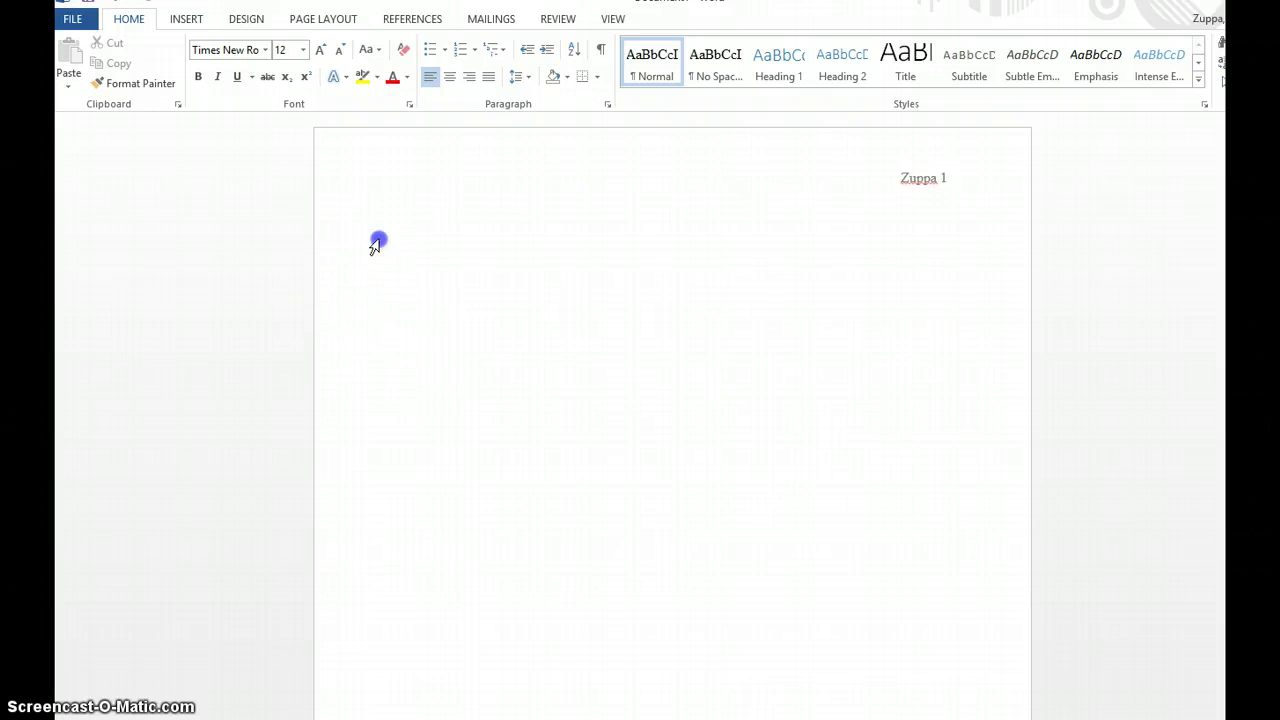
left_click(962, 266)
left_click(458, 250)
left_click(460, 248)
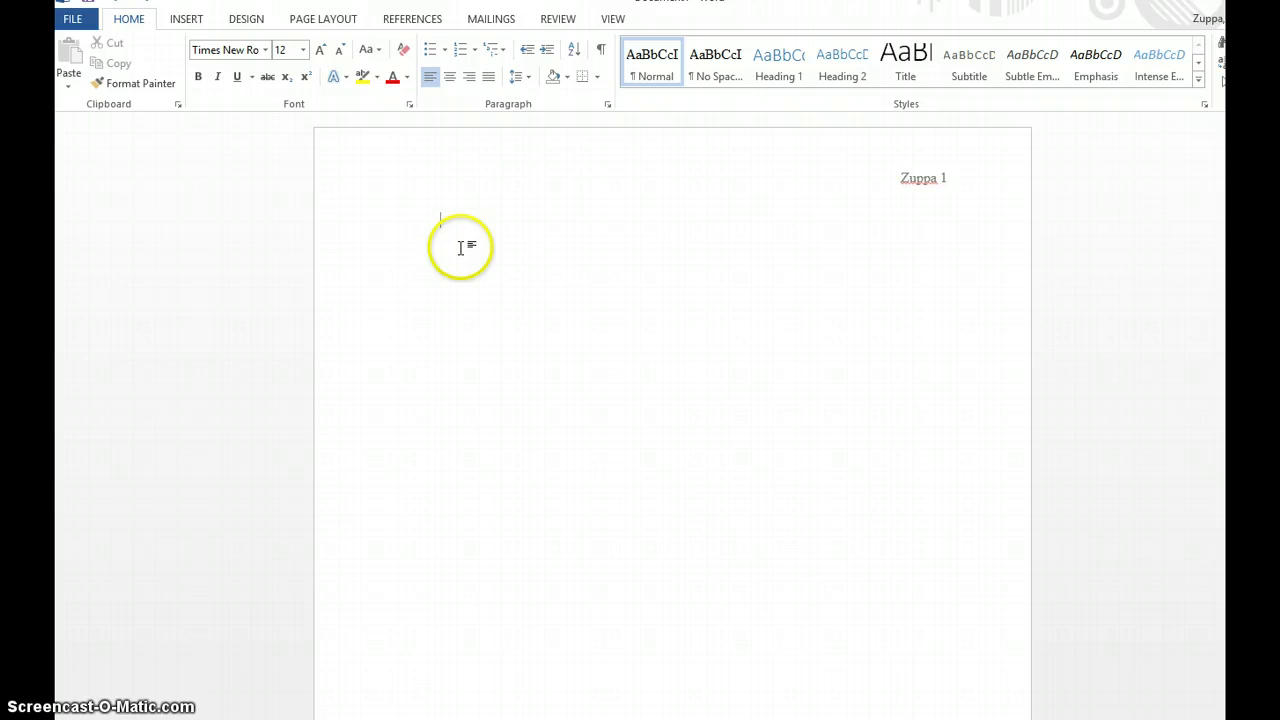
left_click(608, 105)
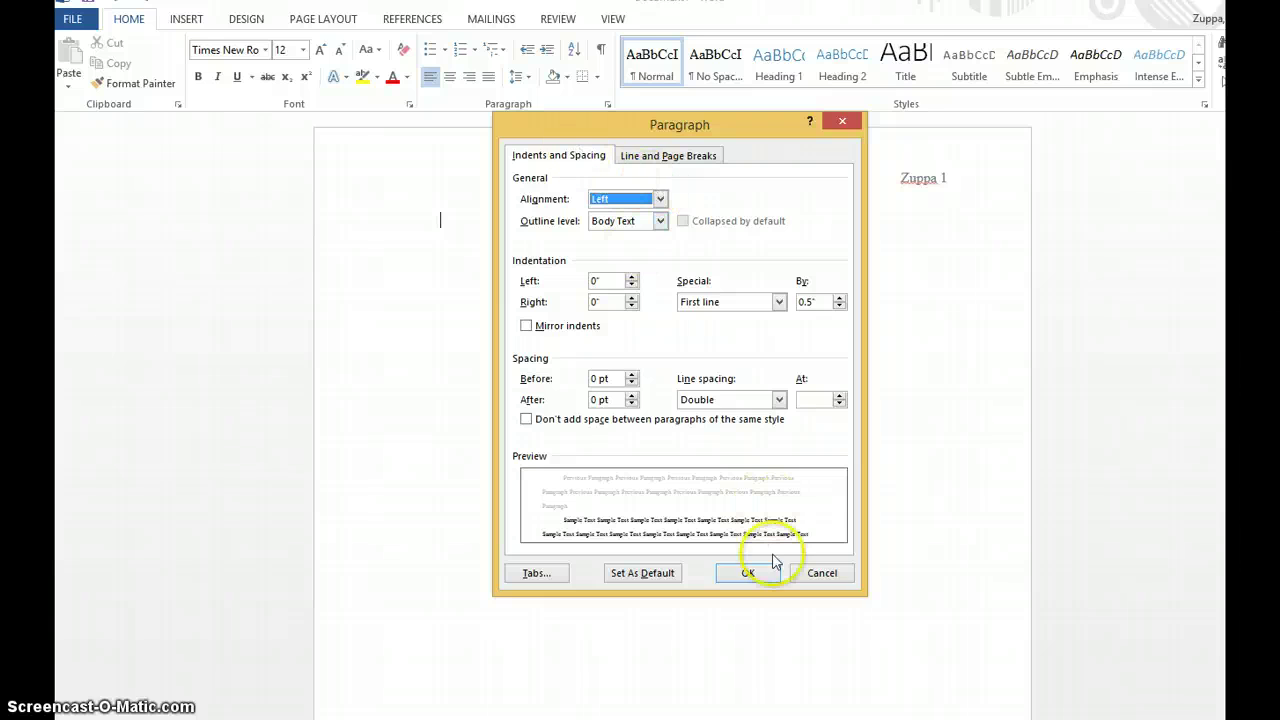
left_click(820, 575)
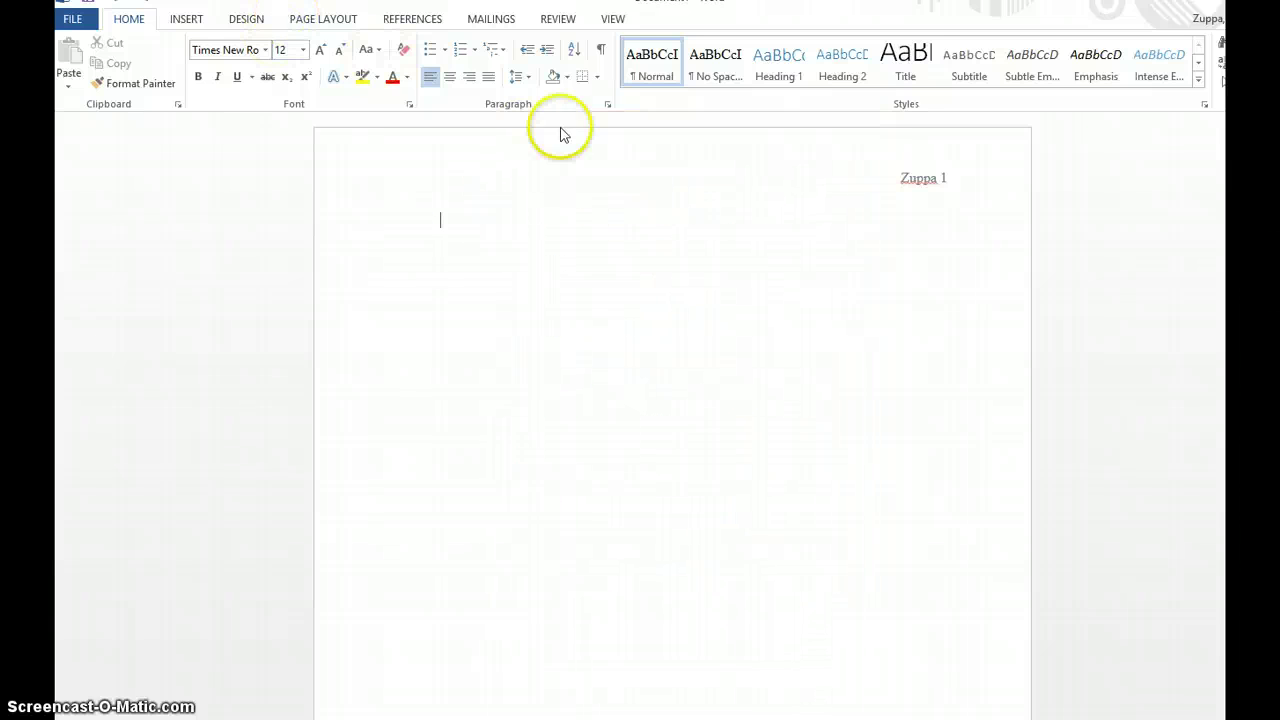
left_click(608, 105)
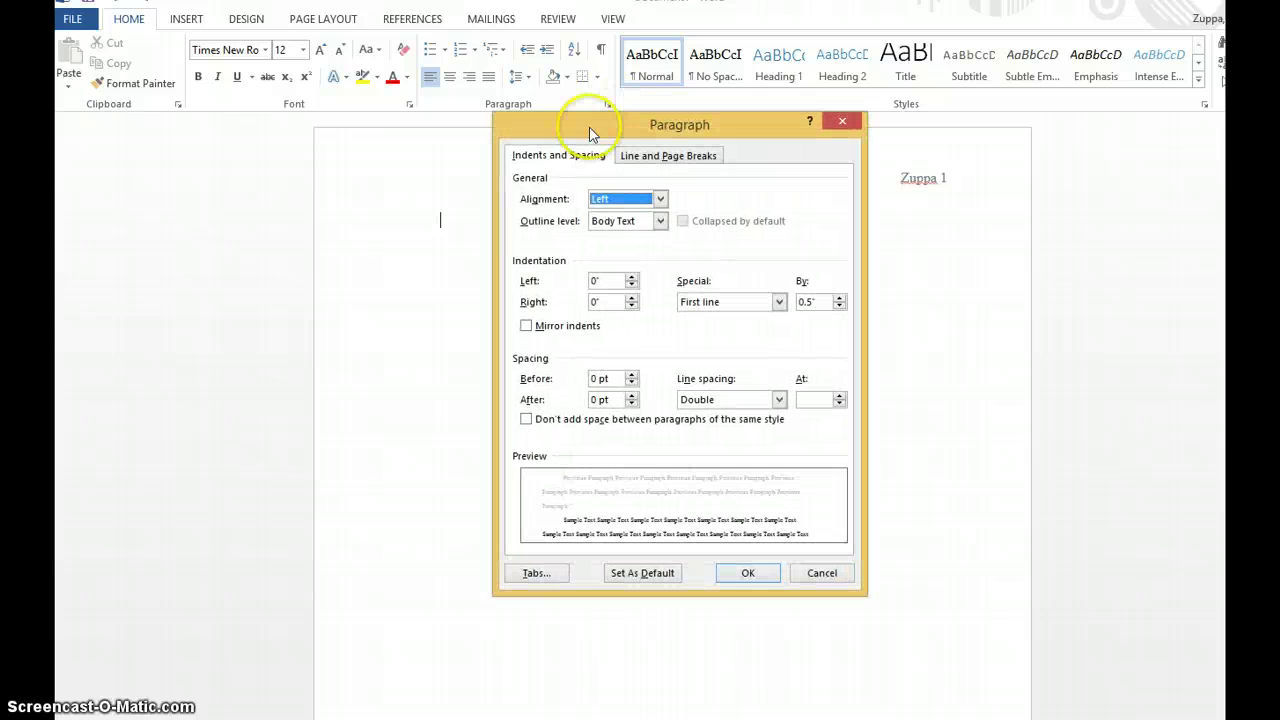
left_click(779, 302)
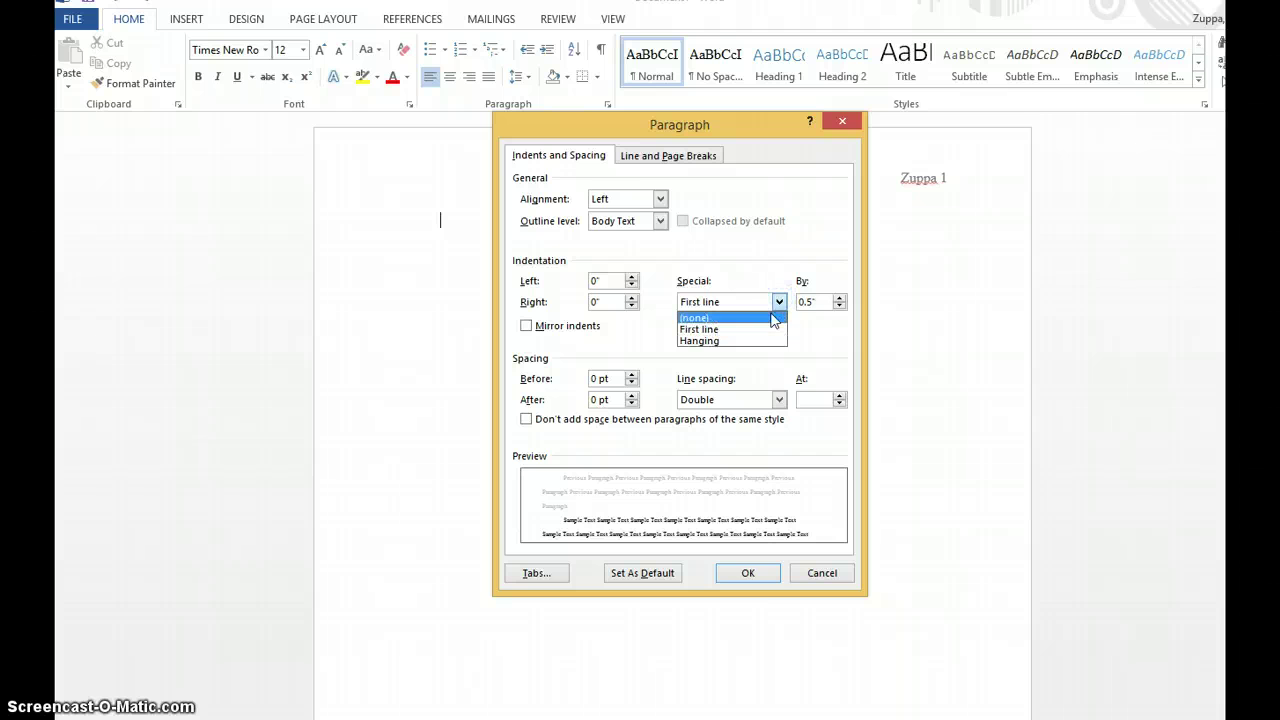
left_click(771, 316)
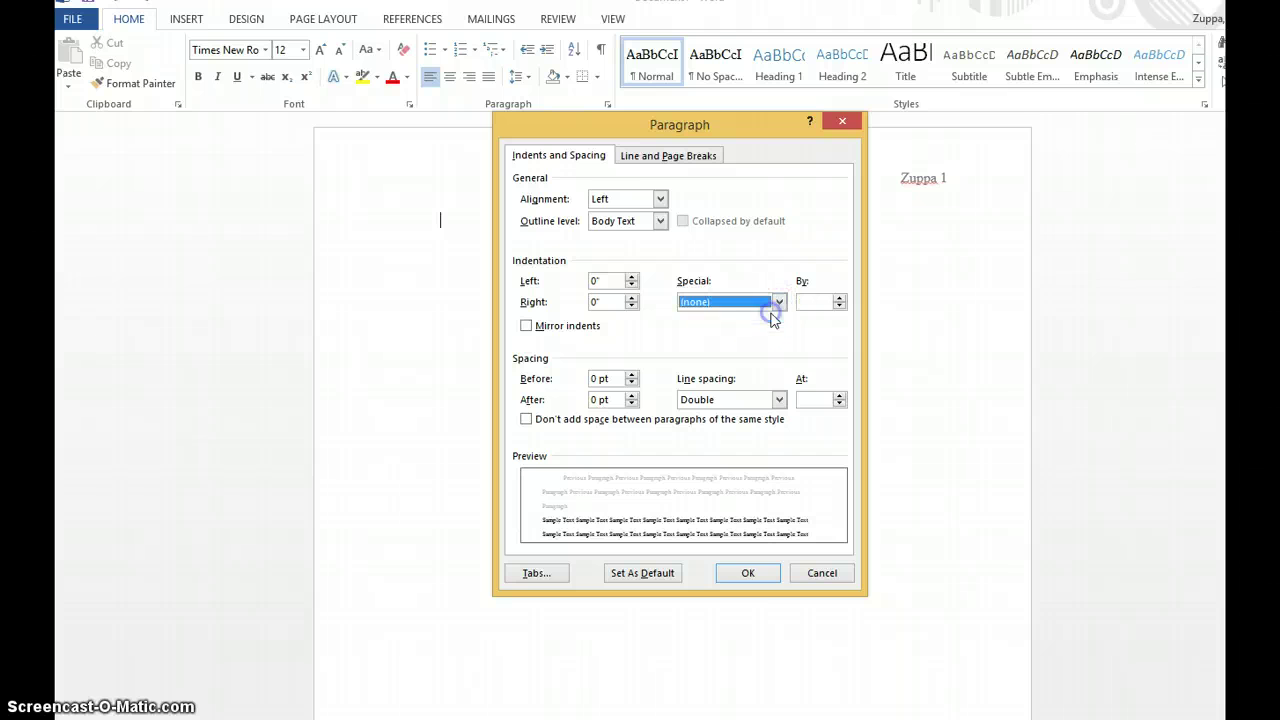
left_click(750, 577)
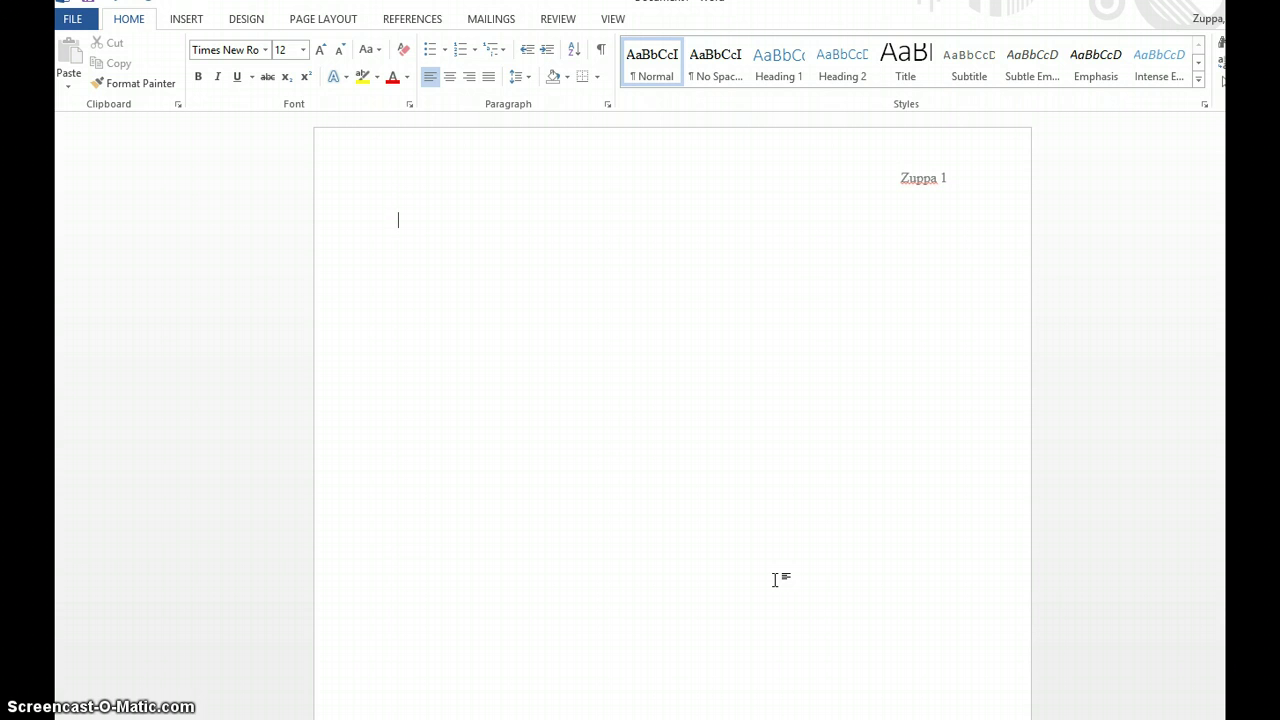
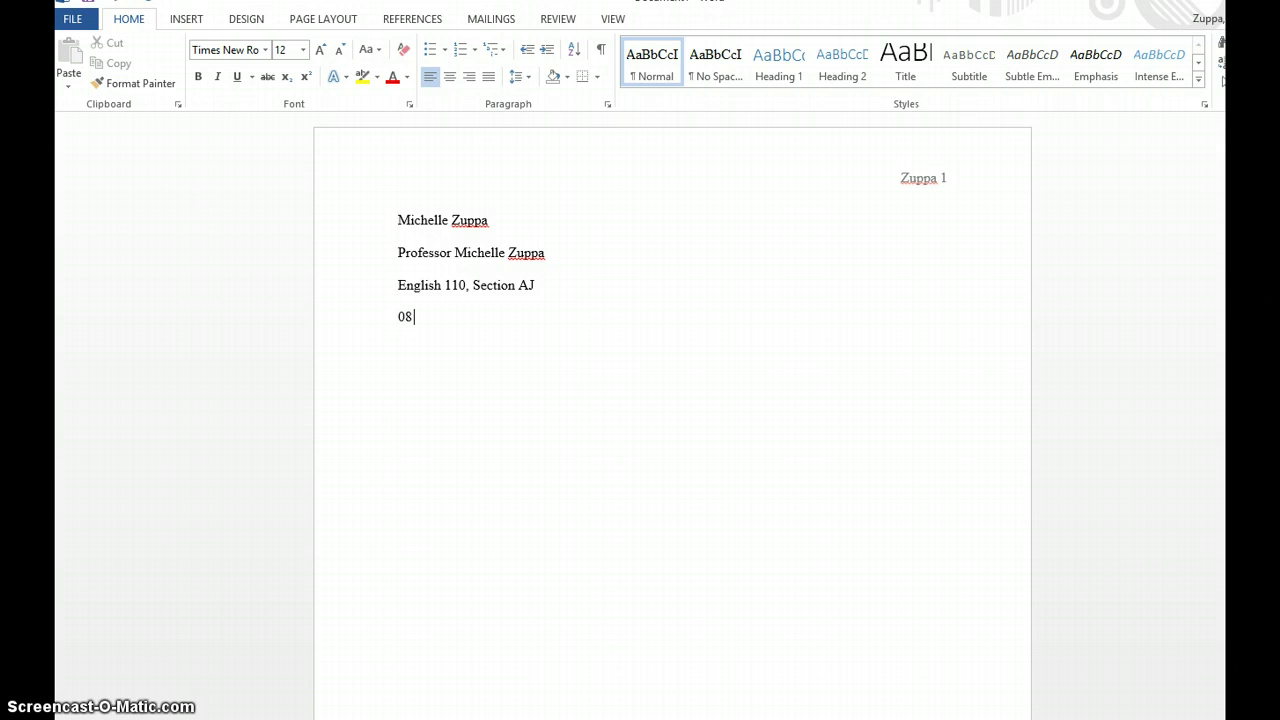
- Type the student and instructor names, English 110, Section AJ, 08 October 2014, then 'Essay Title'
type("ober 2014")
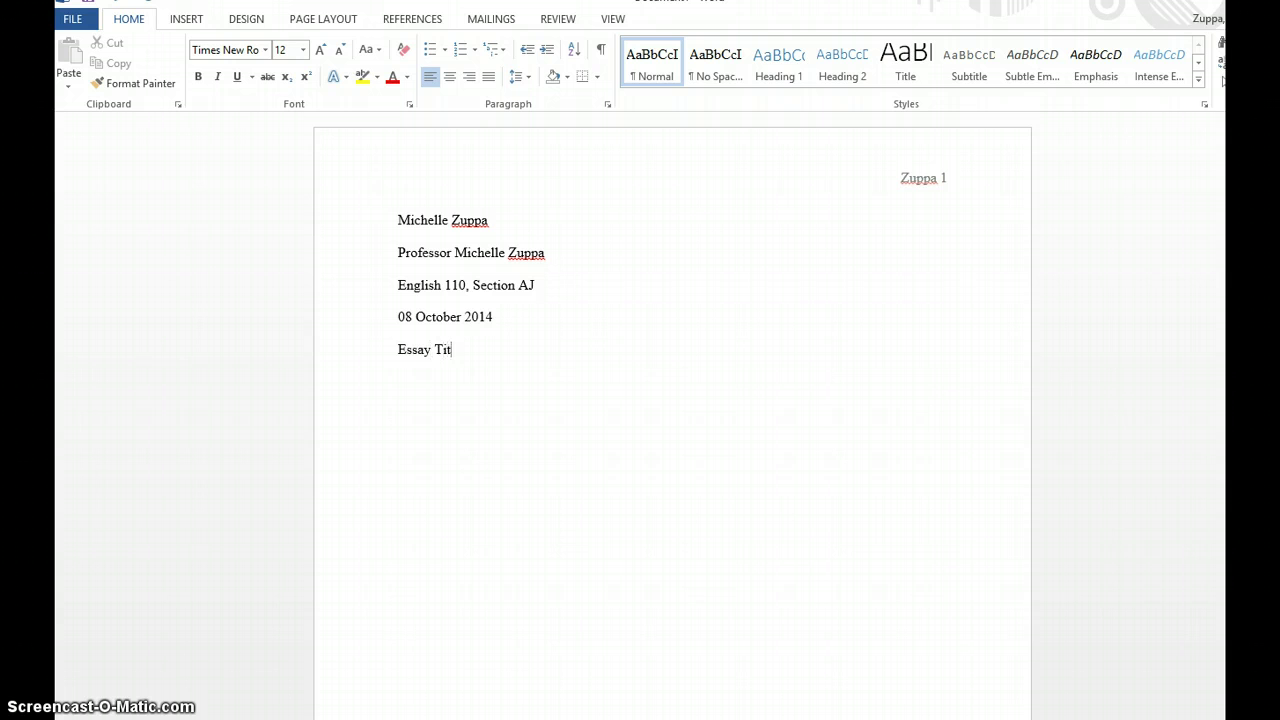
- Center the 'Essay Title' line and put the cursor at its end
left_click(450, 77)
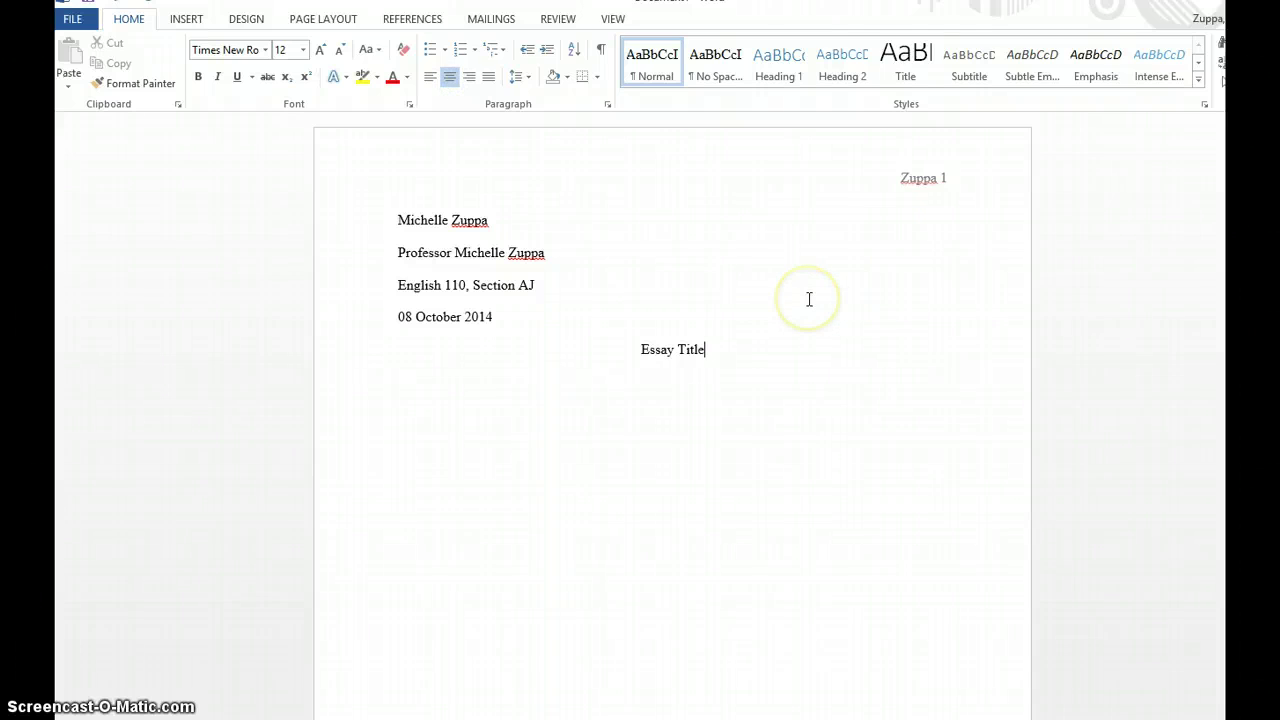
left_click(497, 316)
left_click(634, 348)
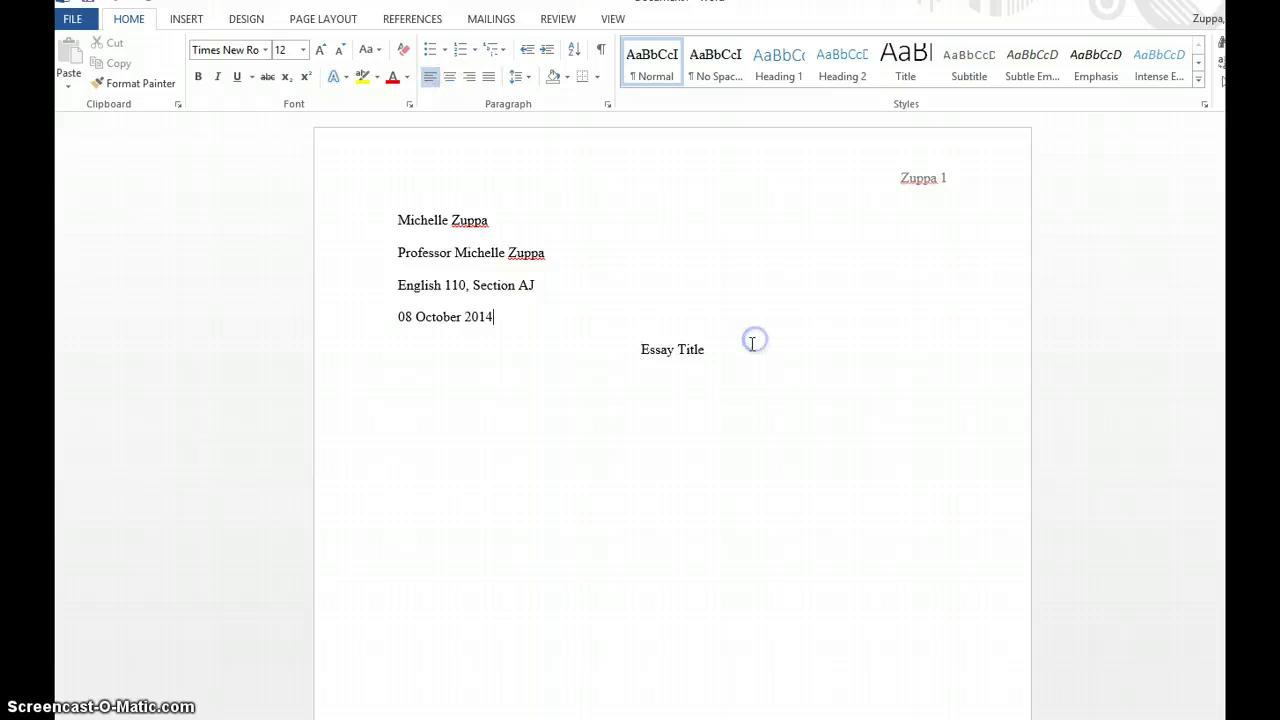
left_click(751, 342)
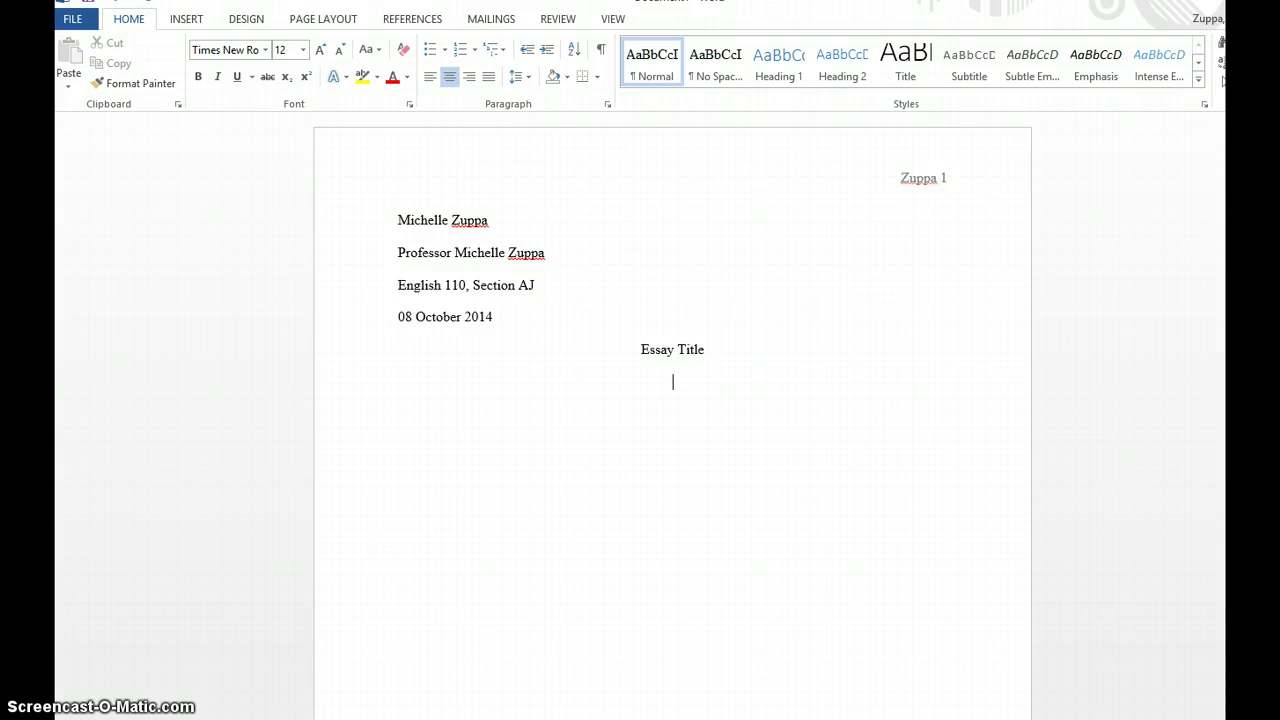
- Left-align the new line below the title and give it a 0.5" first-line indent
left_click(430, 77)
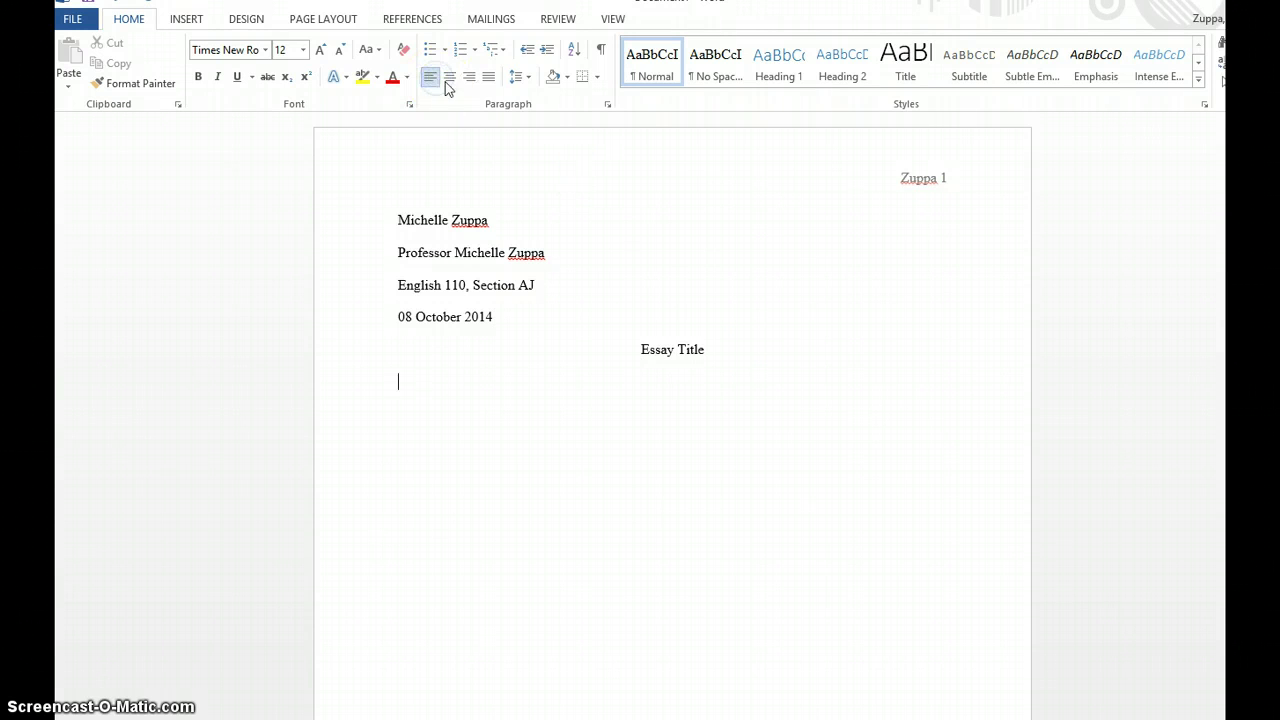
left_click(607, 104)
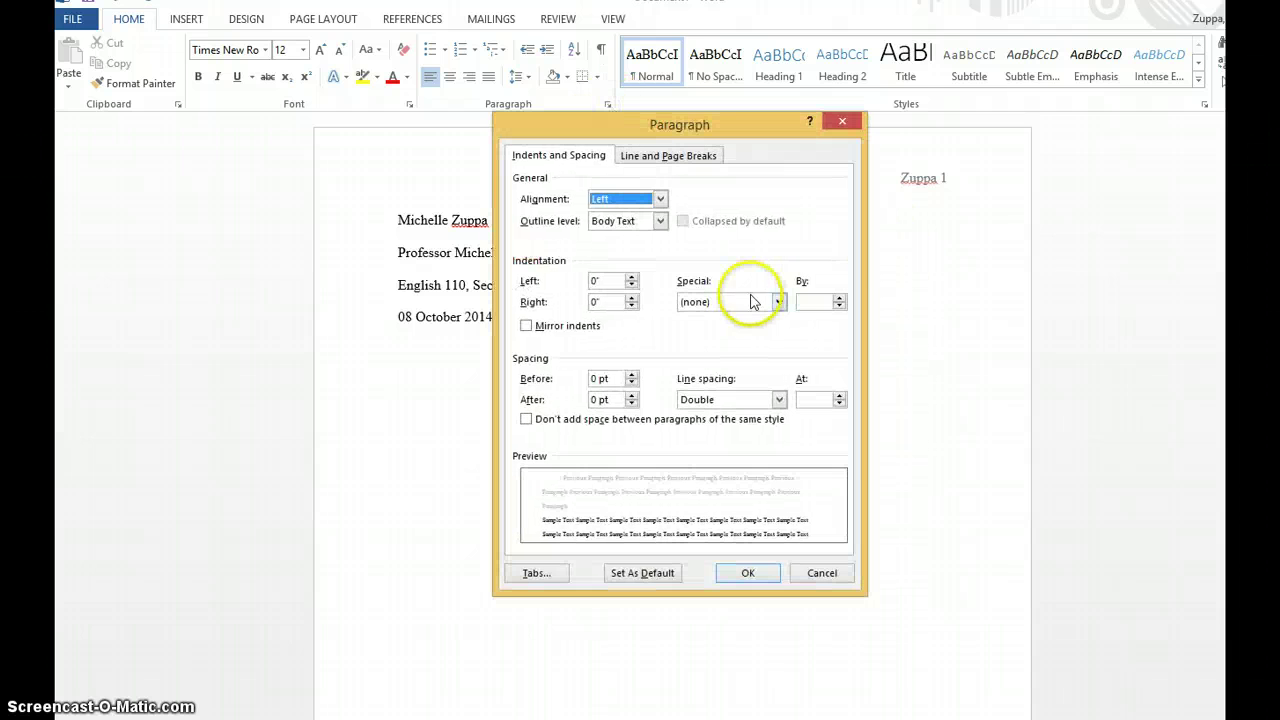
left_click(778, 302)
left_click(764, 328)
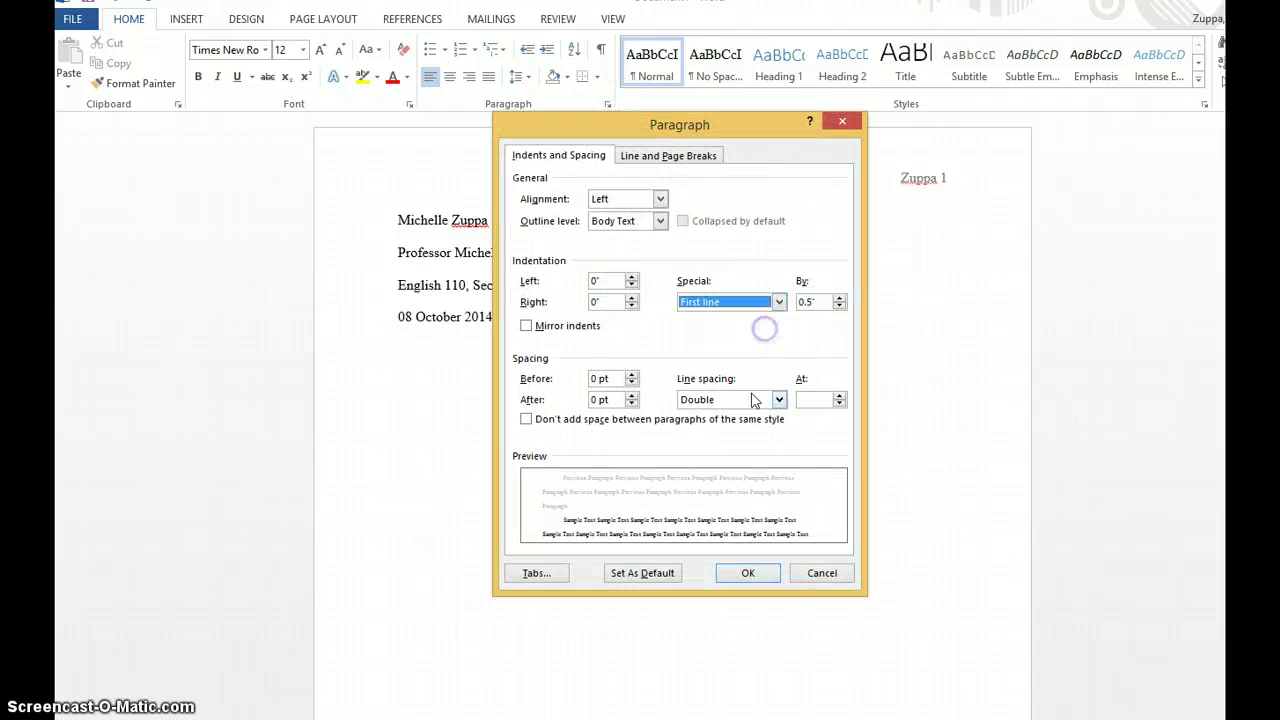
left_click(764, 572)
left_click(788, 558)
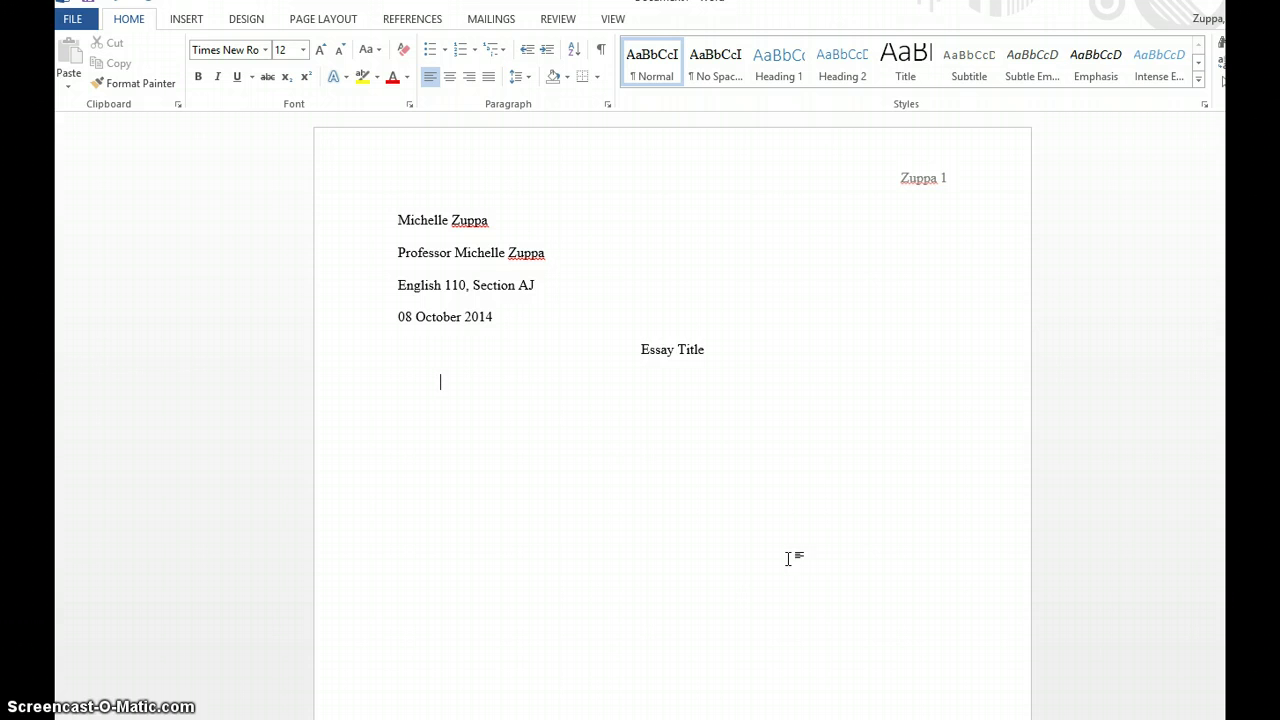
- Type the introduction ending 'Joanna MacKay claims that organ sales will save lives', fixing typos
type("My introduction is he")
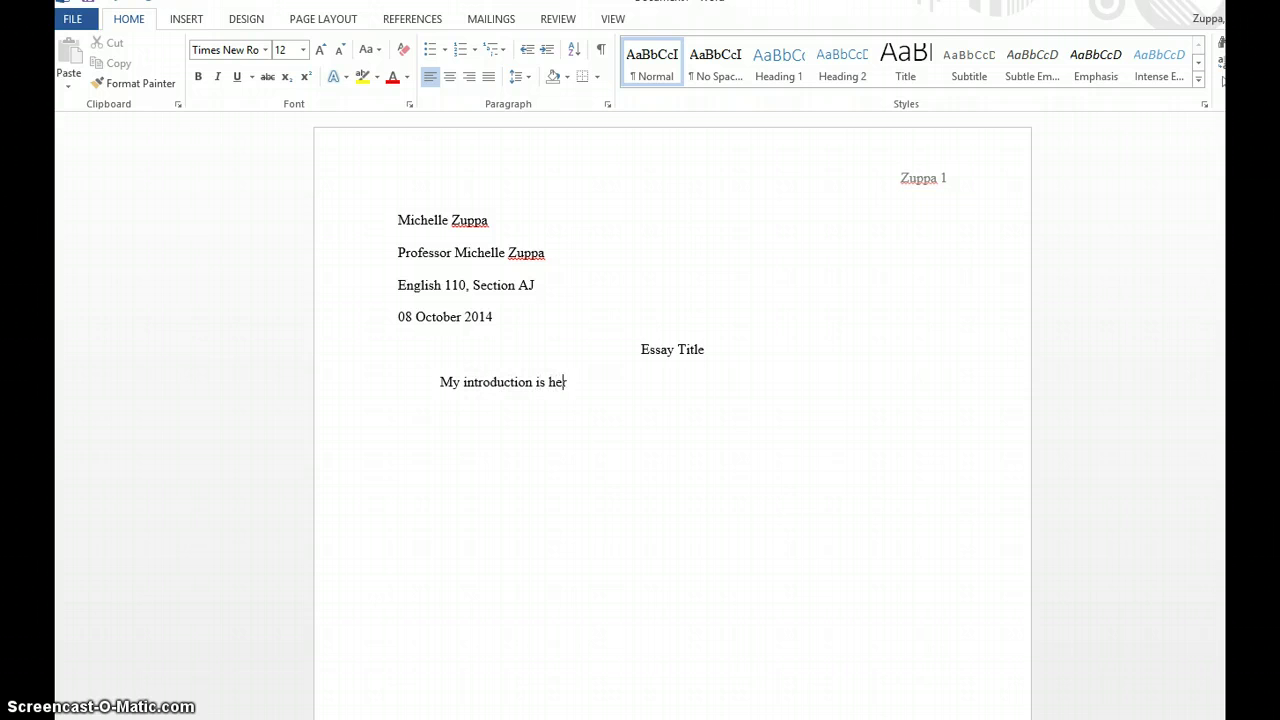
type("re, without additional lines.")
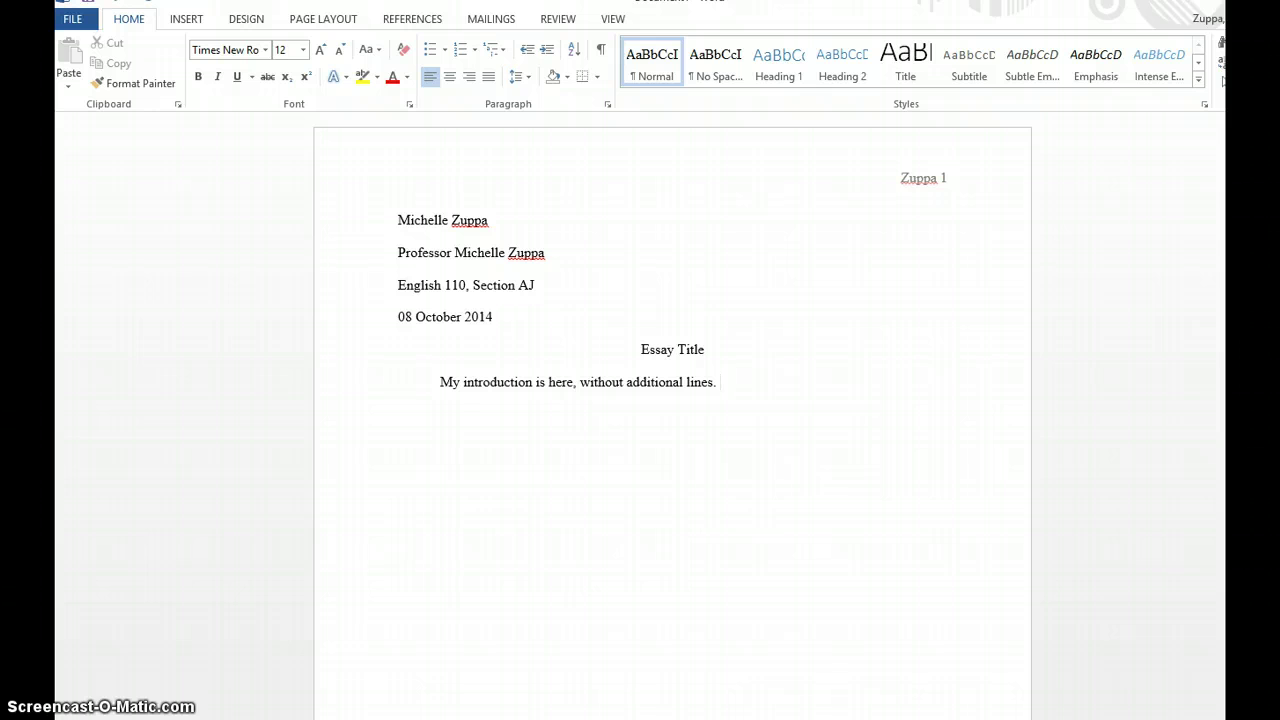
type(" Jessica")
key("BackSpace")
key("BackSpace")
key("BackSpace")
key("BackSpace")
key("BackSpace")
key("BackSpace")
key("BackSpace")
type("osh")
key("BackSpace")
key("BackSpace")
type("anna MacKay cl;a")
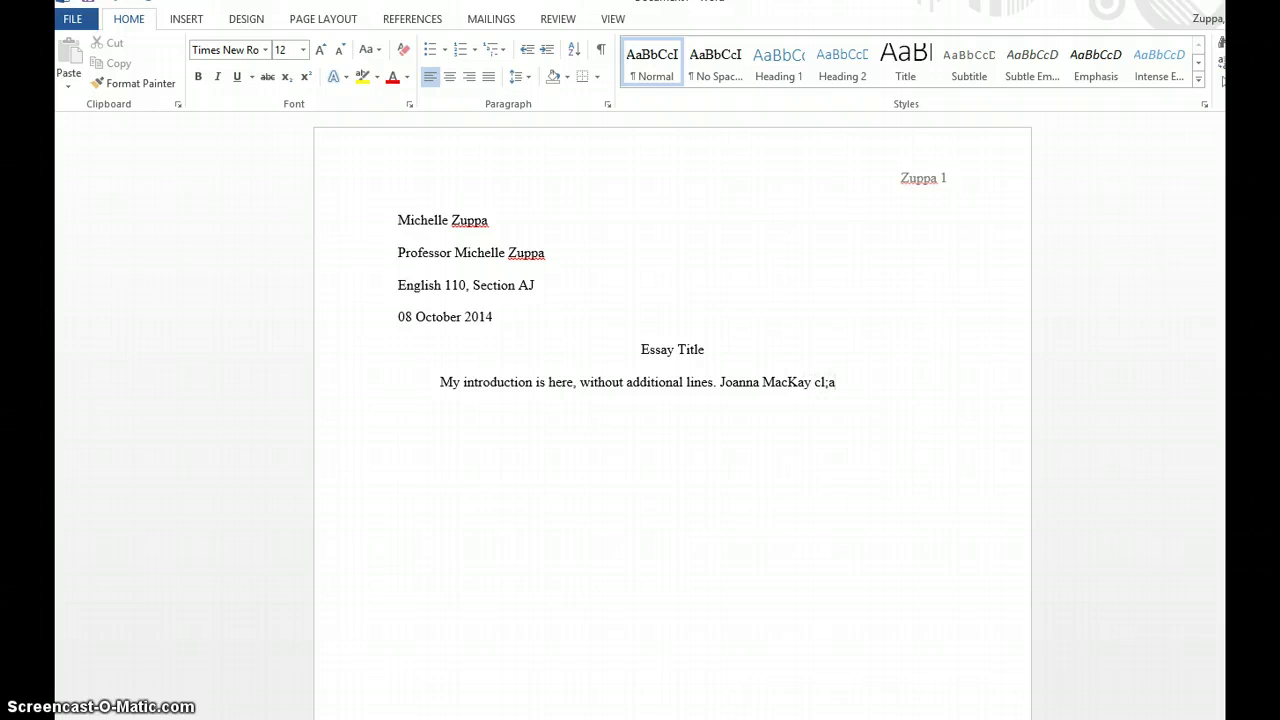
key("BackSpace")
key("BackSpace")
type("aims that organ sales will sa")
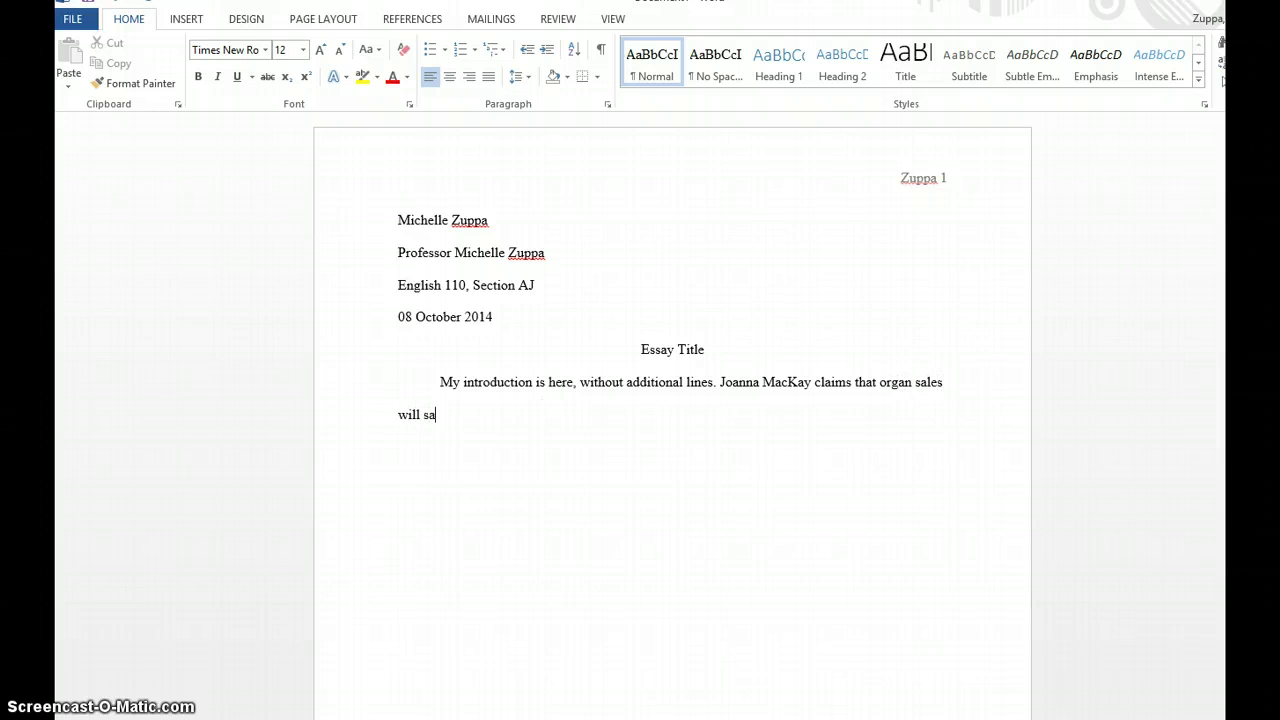
type("ve lives")
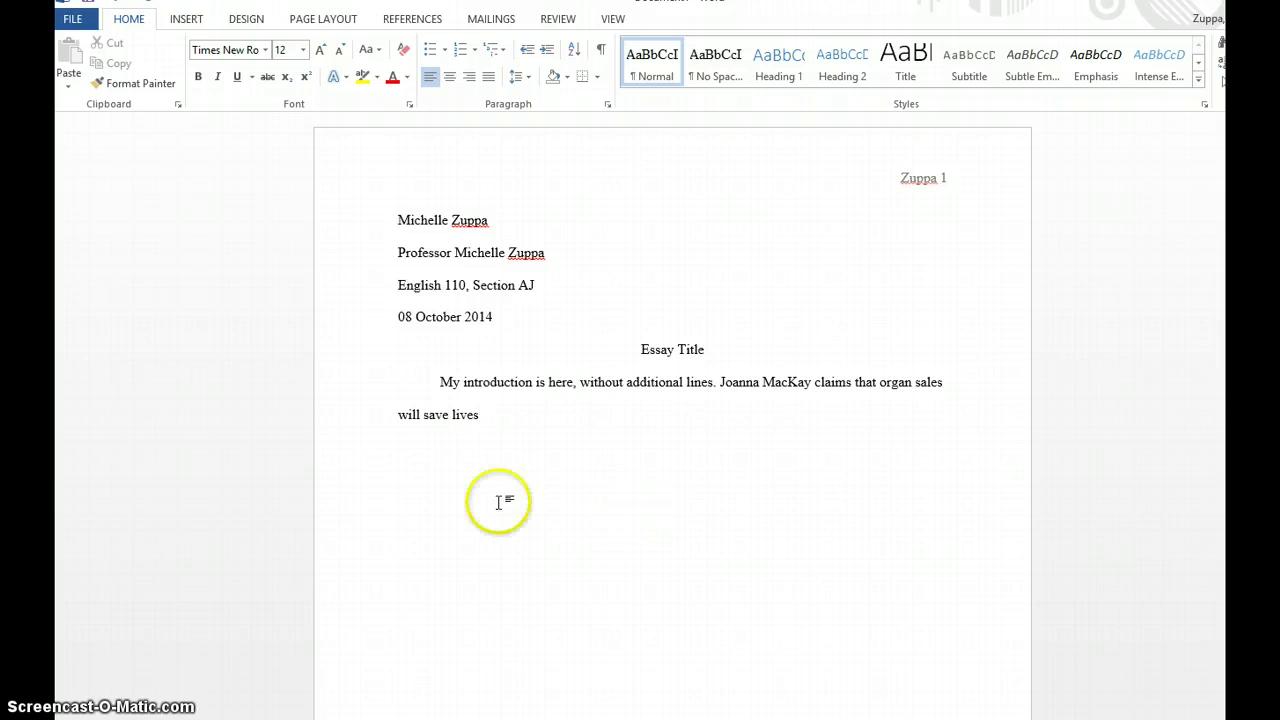
- Keep MLA as the References citation style and start a new source via Insert Citation
left_click(424, 20)
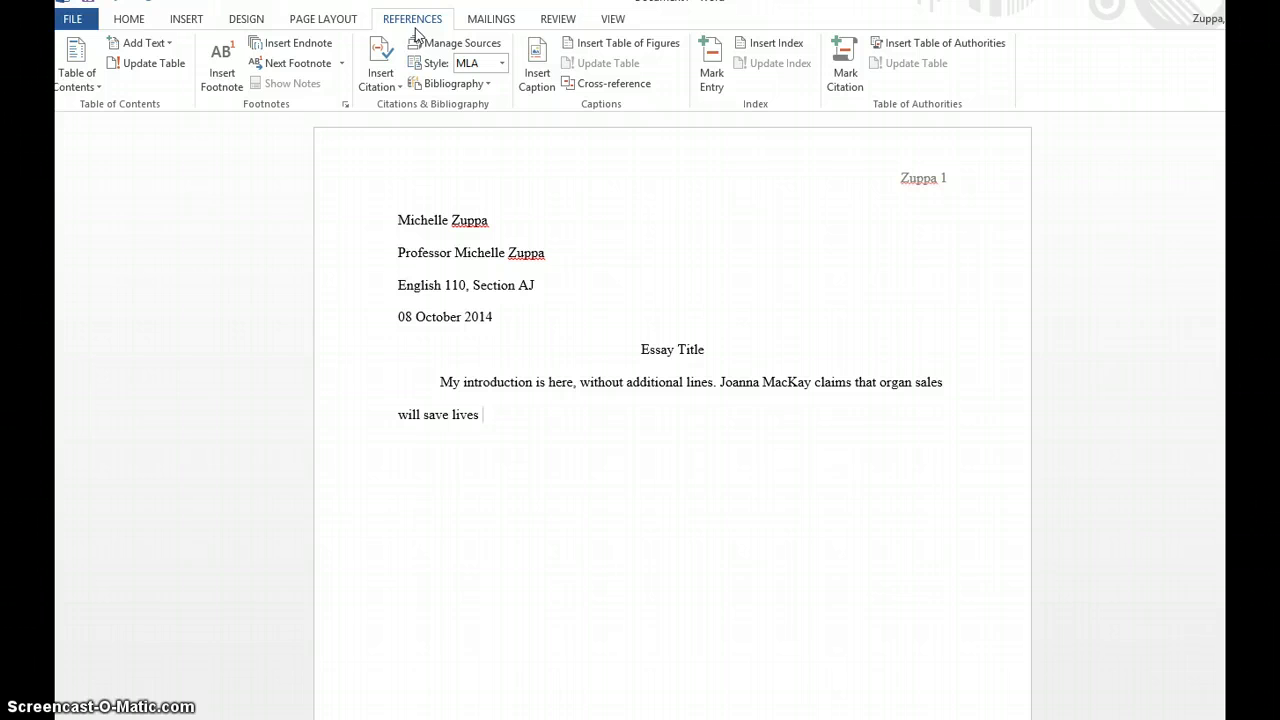
left_click(382, 48)
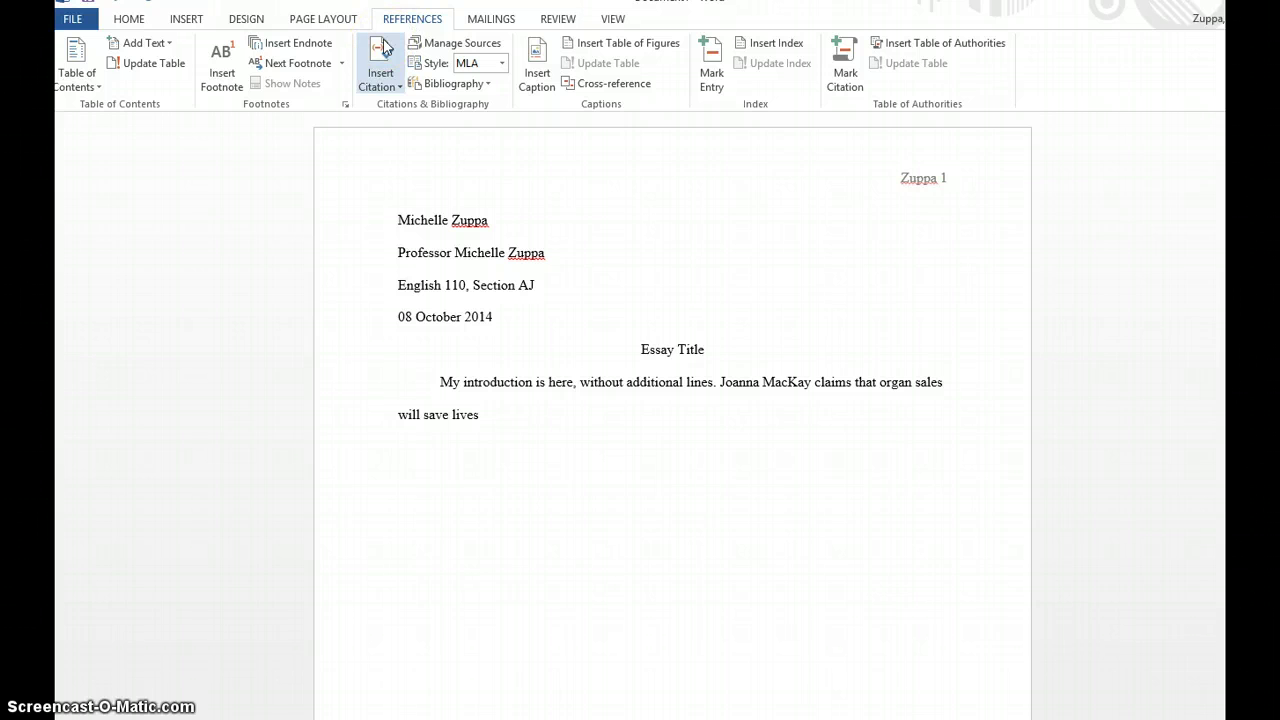
left_click(386, 50)
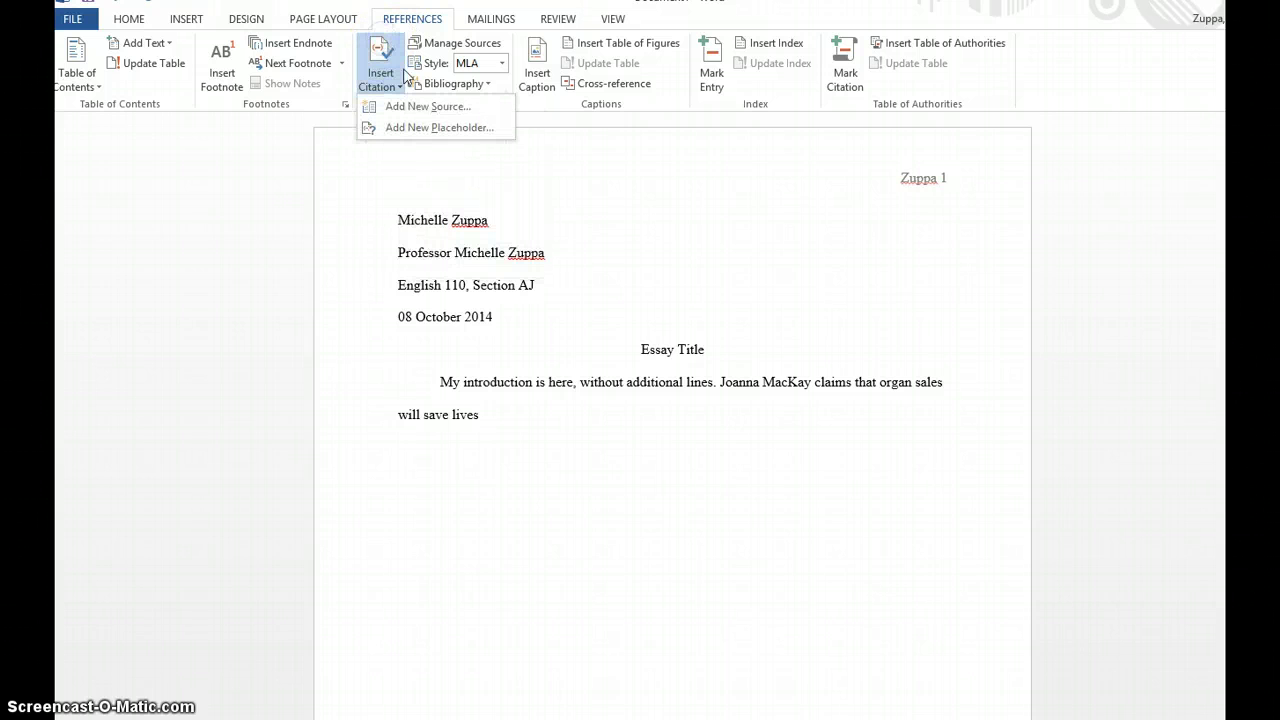
left_click(420, 22)
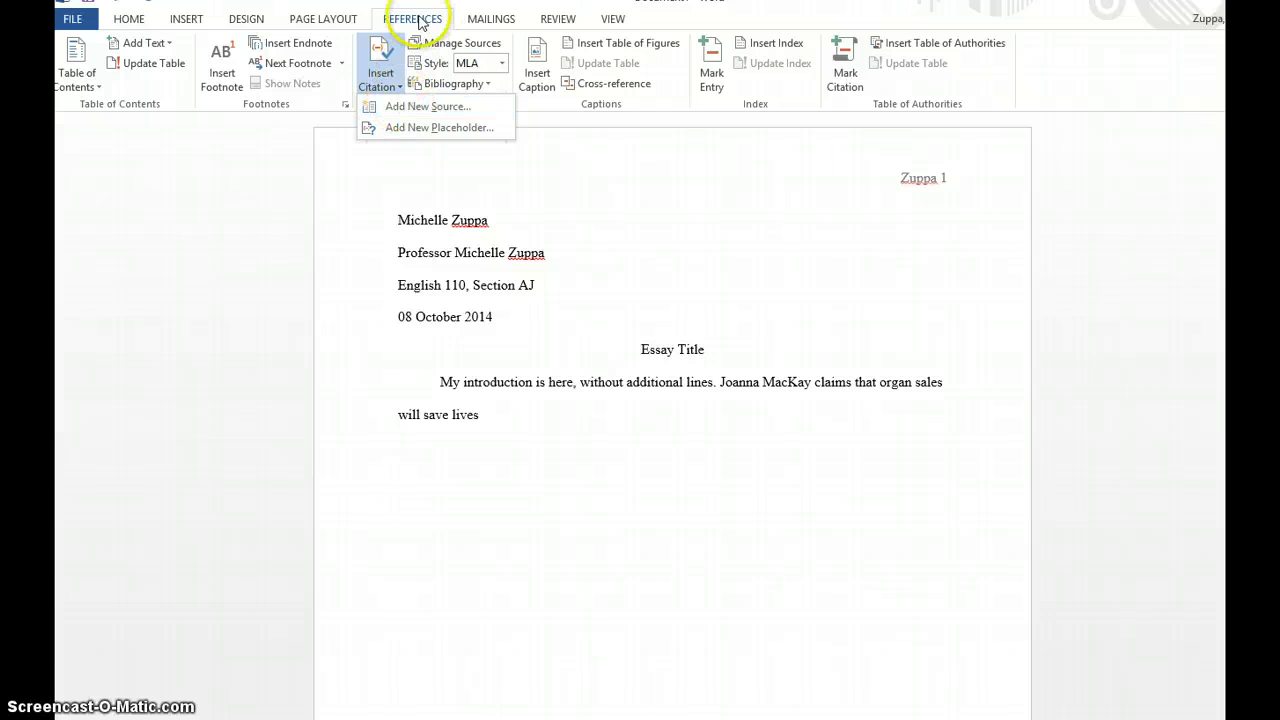
left_click(129, 19)
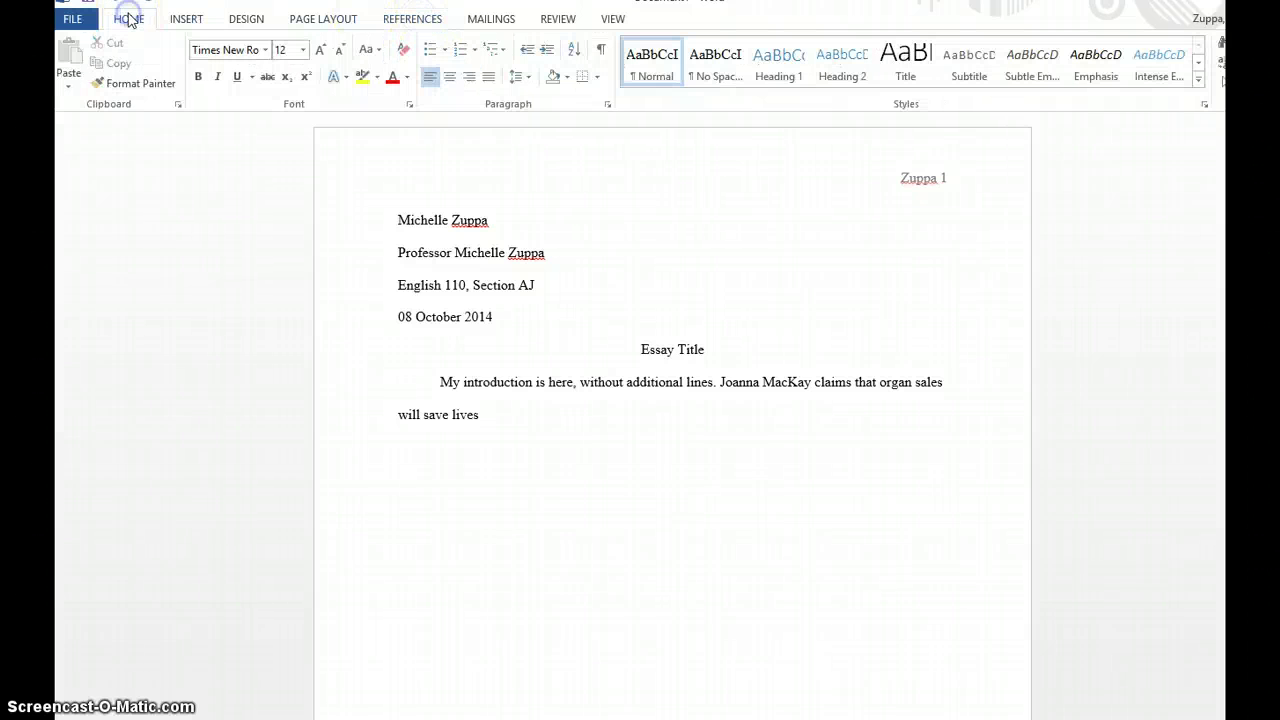
left_click(412, 19)
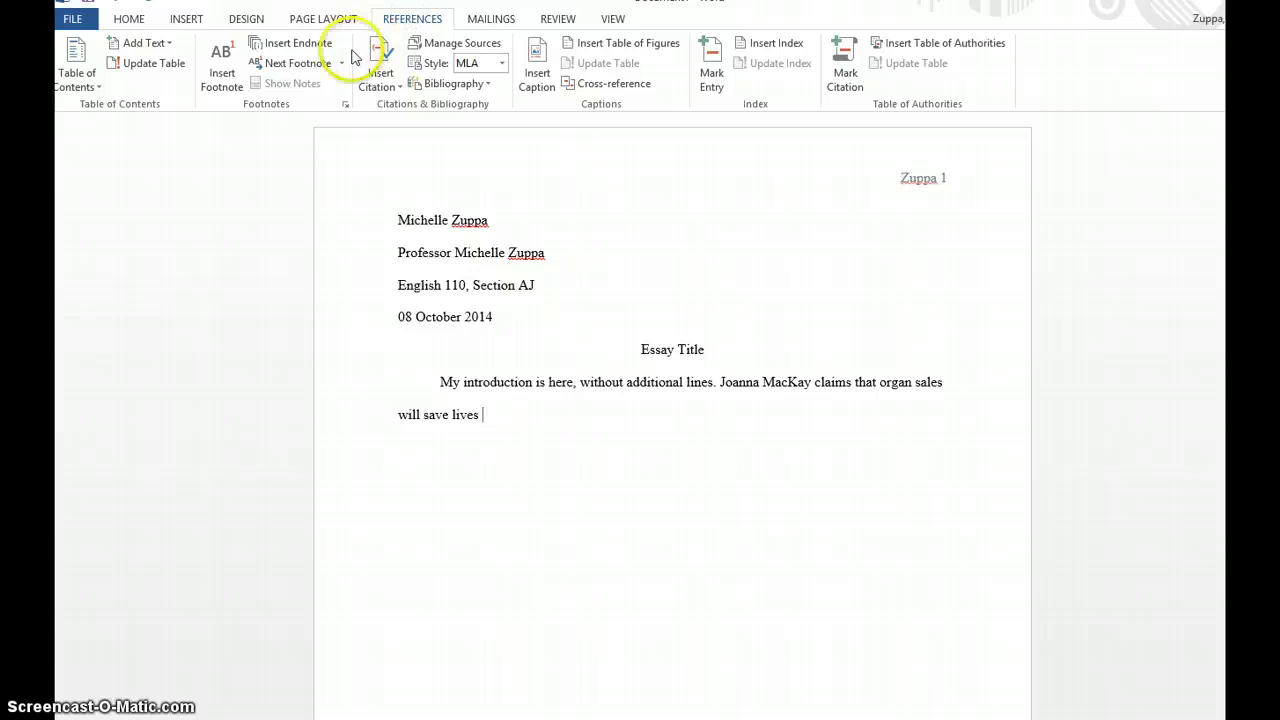
left_click(502, 64)
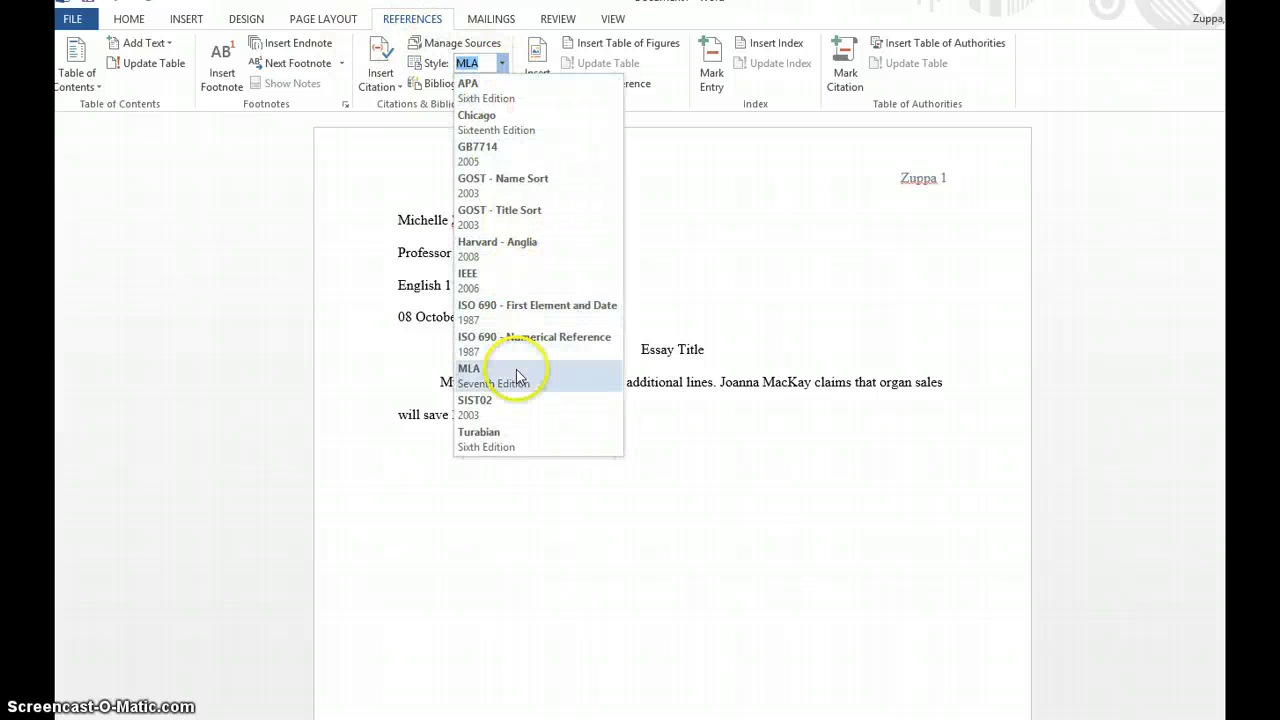
left_click(517, 375)
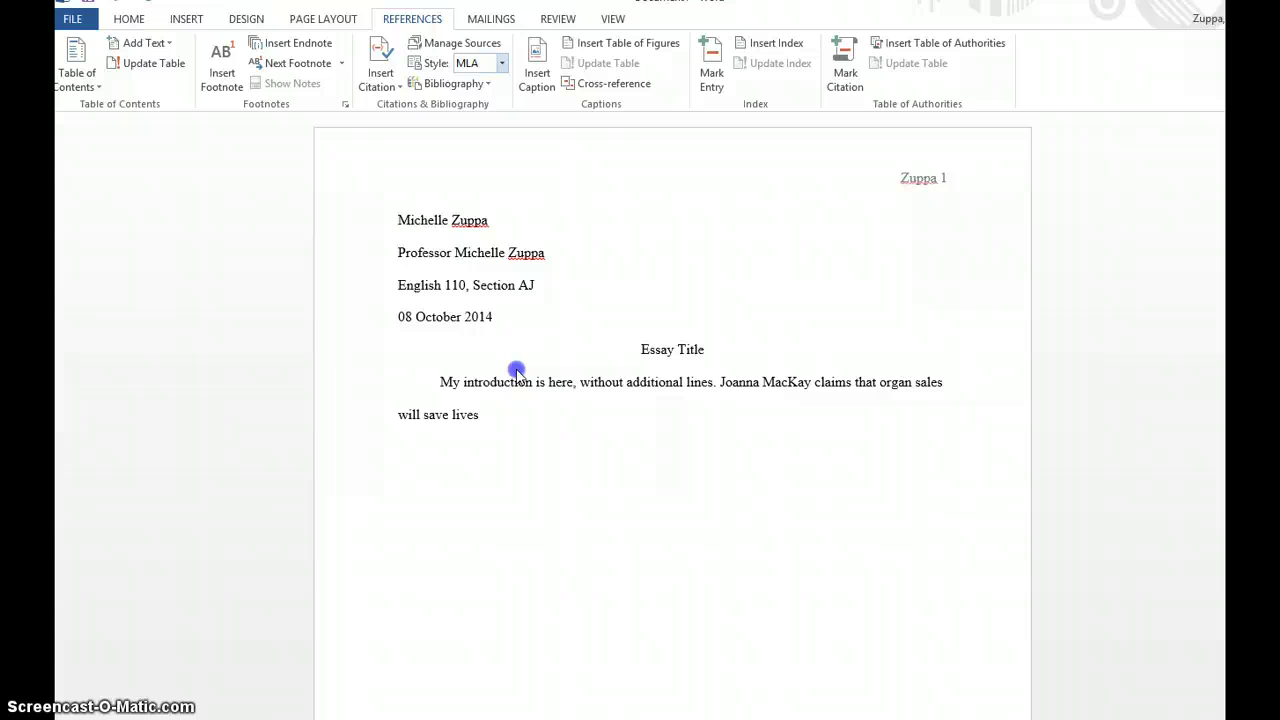
left_click(378, 50)
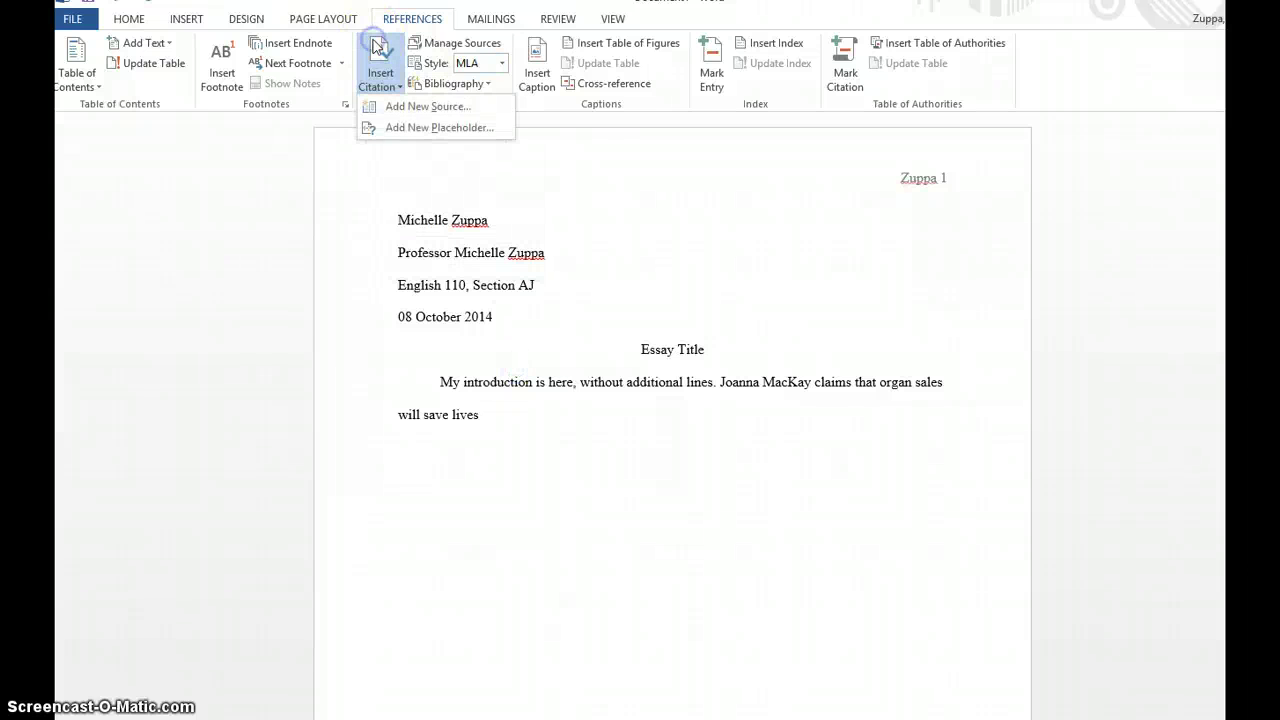
left_click(418, 107)
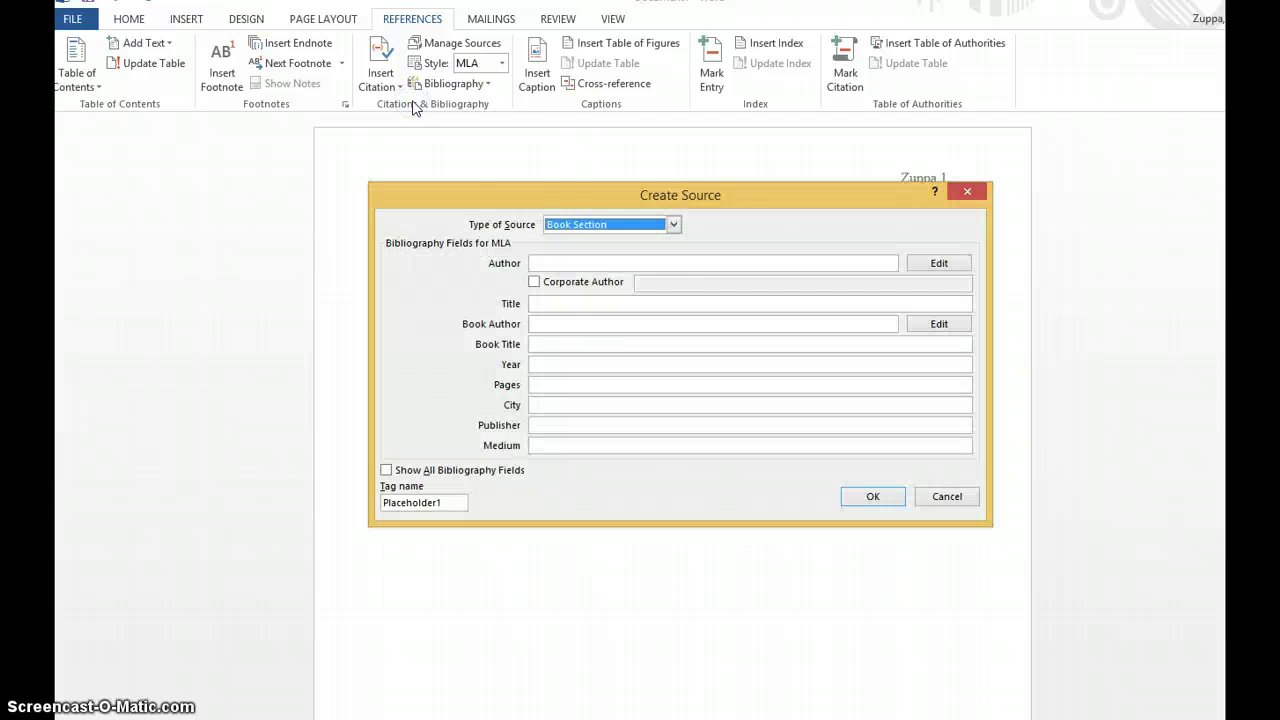
left_click(674, 225)
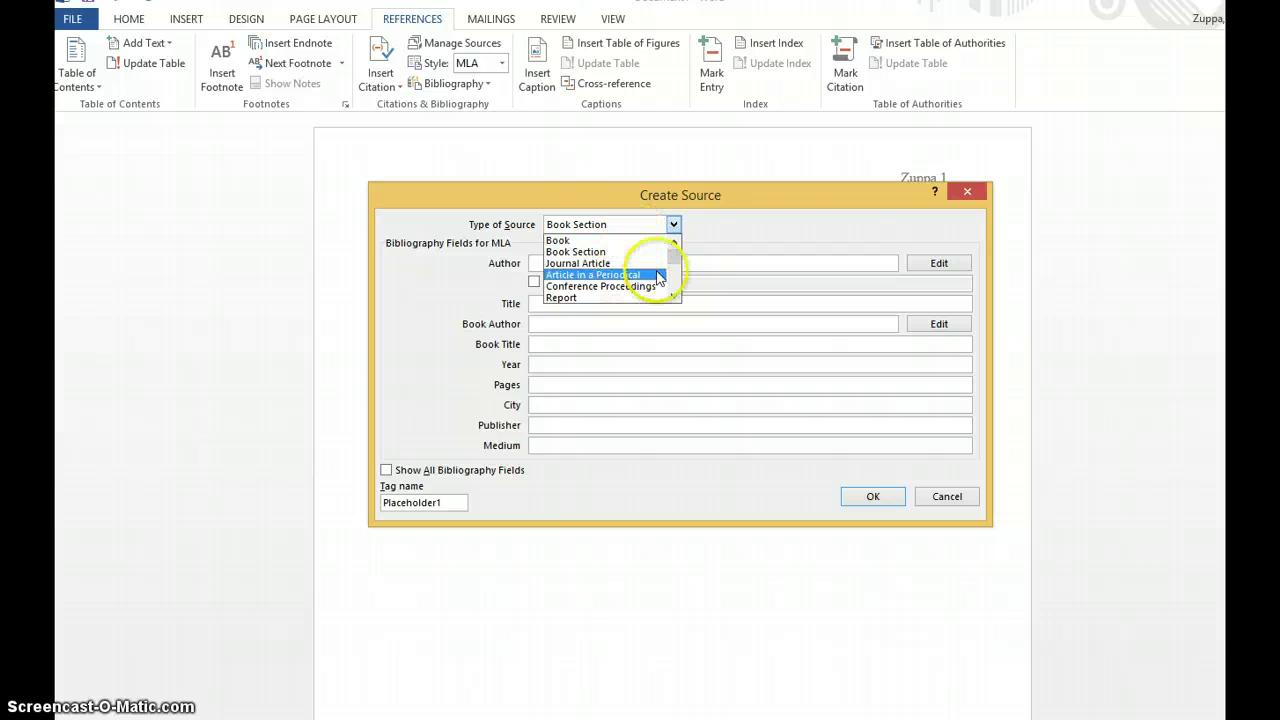
mouse_move(674, 257)
left_mouse_down()
mouse_move(674, 283)
mouse_move(675, 250)
left_mouse_up()
left_click(628, 253)
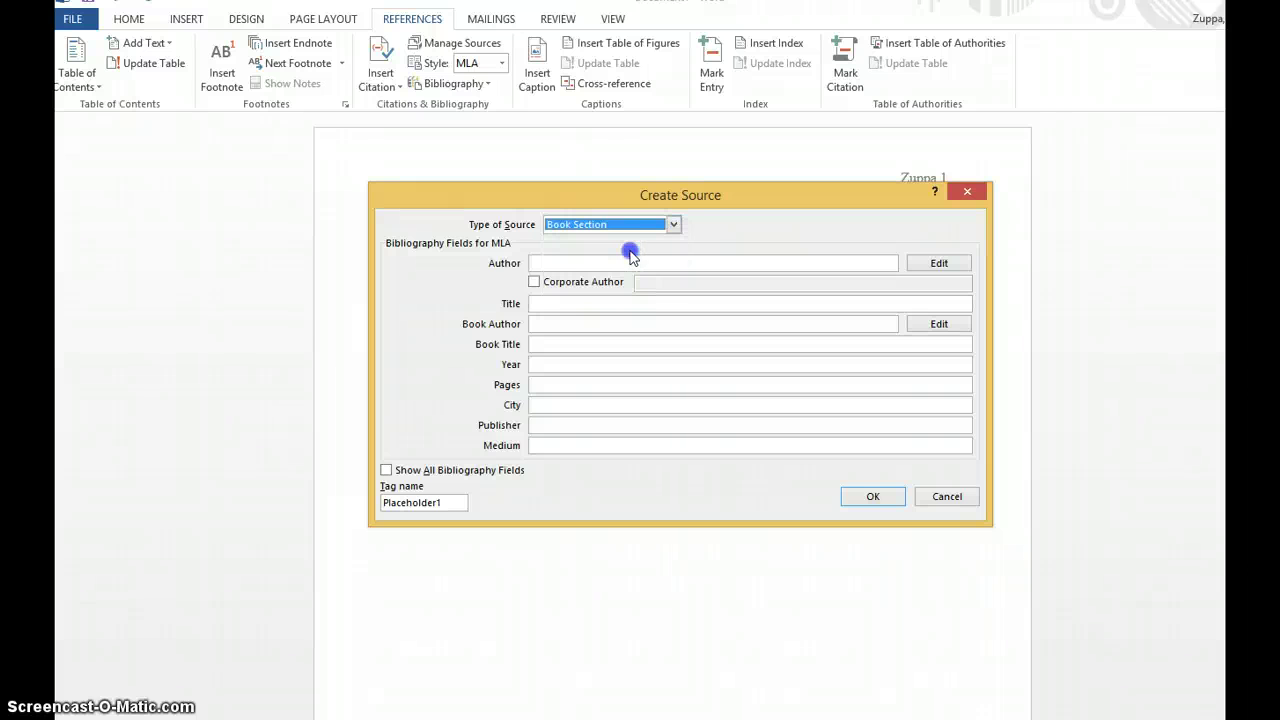
- Enter author Joanna MacKay, title 'Organ Sales Will Save Lives', and the three book authors
left_click(596, 264)
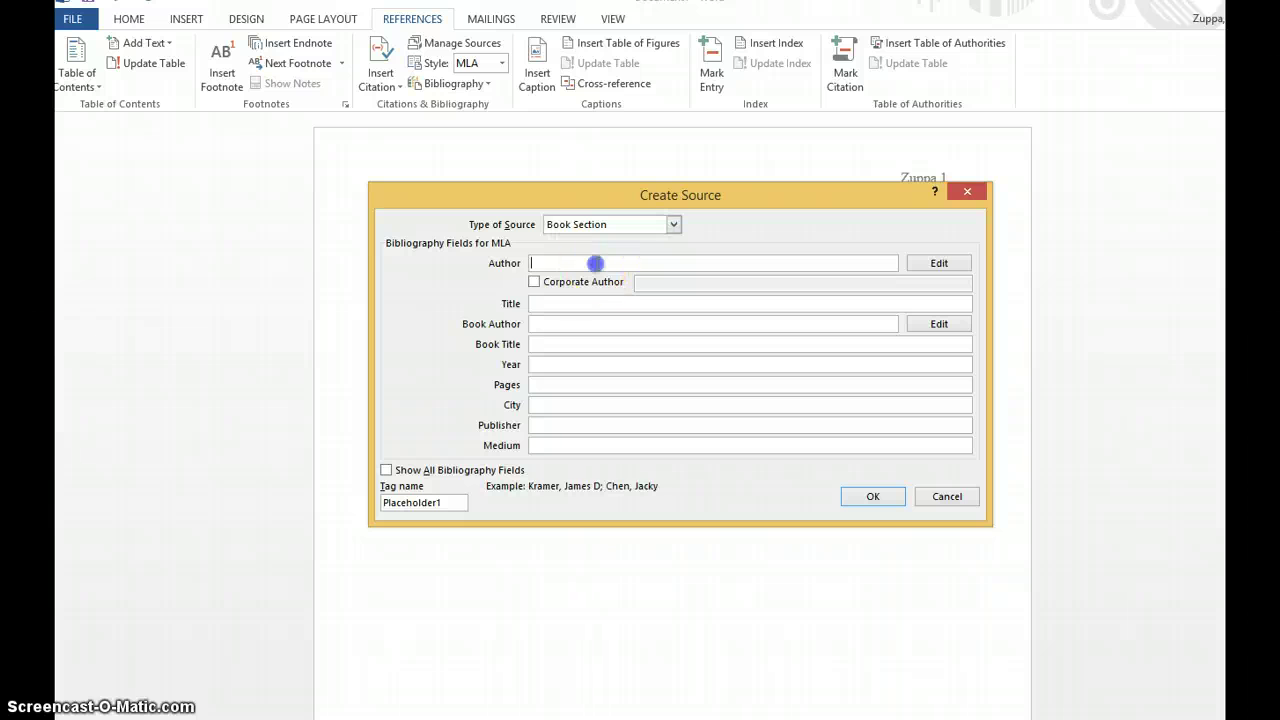
type("J")
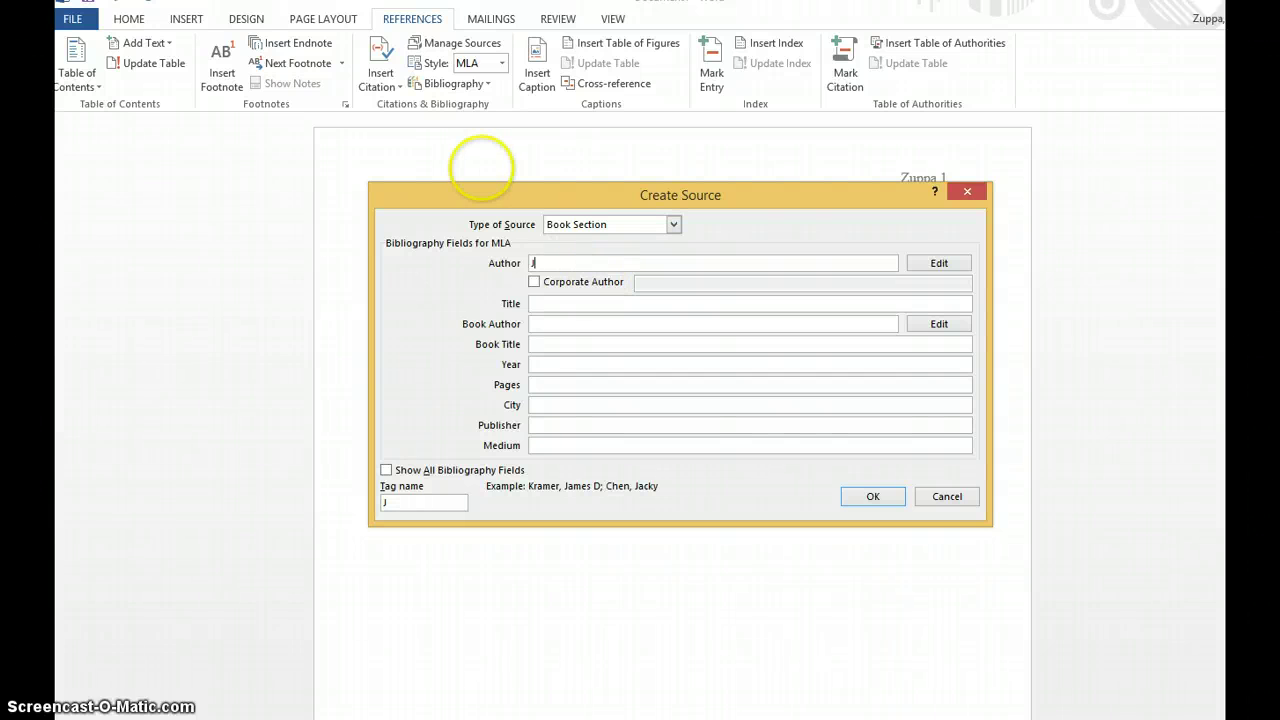
type("oanna MacKay")
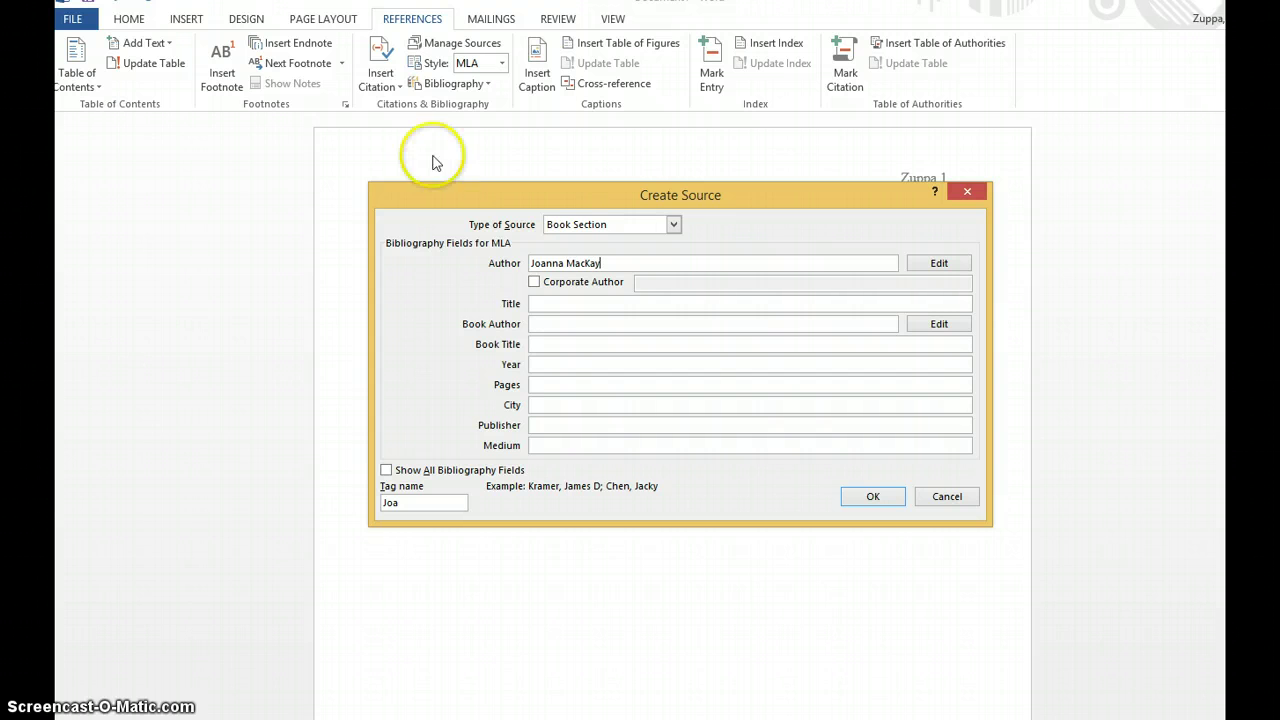
left_click(543, 302)
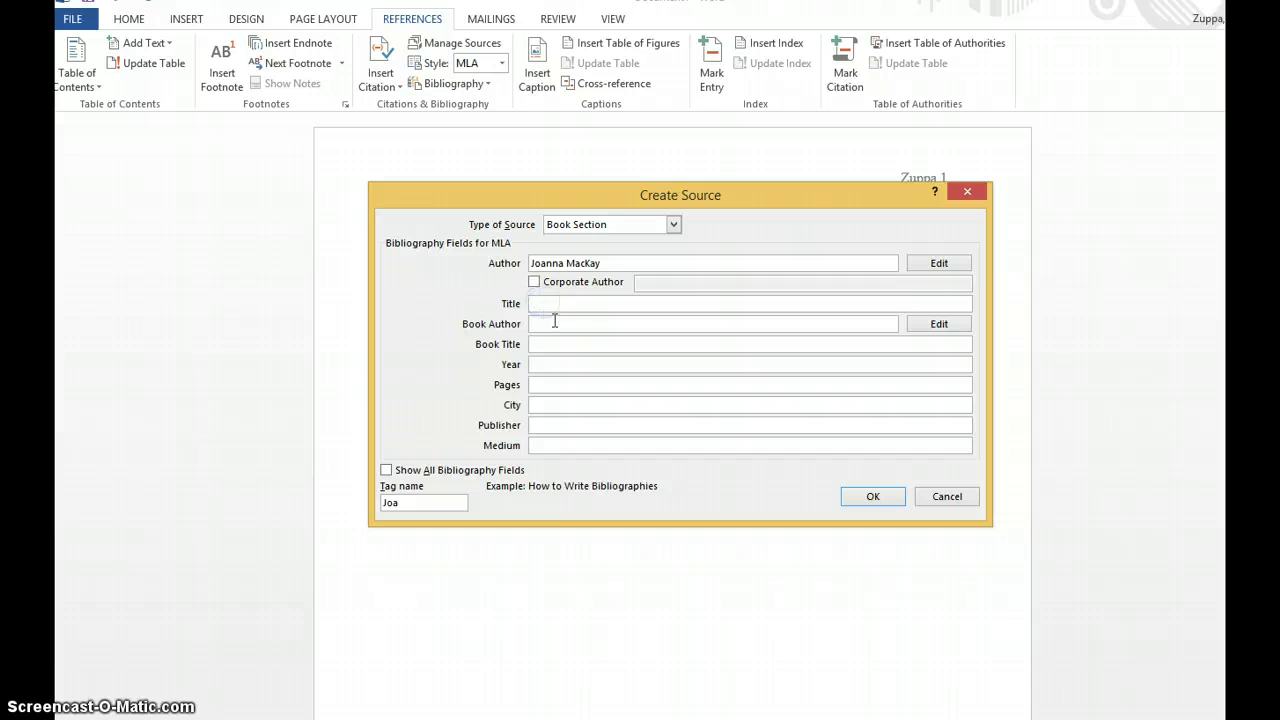
type("Org")
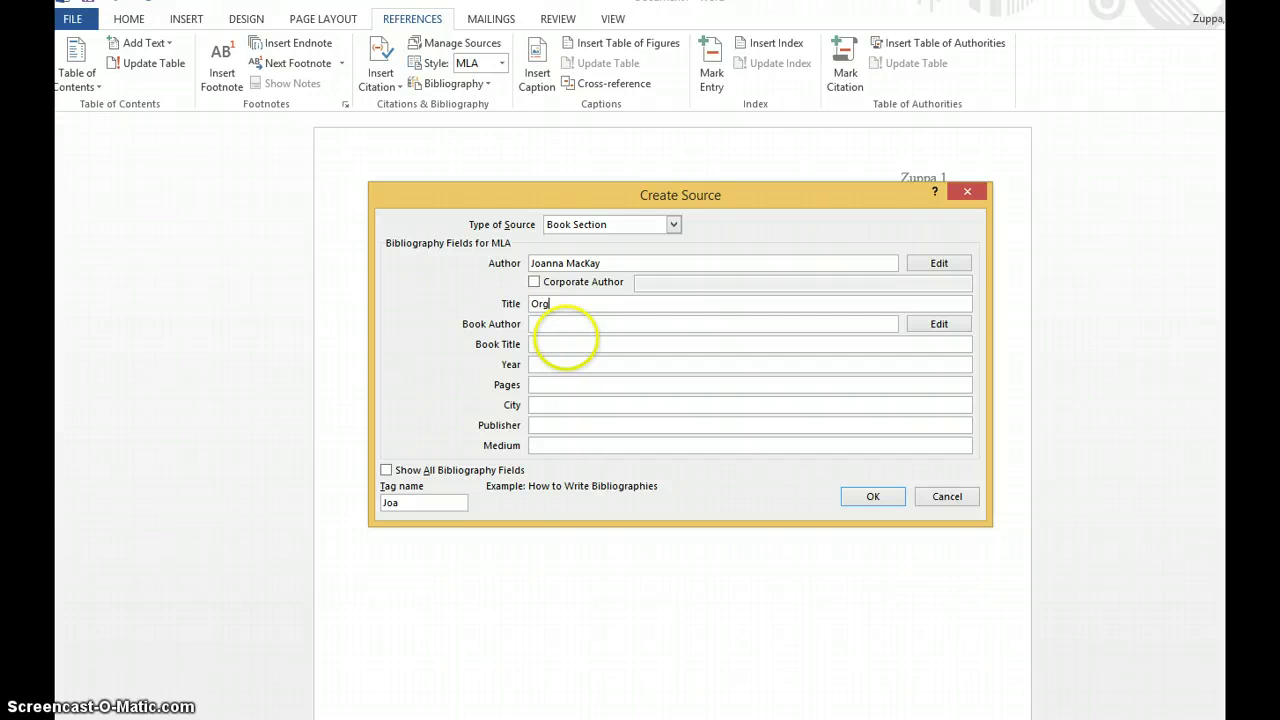
type("an Sales Will Save Lives")
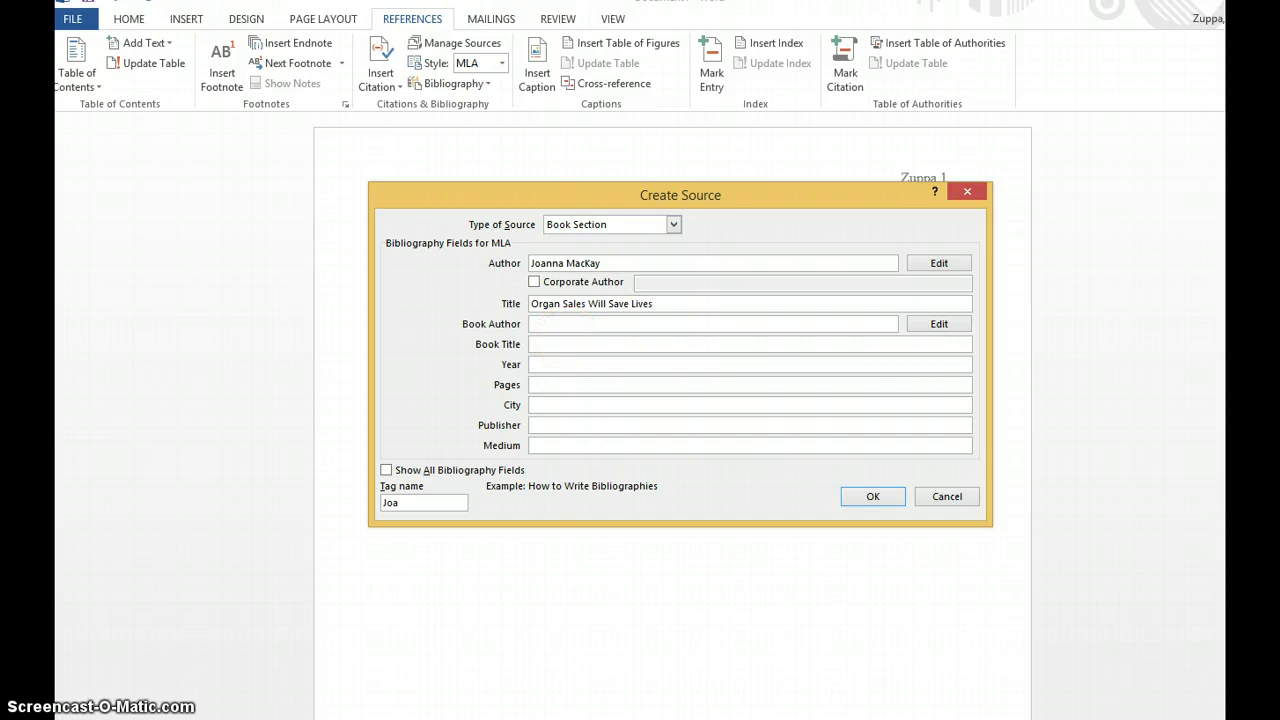
left_click(552, 321)
type("Richard")
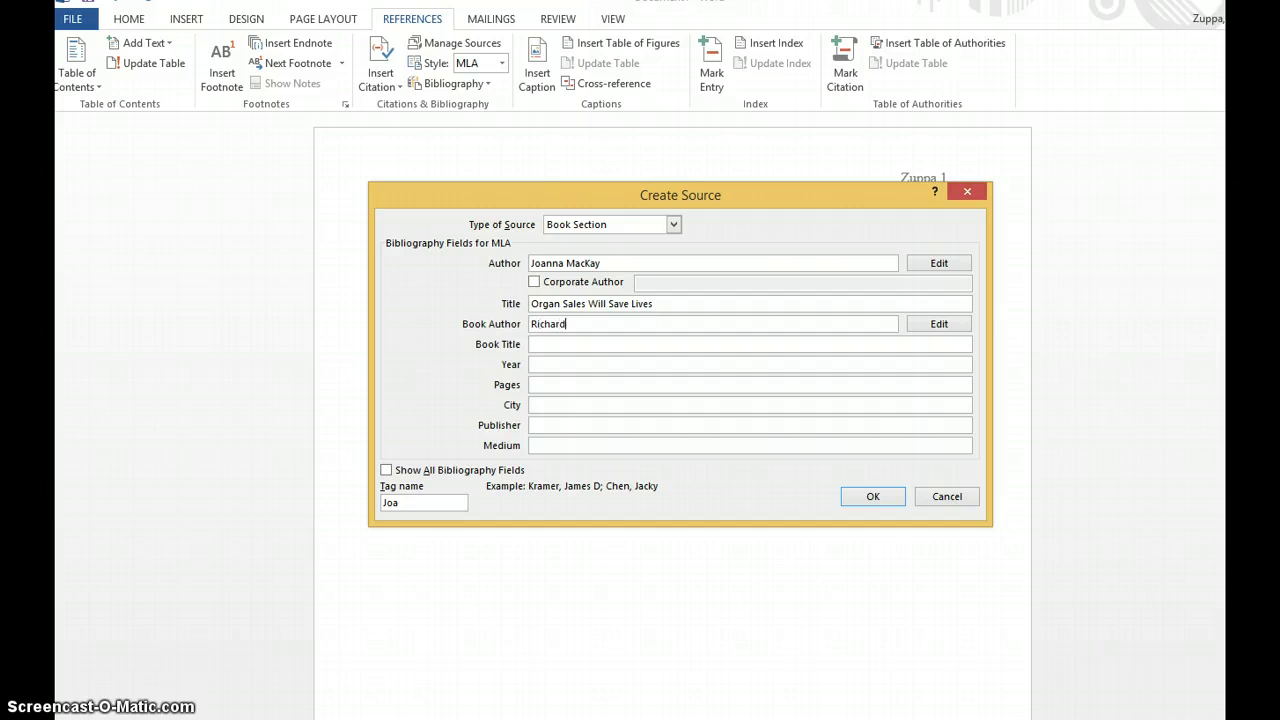
type(" Buf")
type("lo")
type("ck, Mauree")
type("n Daly Goggin")
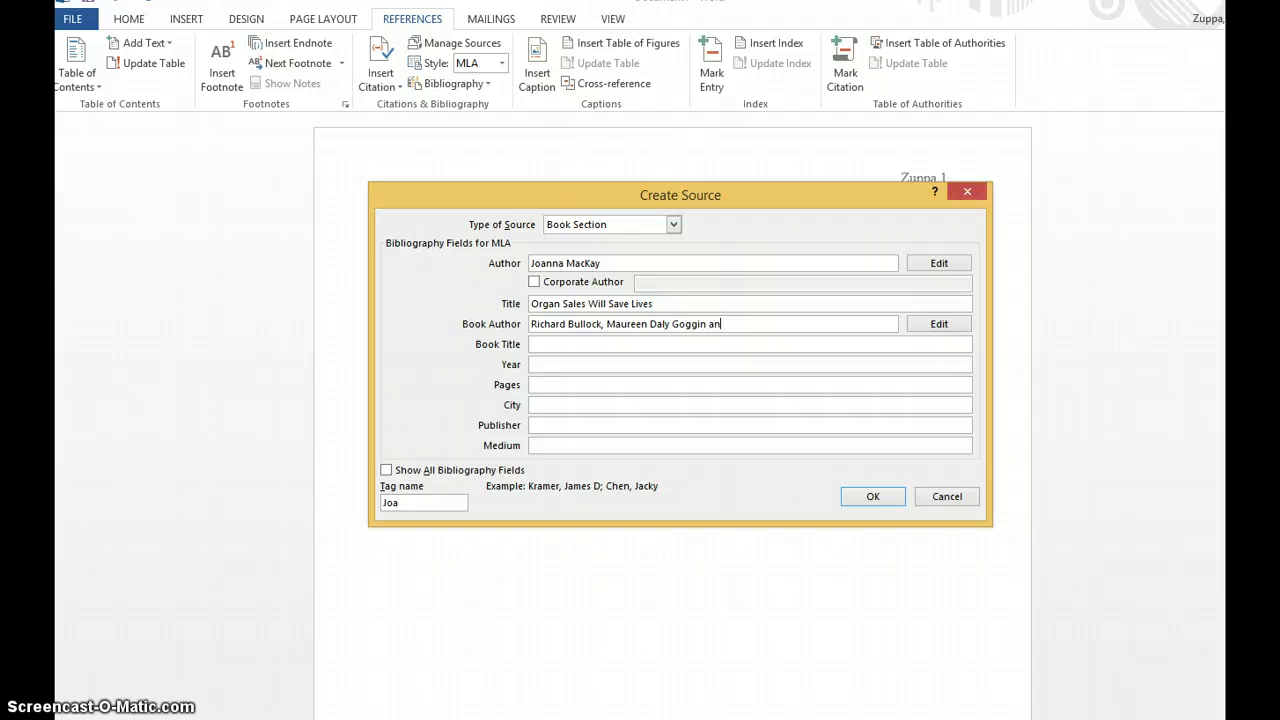
type(" and Francine Weinberg")
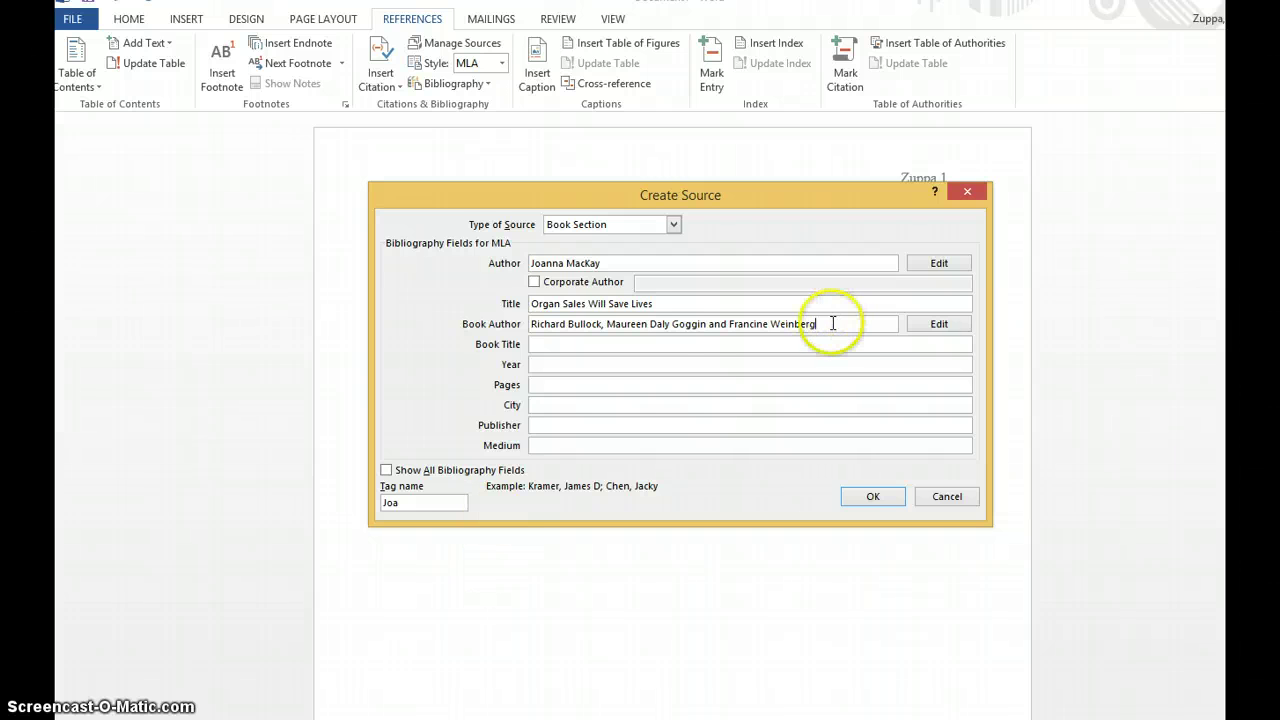
- Enter book title 'The Norton Field Guide to Writing with Readings and Handbook, 3rd Edition'; show all fields
left_click(620, 345)
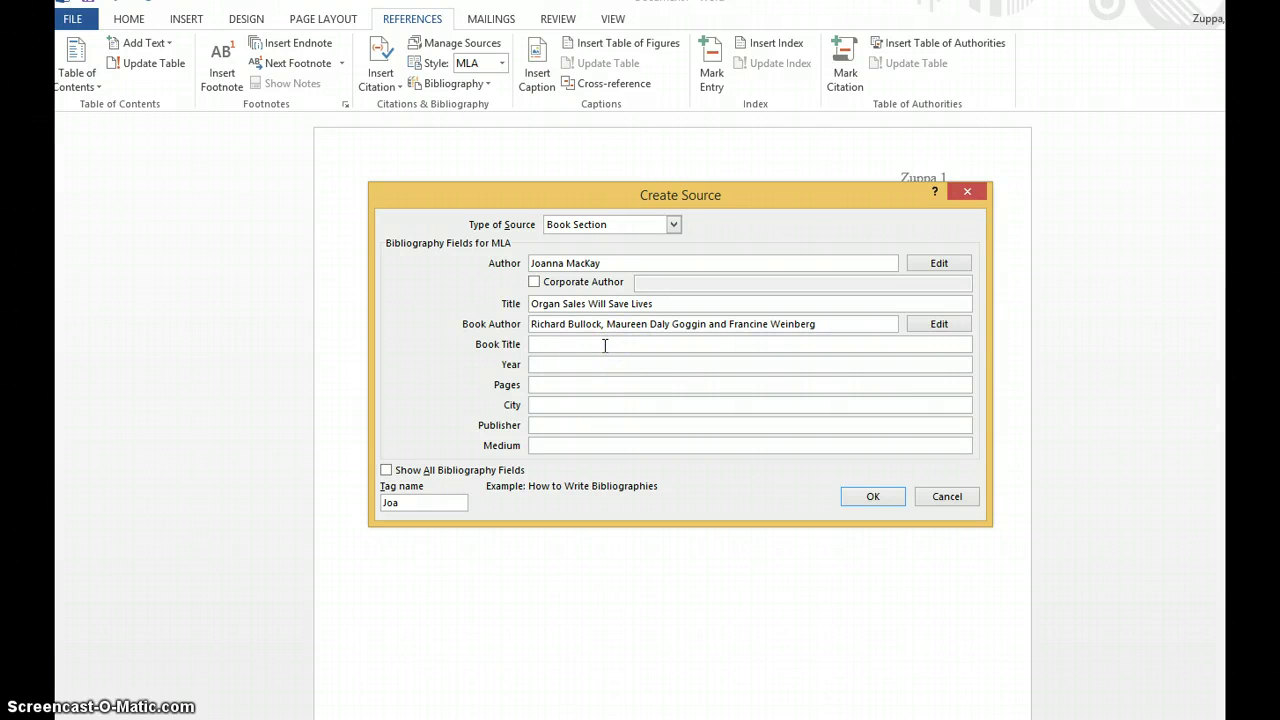
type("The Nortaon")
key("BackSpace")
key("BackSpace")
key("BackSpace")
type("on Field Guide to Writing with Readings and ")
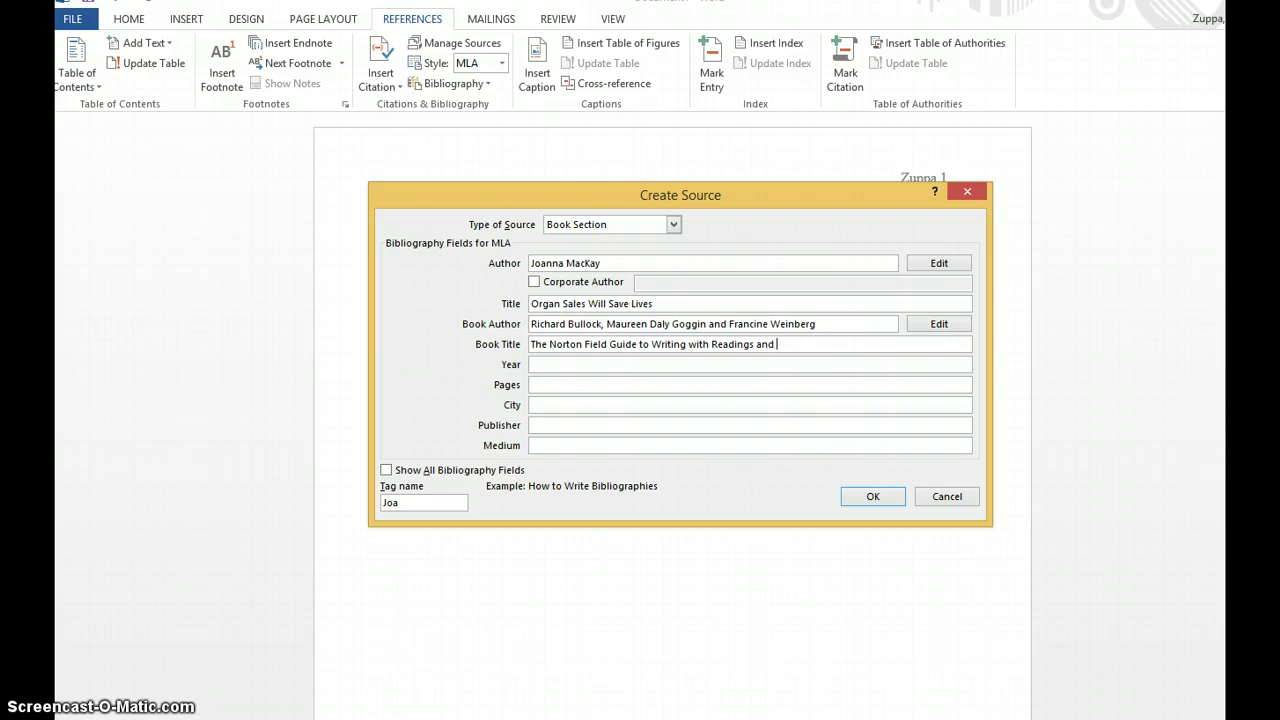
type("Handbook, 3rd Edition")
left_click(558, 366)
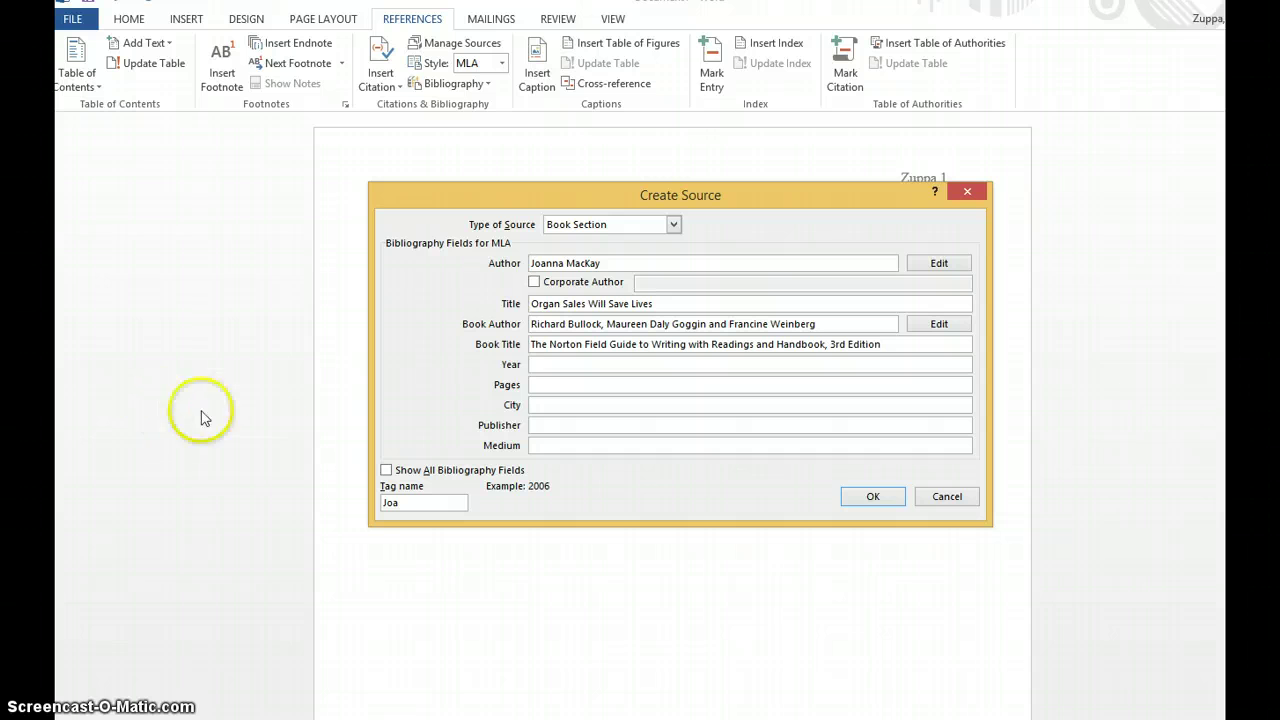
left_click(386, 470)
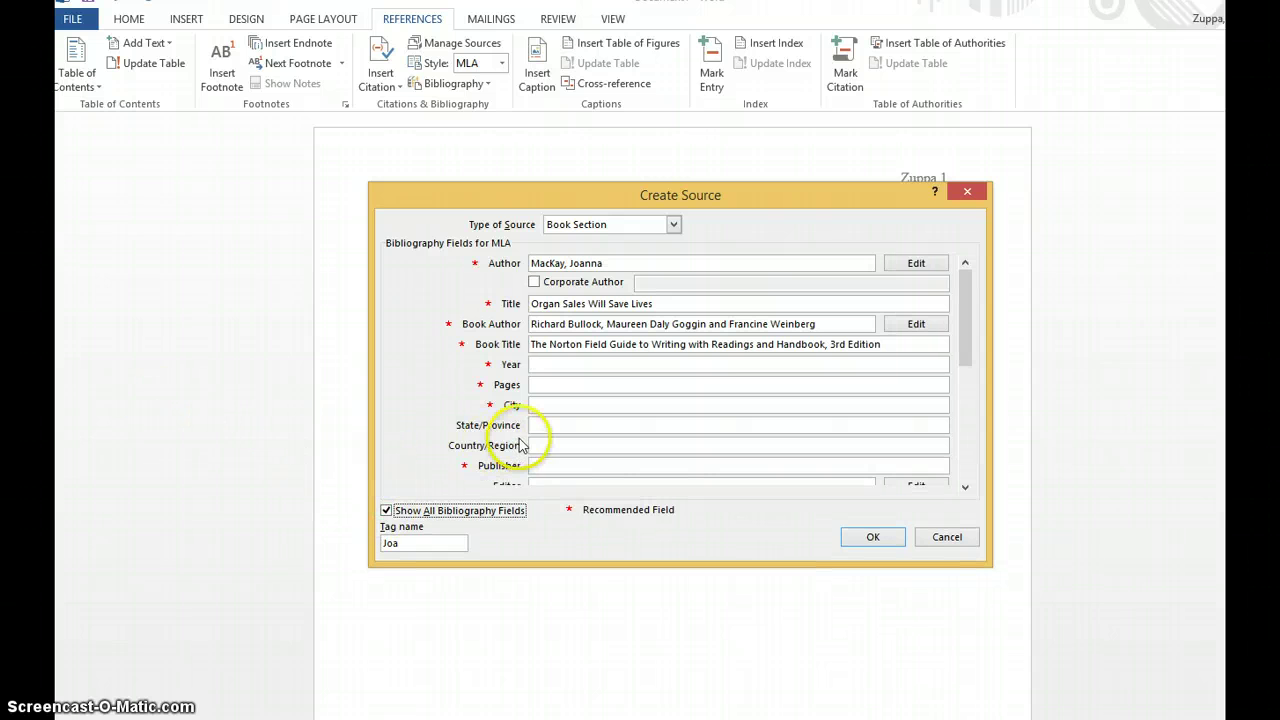
- Use the Edition field for the edition and delete ', 3rd Edition' from the Book Title
left_click_drag(968, 352, 975, 450)
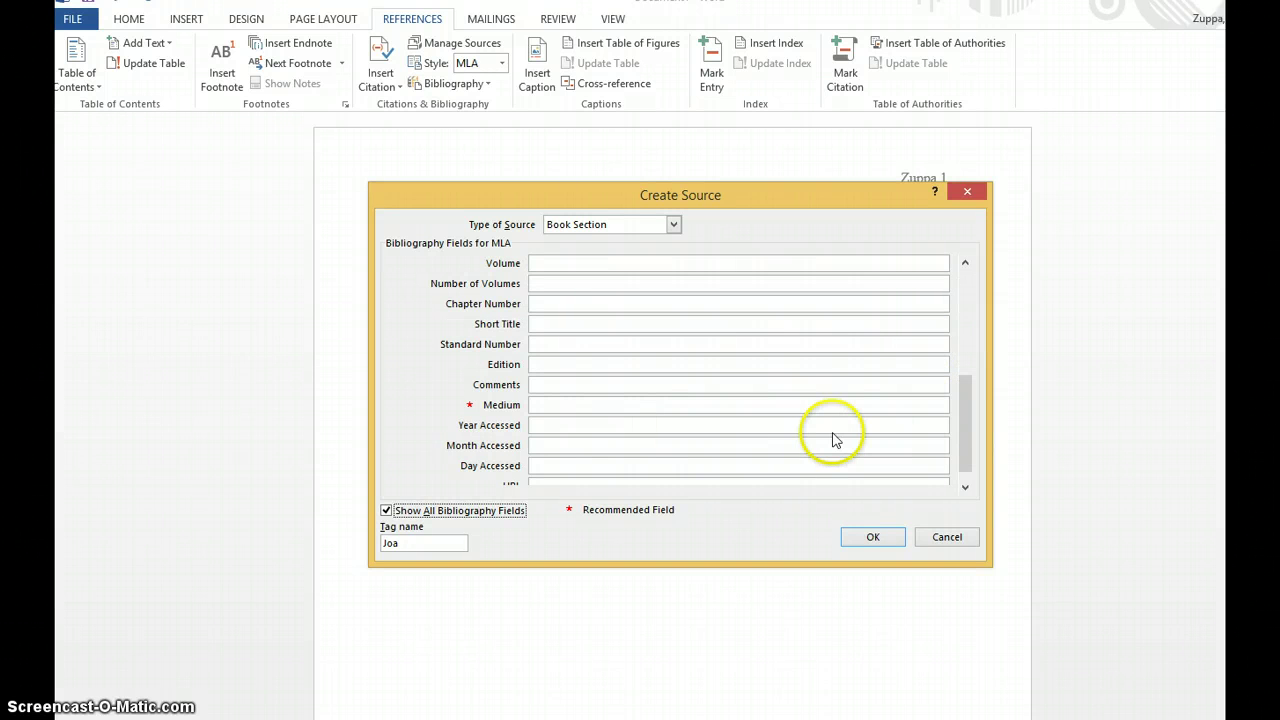
left_click(967, 441)
left_click_drag(968, 372, 963, 366)
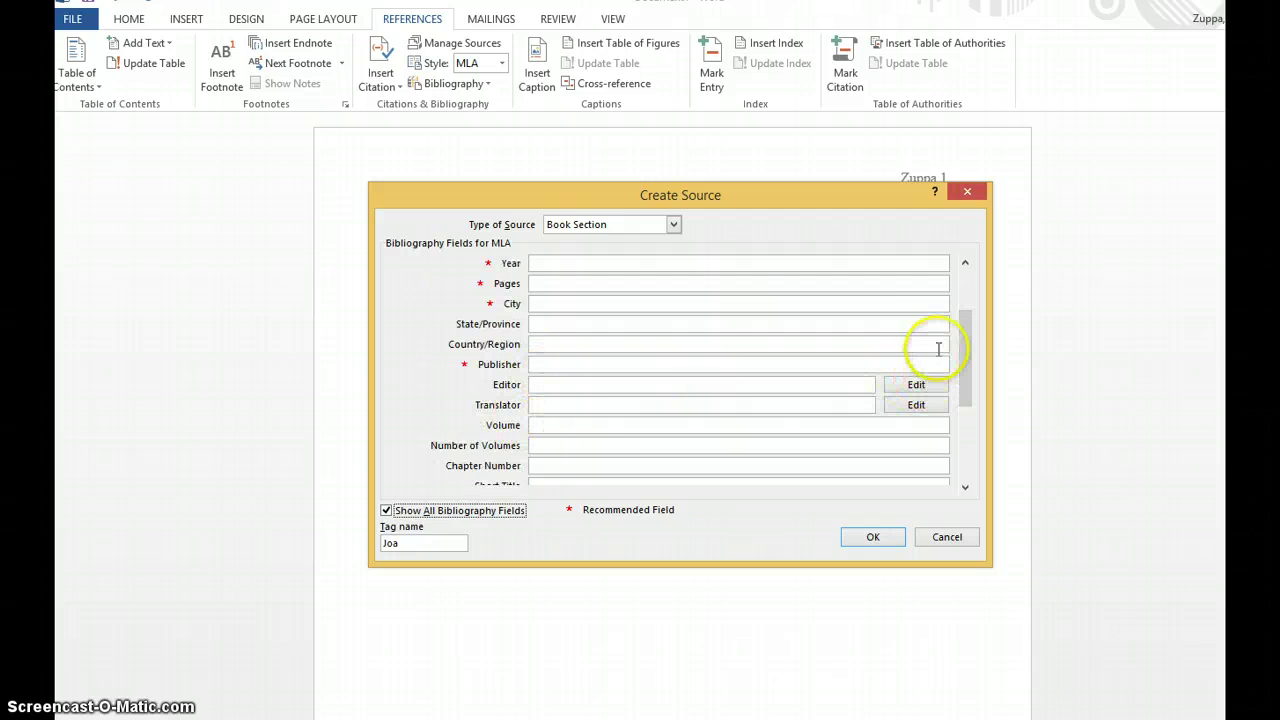
left_click_drag(970, 338, 968, 250)
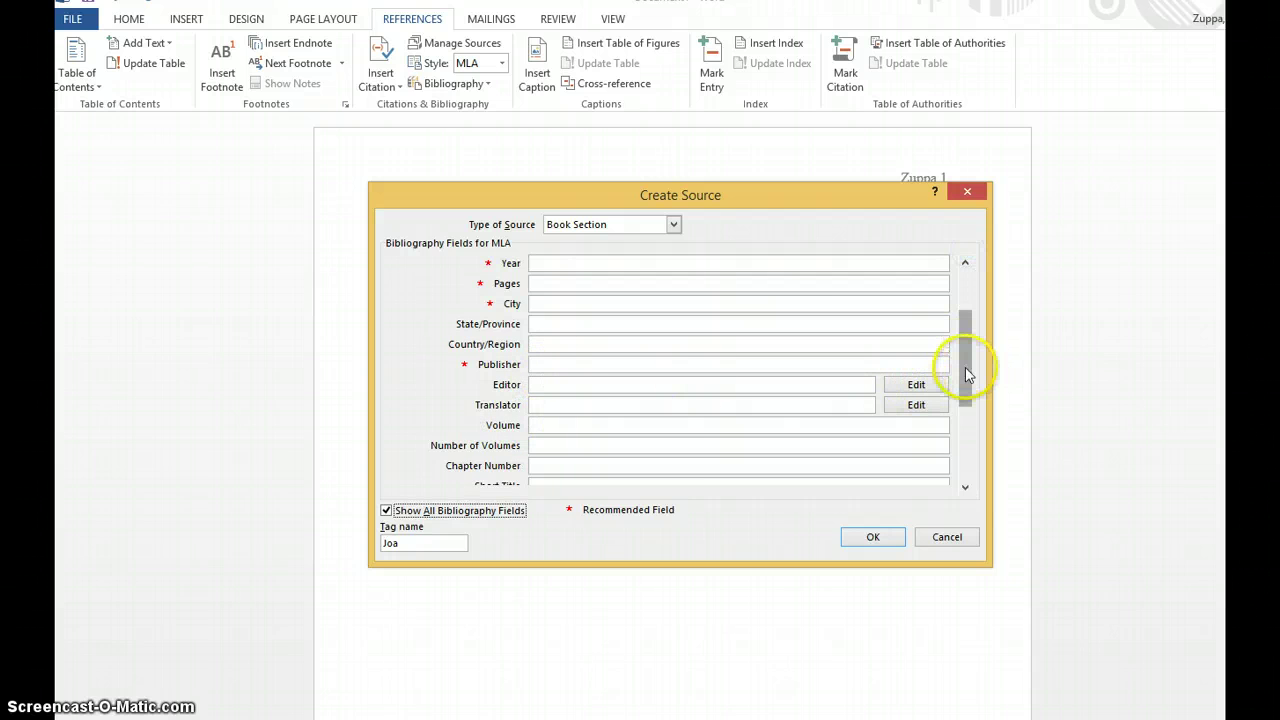
left_click_drag(965, 367, 968, 470)
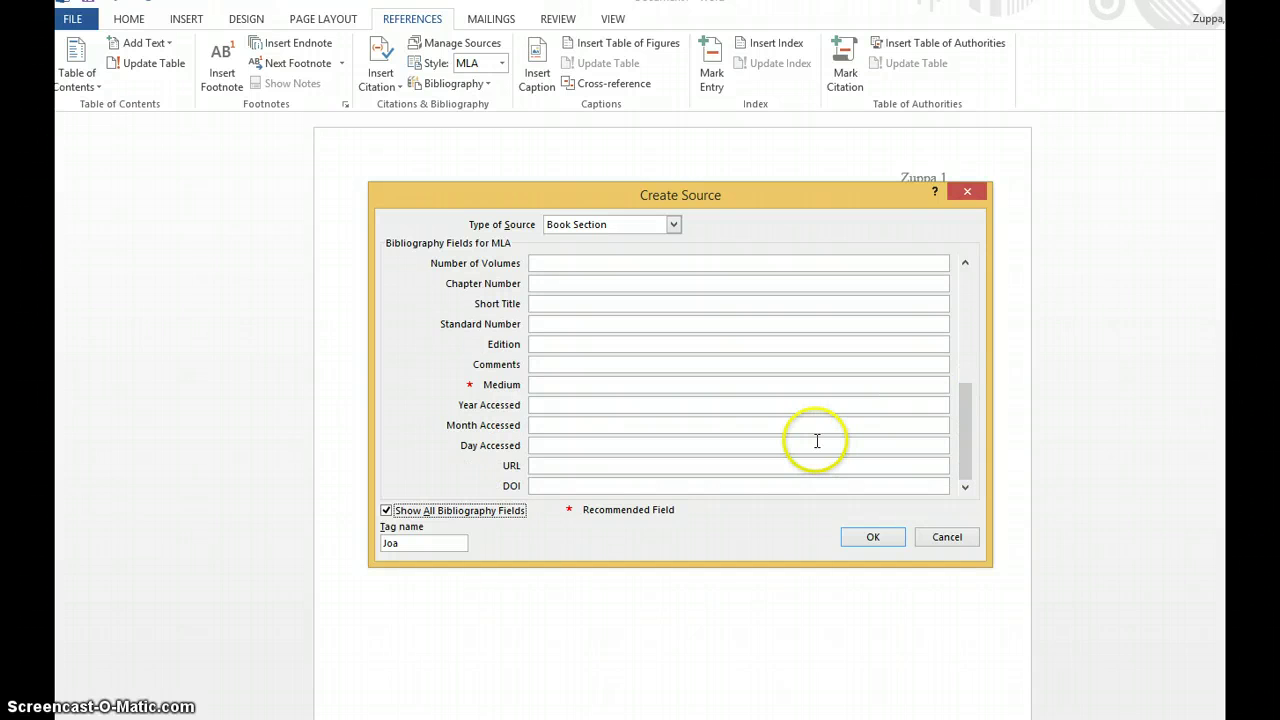
left_click(546, 344)
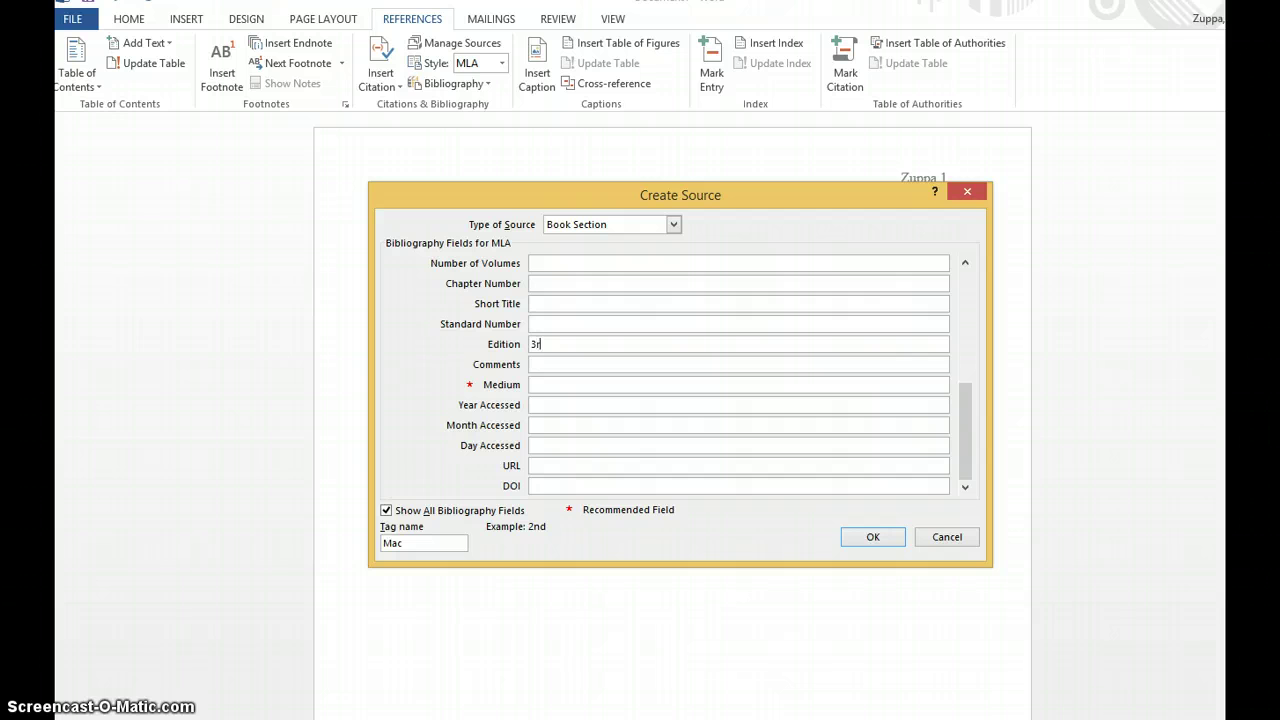
left_click_drag(960, 417, 955, 245)
left_click_drag(888, 344, 820, 344)
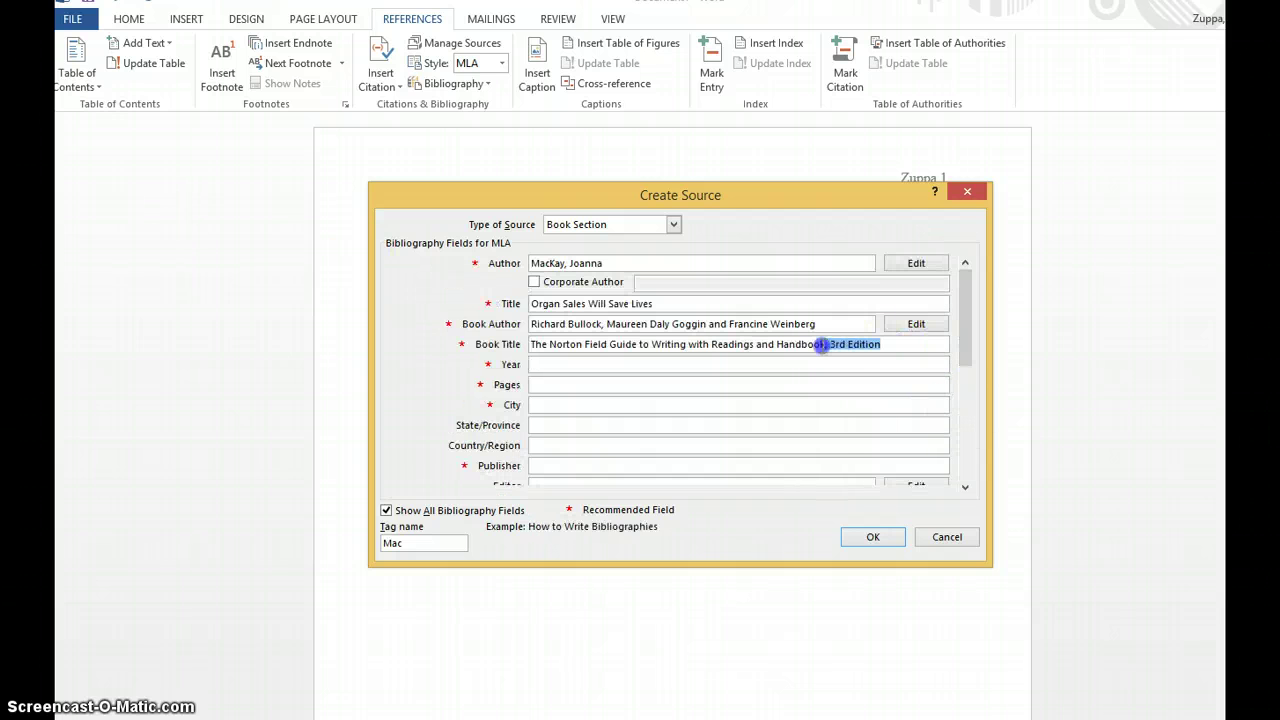
key("BackSpace")
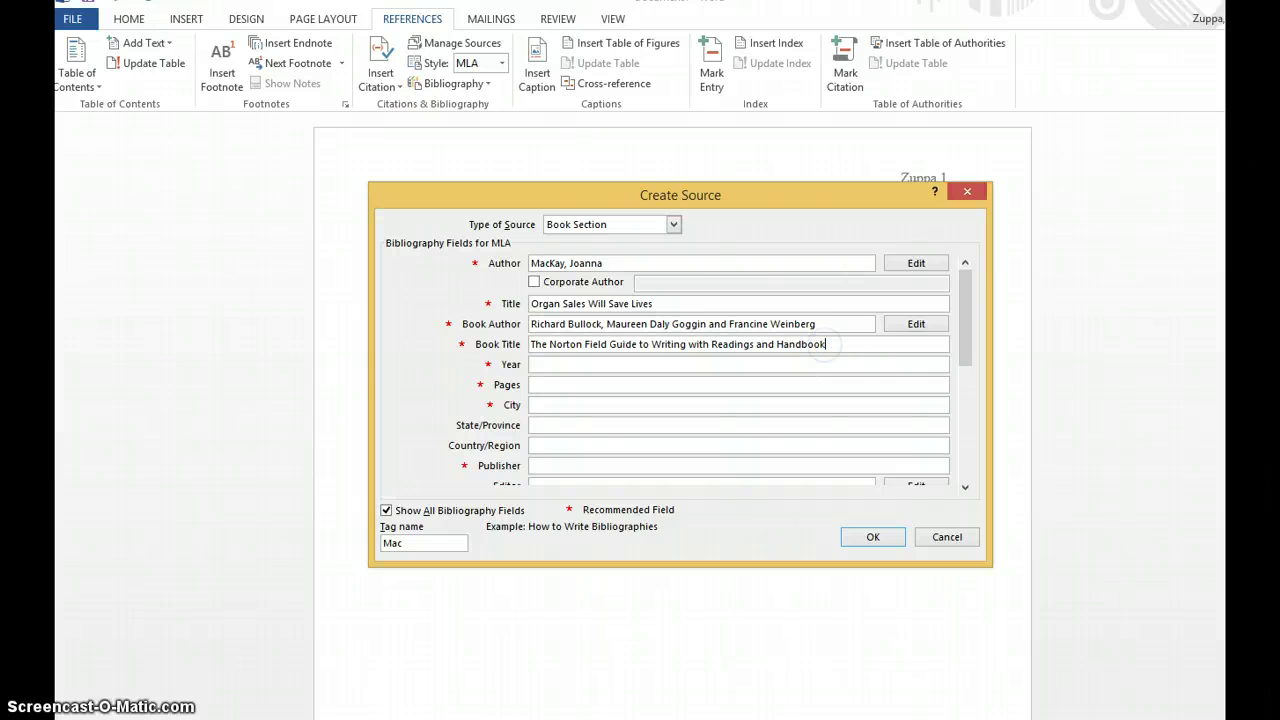
left_click(559, 364)
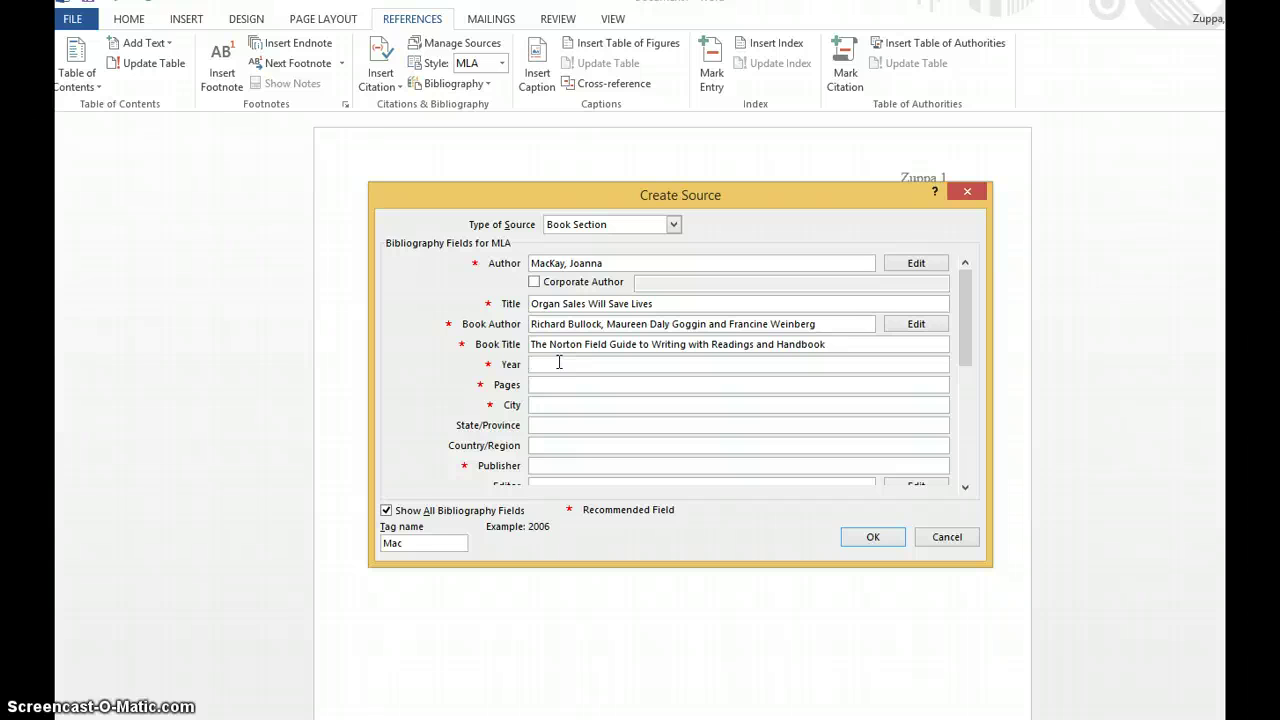
- Fill in the MacKay source's Publisher (W.W. Norton & Company), Edition (3rd) and Medium (Print)
left_click(537, 364)
left_click(531, 367)
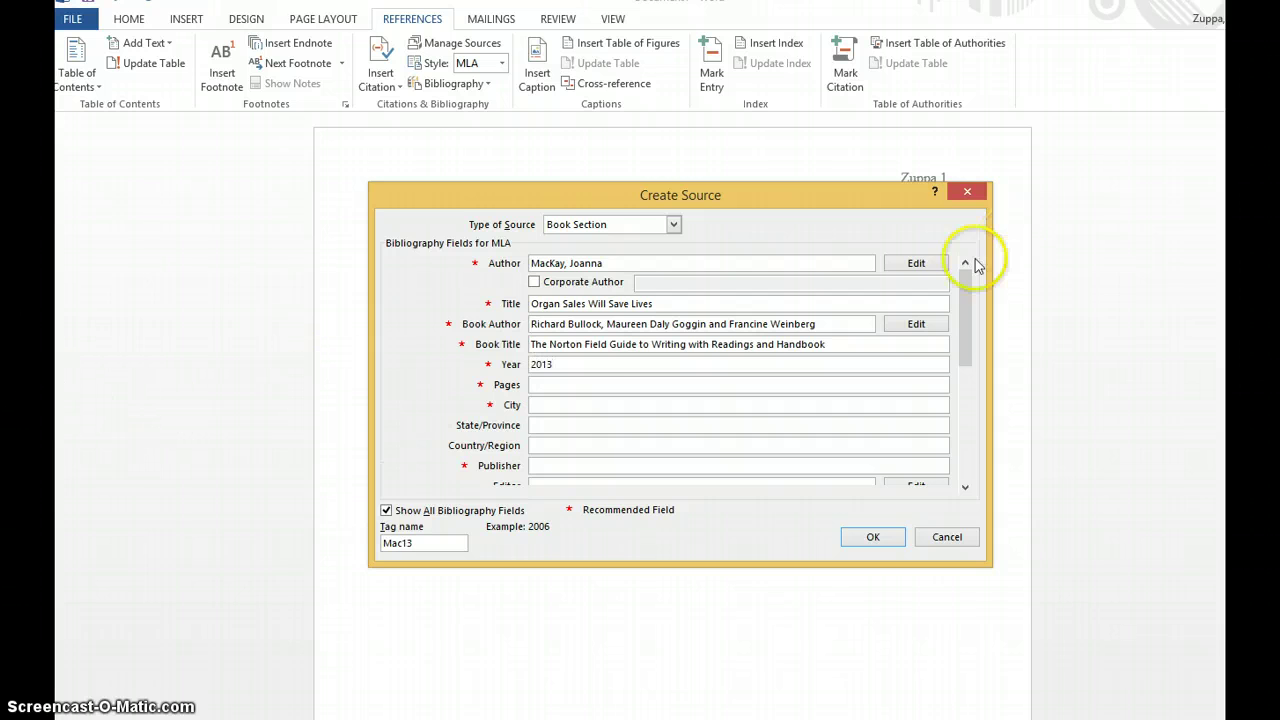
left_click(548, 386)
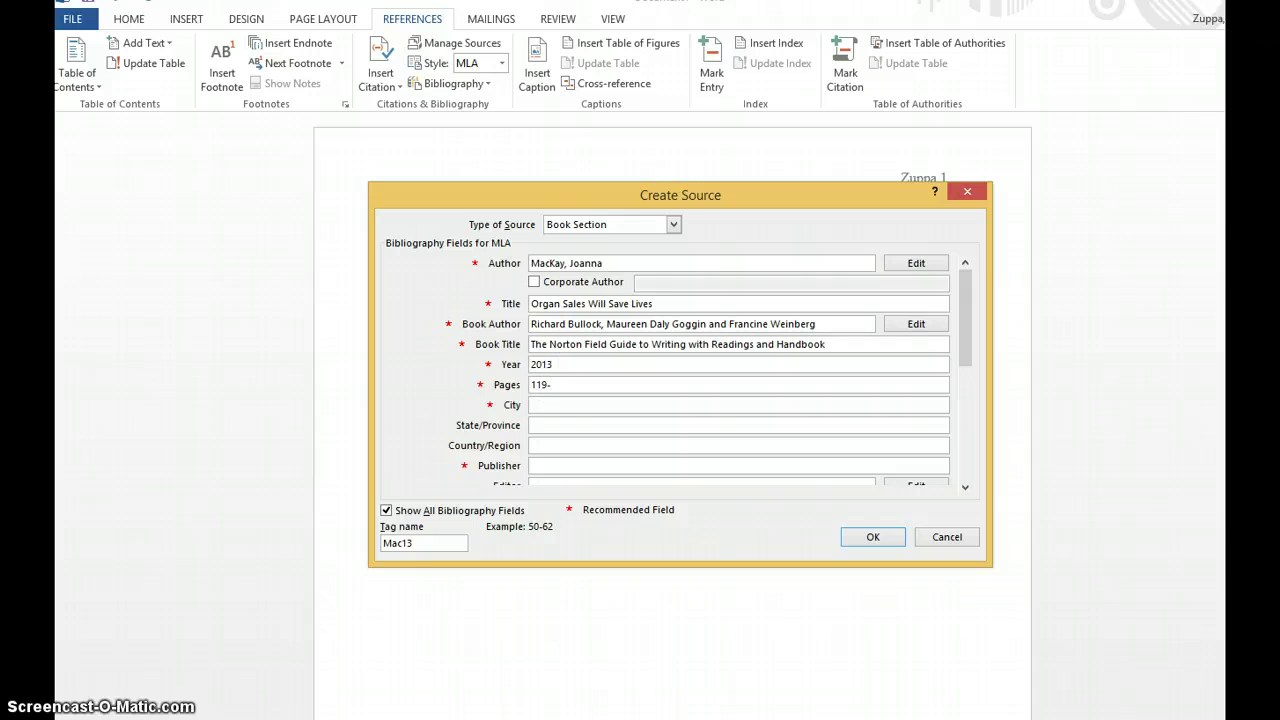
left_click(560, 399)
left_click(547, 466)
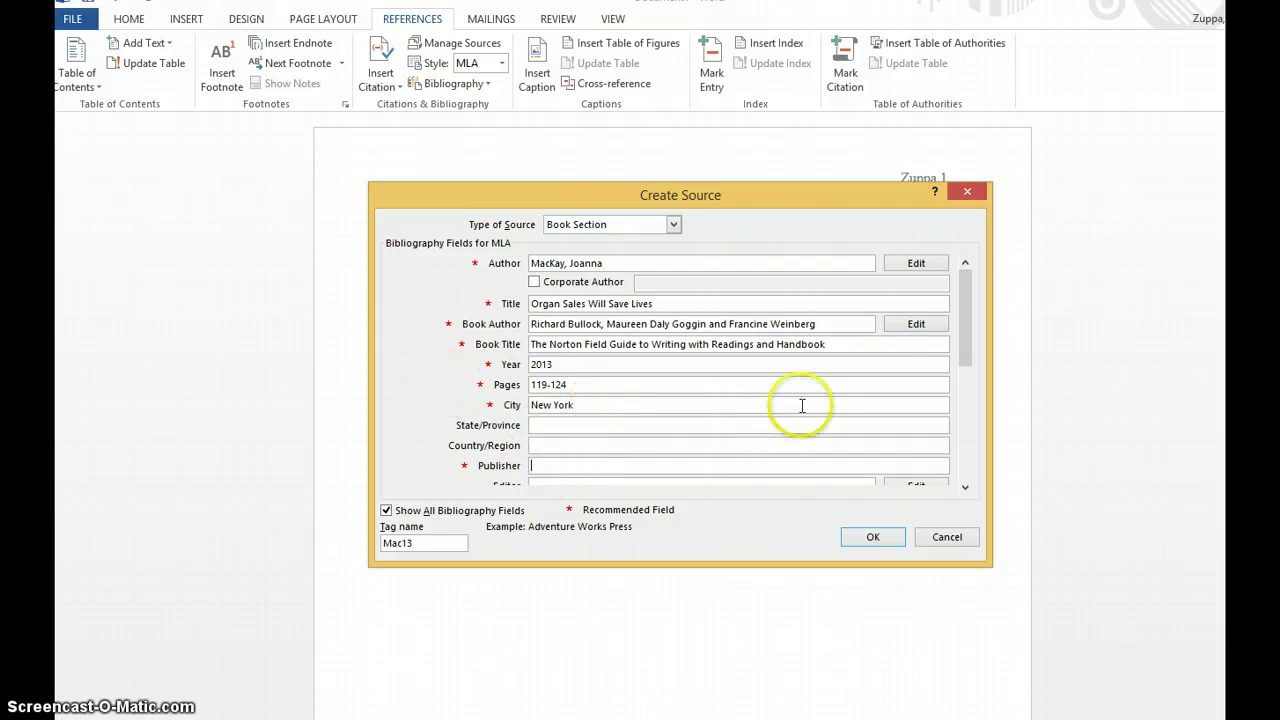
left_click_drag(975, 352, 972, 425)
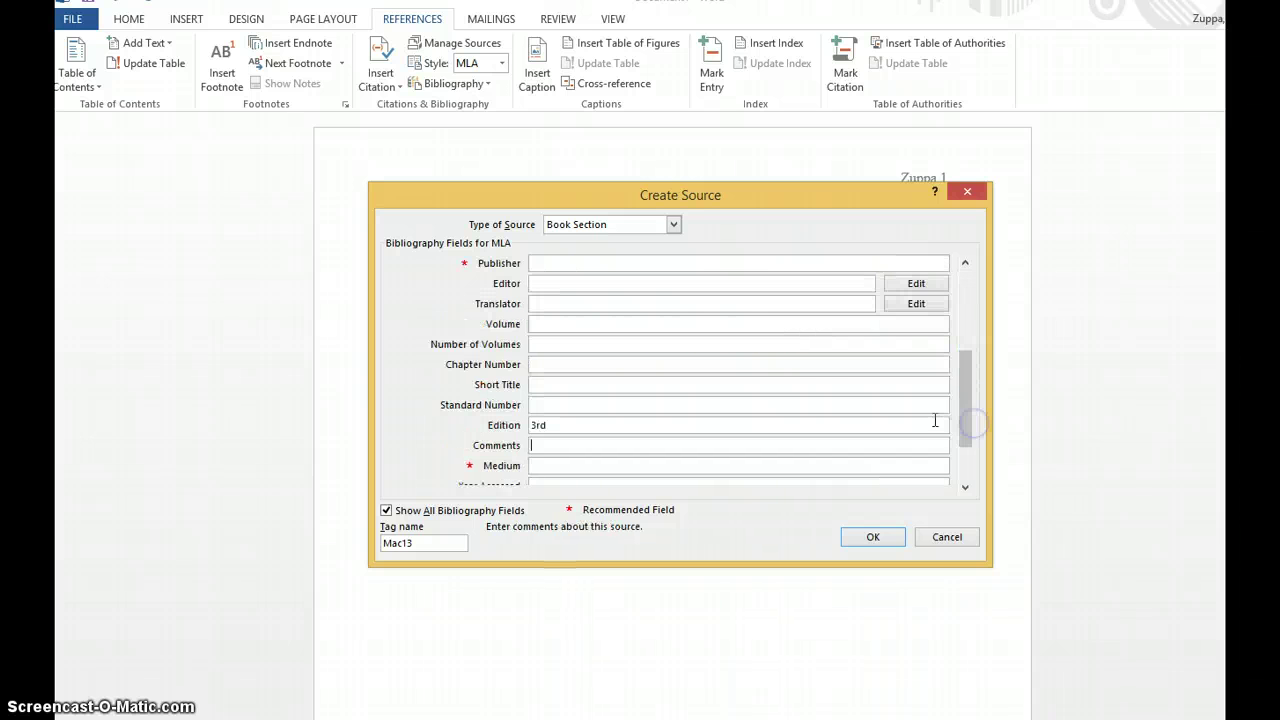
left_click(600, 261)
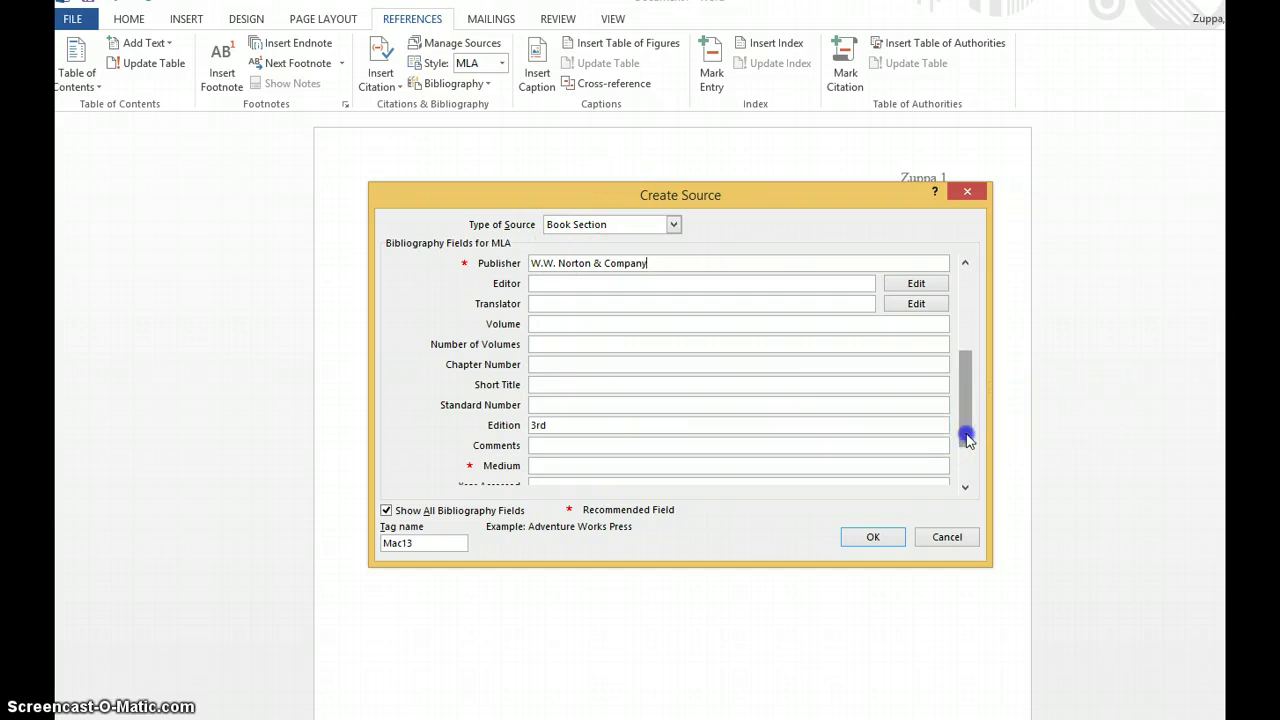
left_click(966, 471)
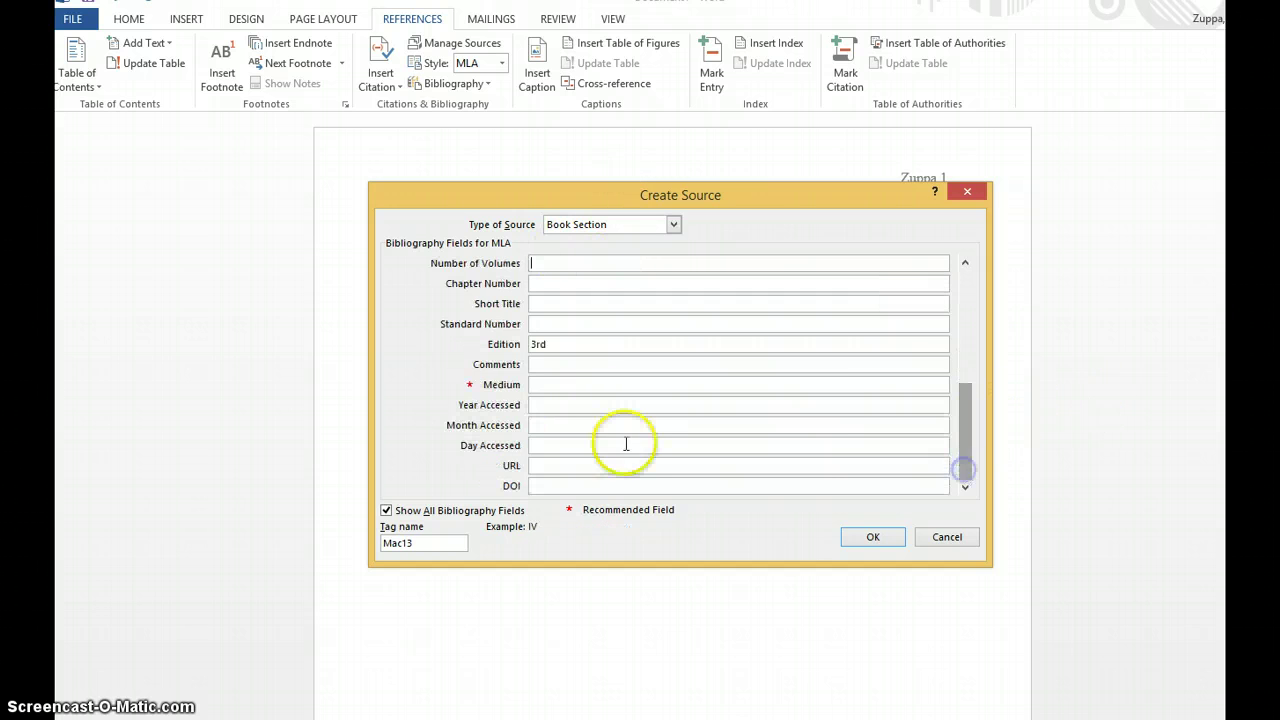
left_click(575, 383)
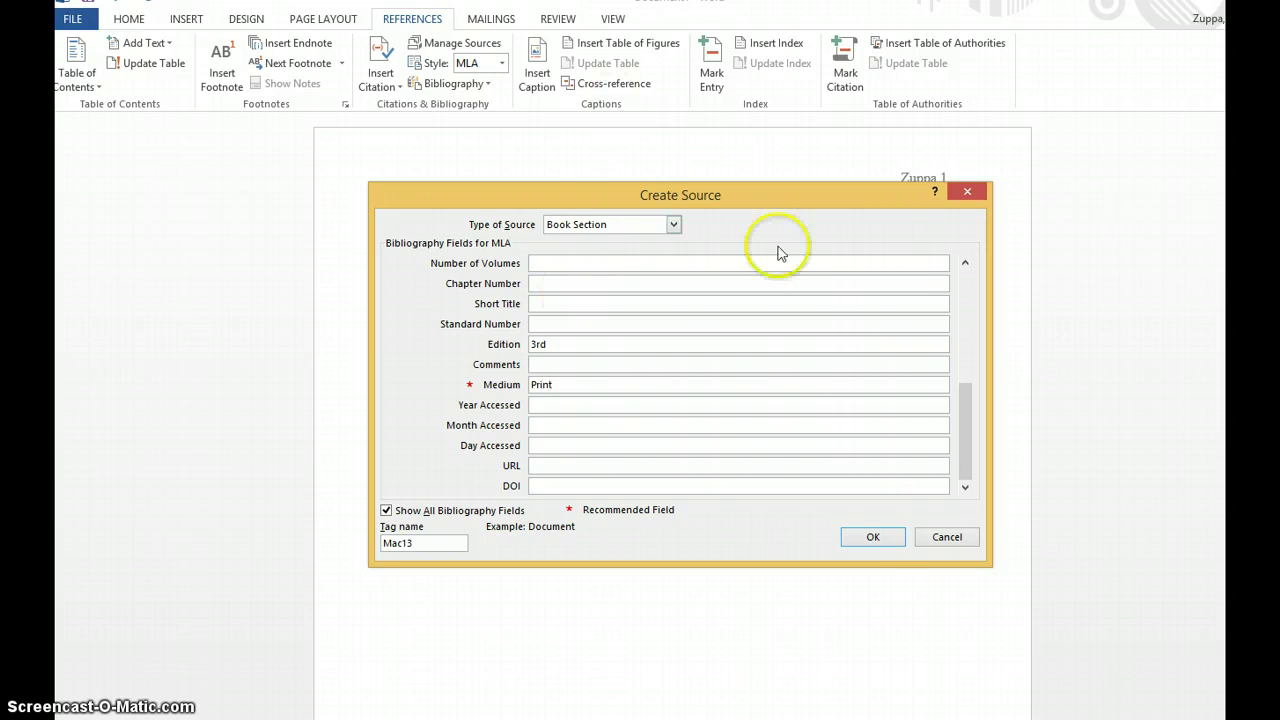
- Save the new source and edit the MacKay citation to include page 119
left_click(871, 537)
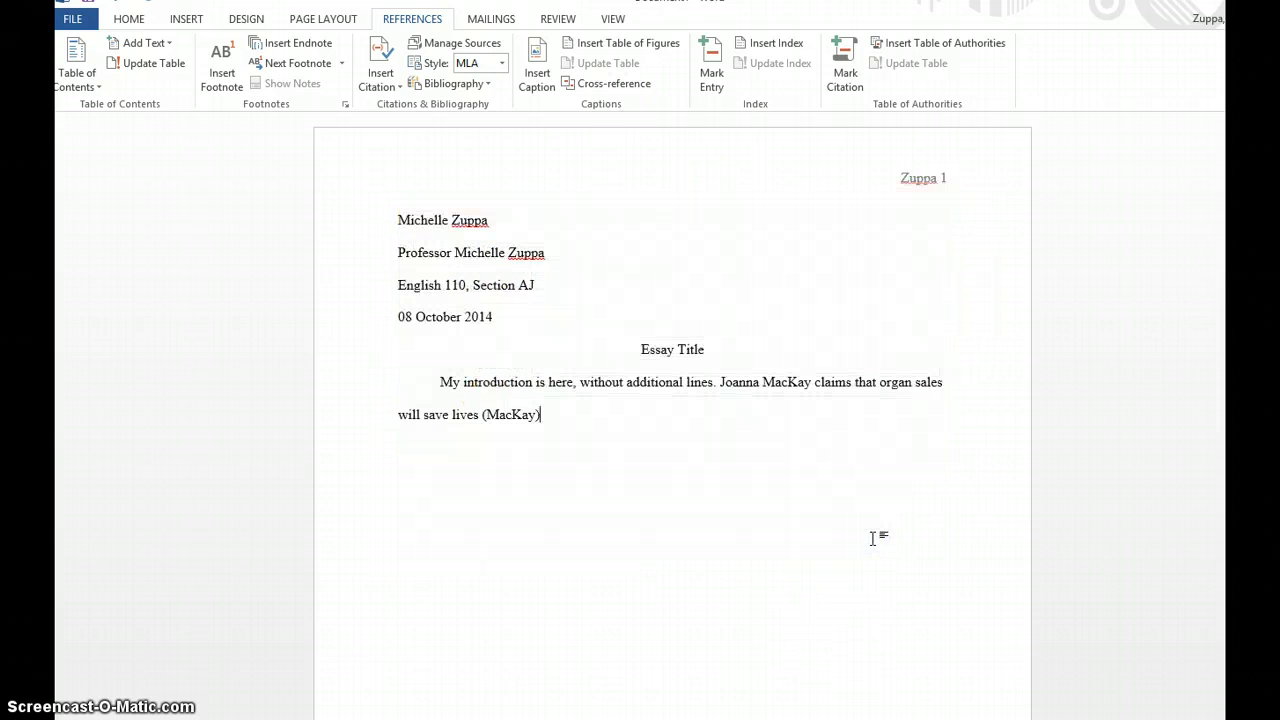
left_click(519, 416)
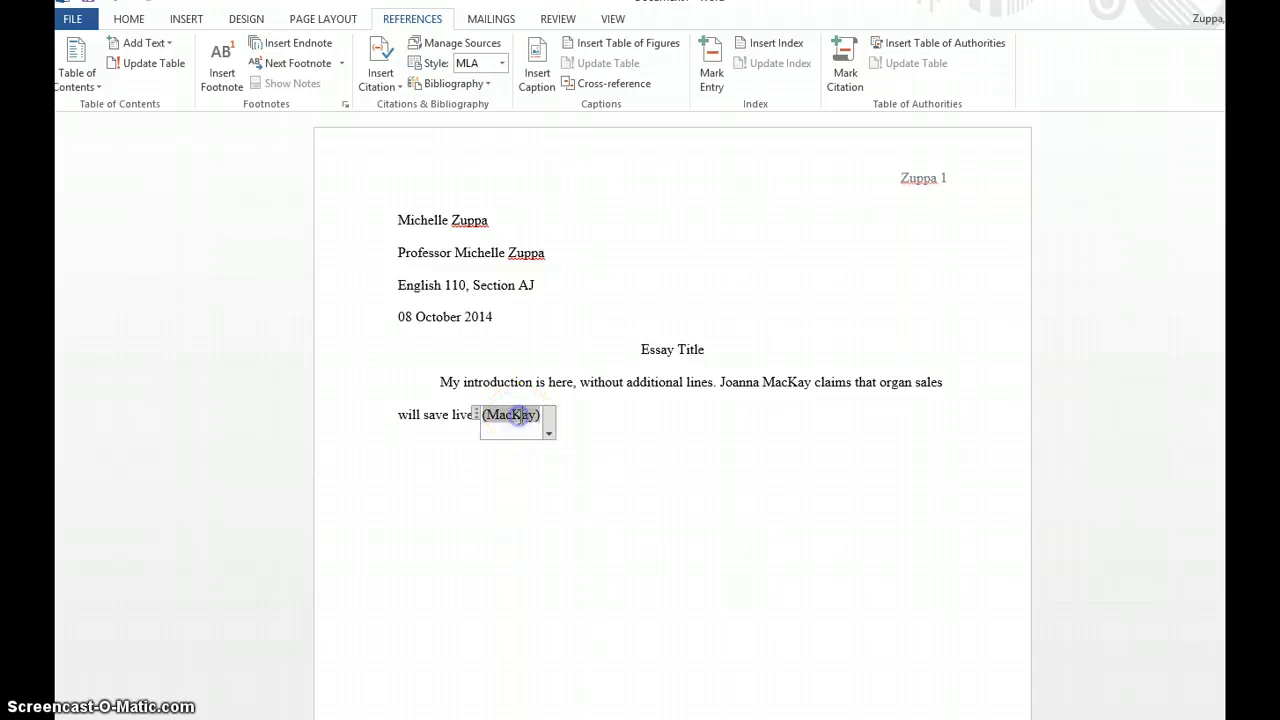
left_click(549, 433)
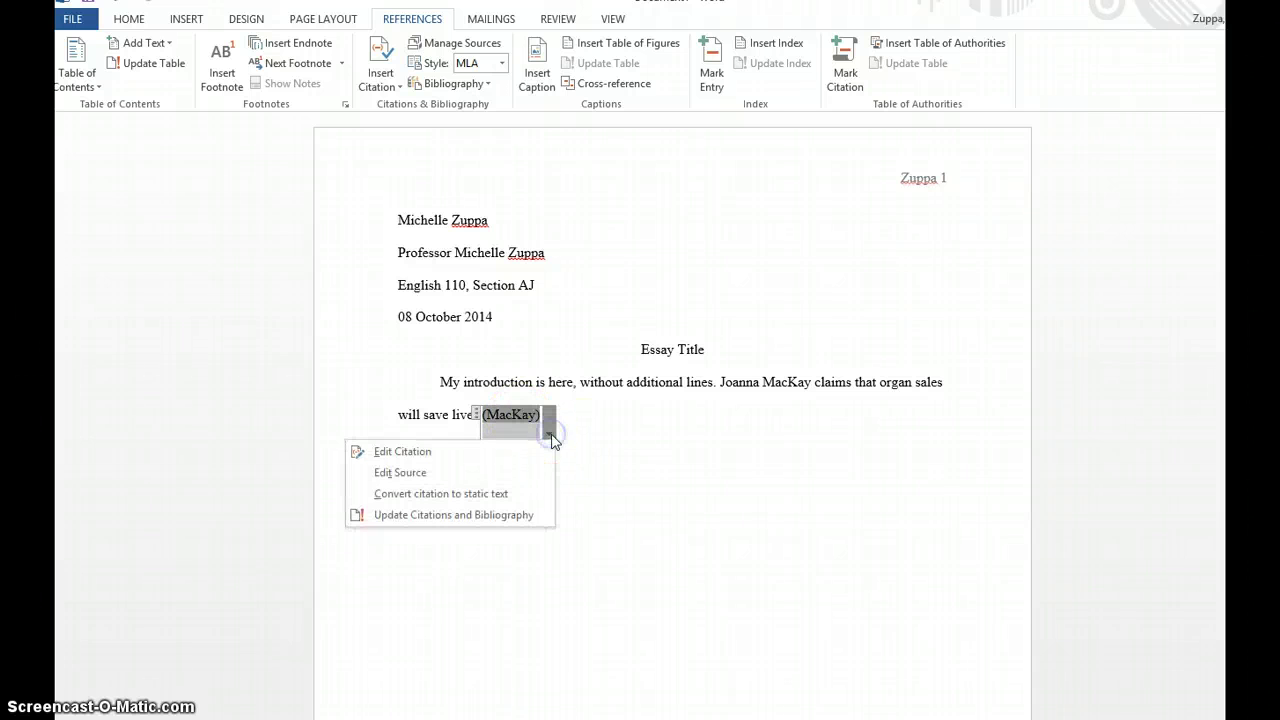
left_click(490, 453)
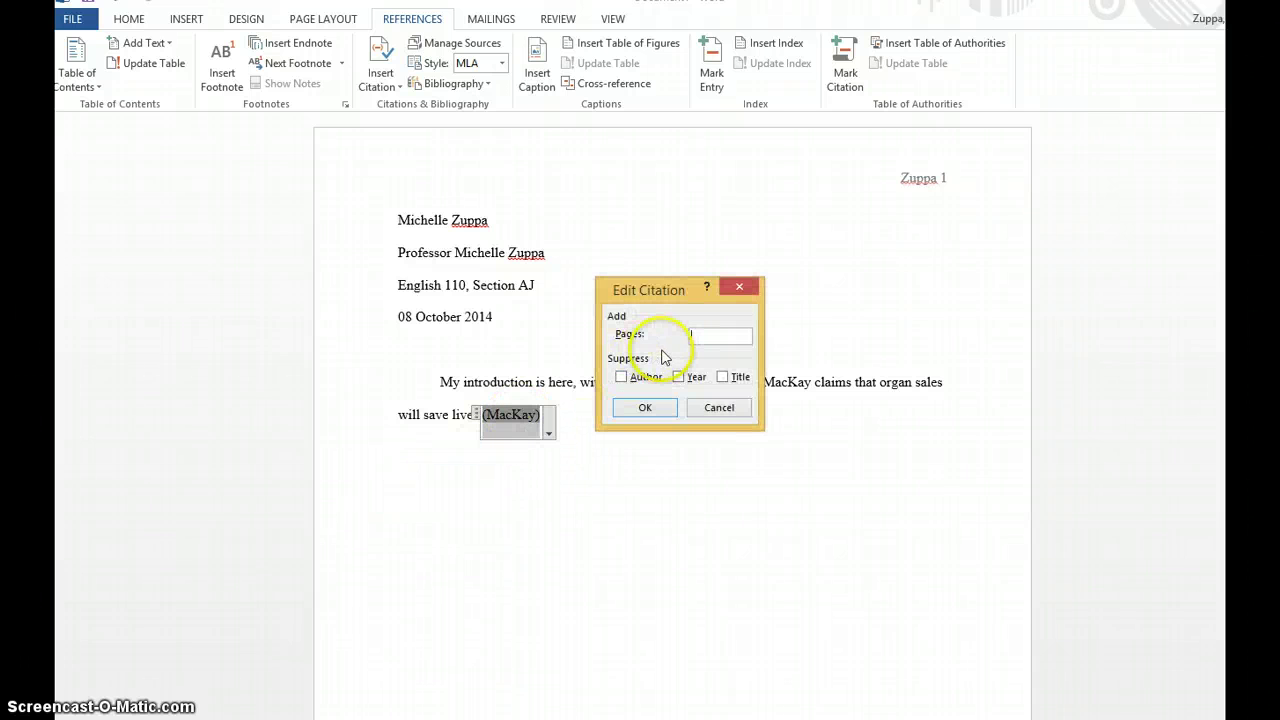
left_click(637, 406)
- Type a period right after (MacKay 119) to end the introduction's sentence
left_click(636, 430)
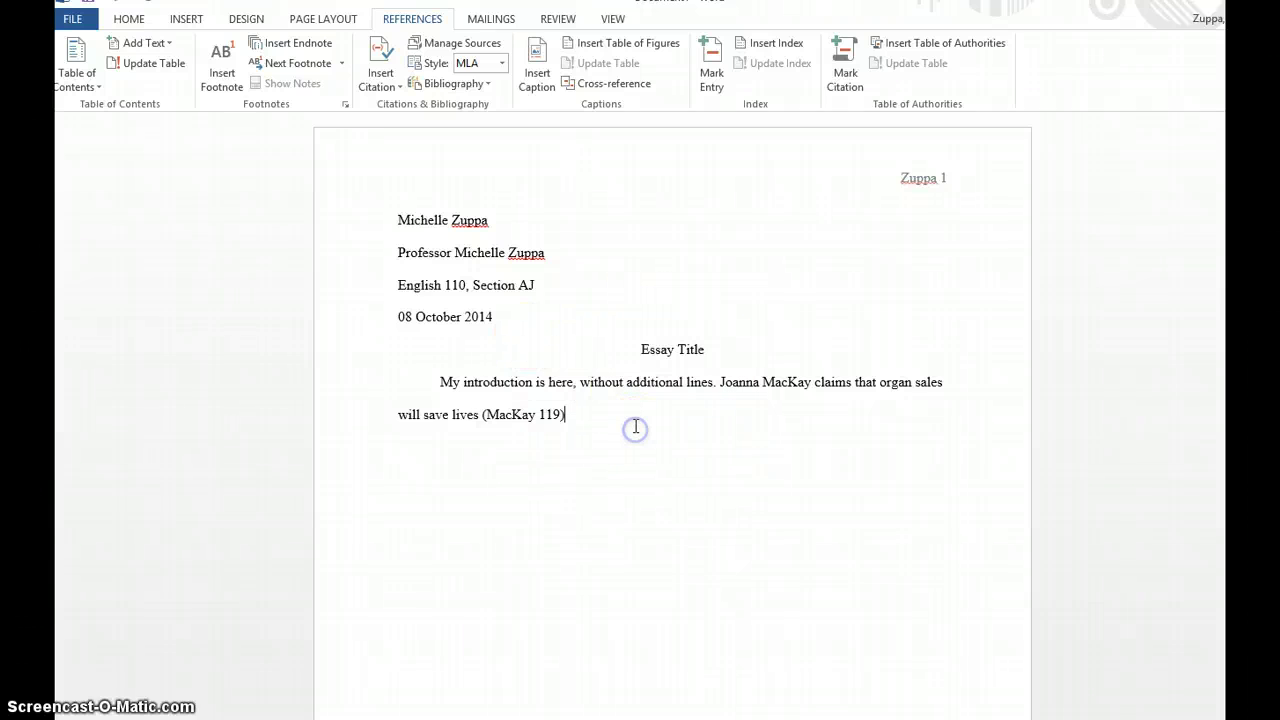
left_click(798, 383)
left_click(674, 420)
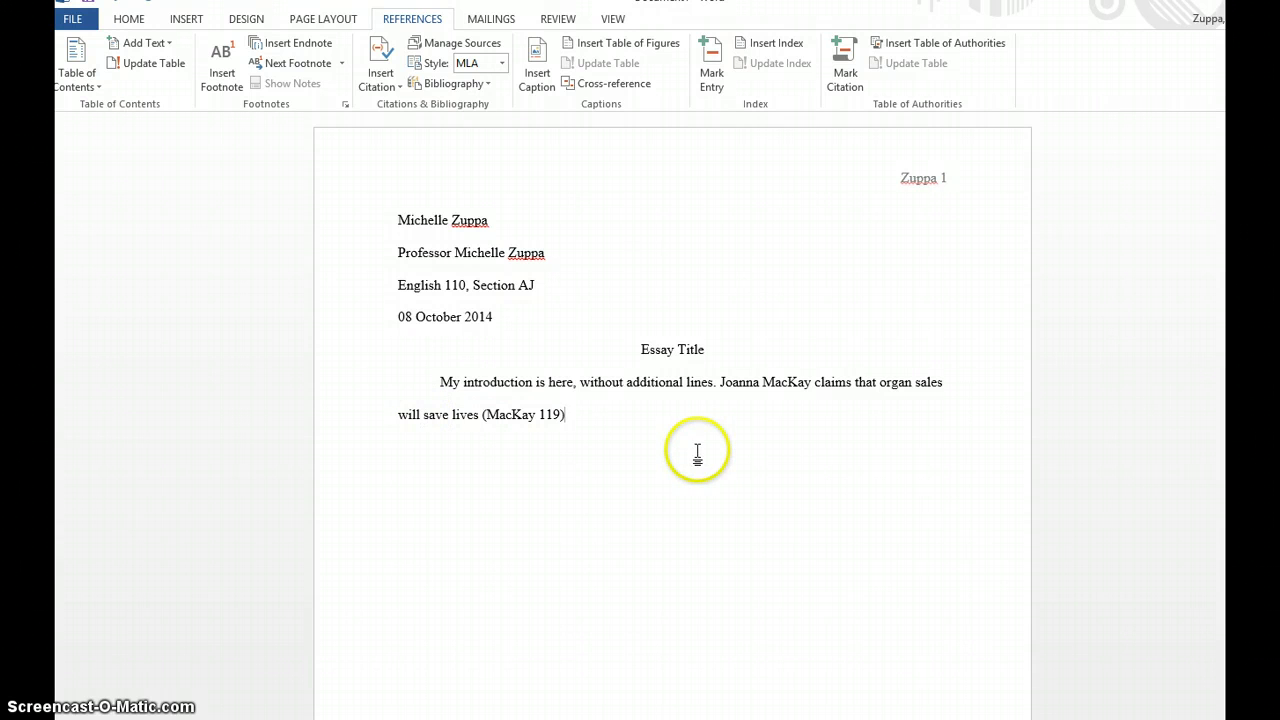
type(".")
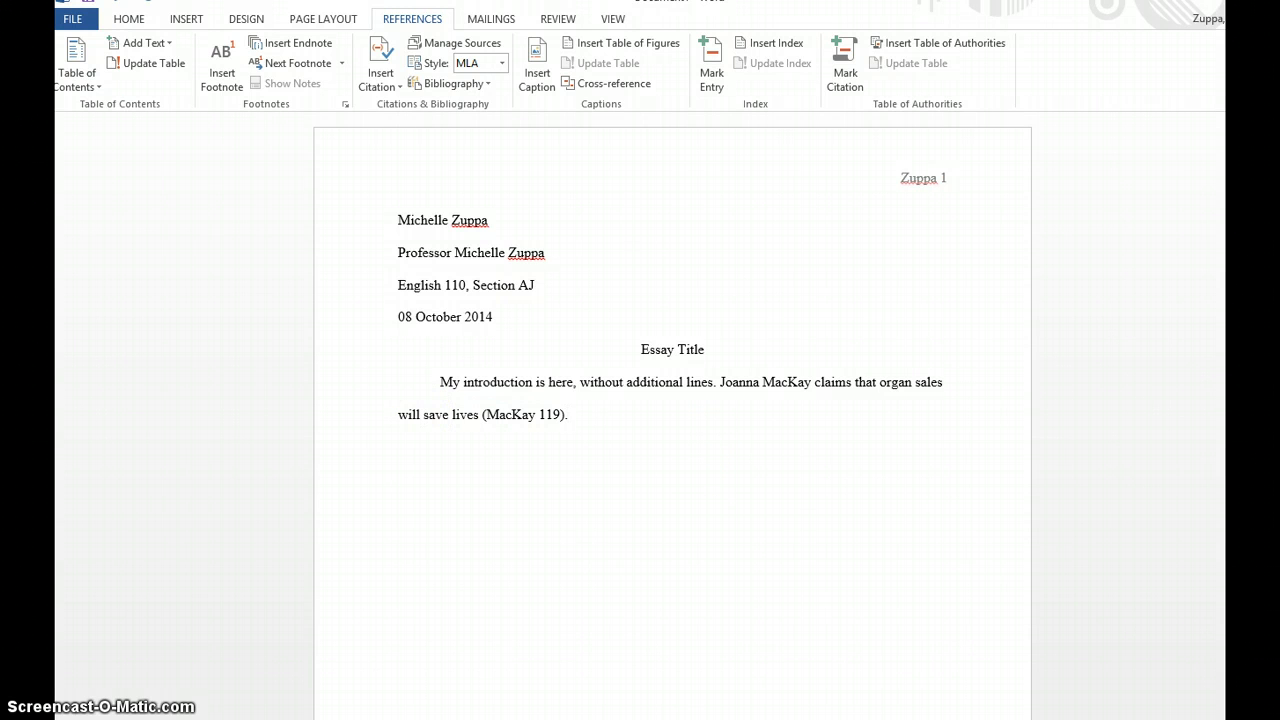
- Insert a Page break after the introduction and start typing Works Cited on the new page
scroll(700, 456, "down", 3)
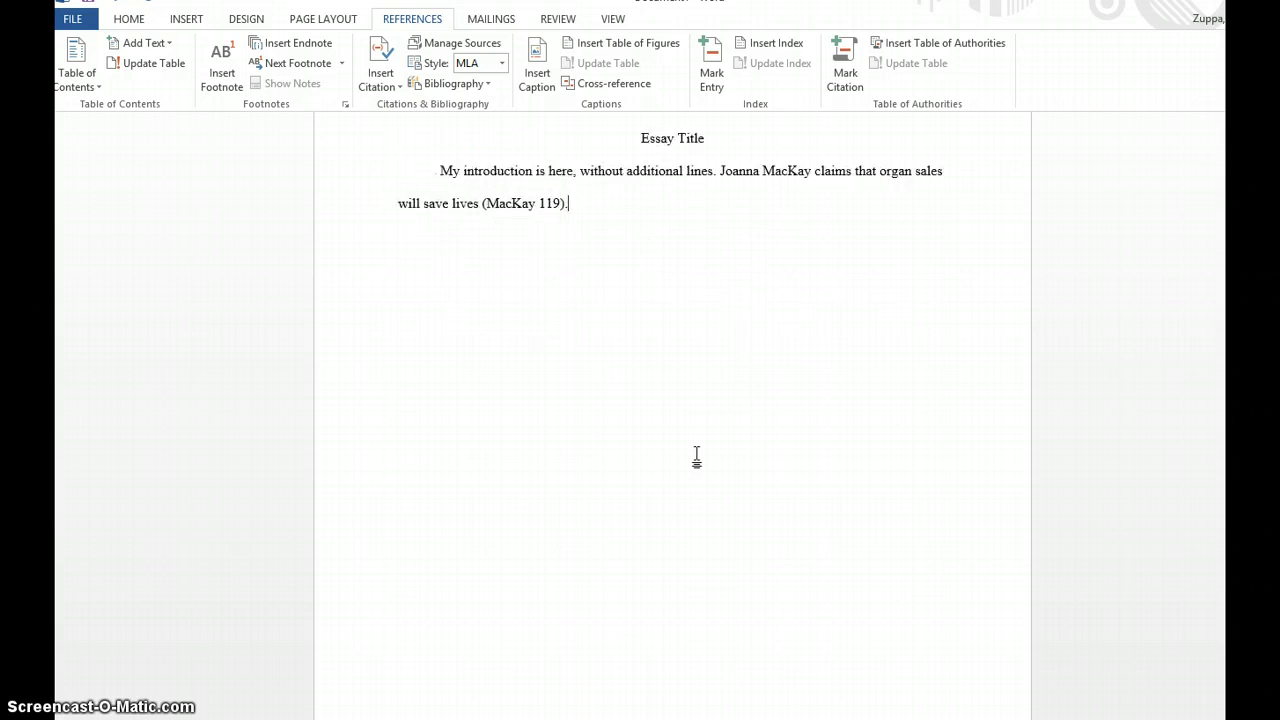
scroll(697, 457, "up", 3)
scroll(694, 456, "down", 2)
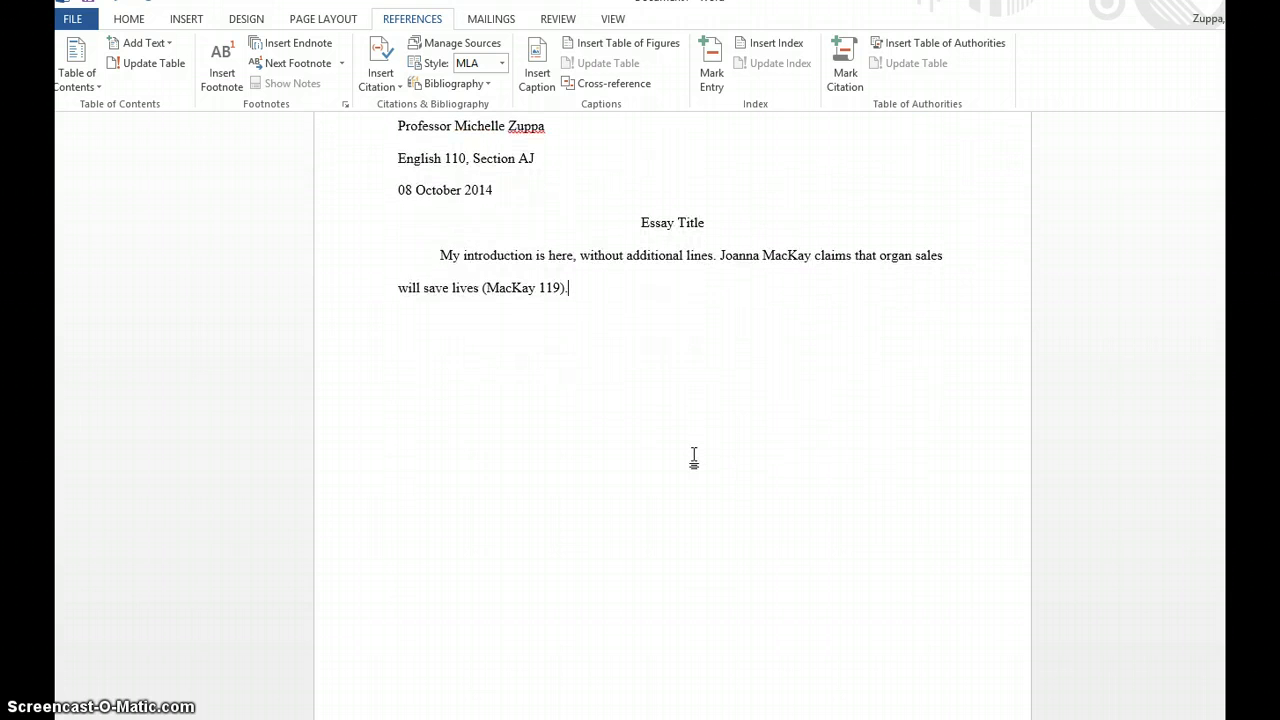
scroll(694, 456, "up", 1)
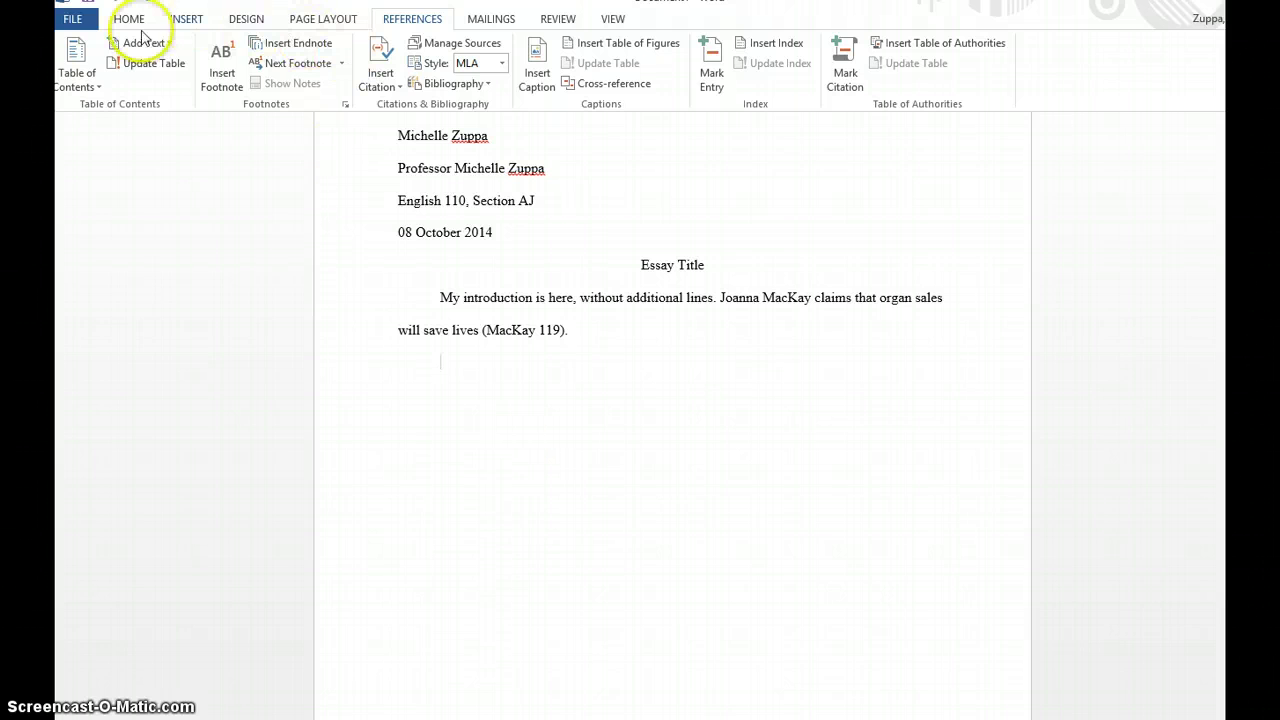
left_click(318, 12)
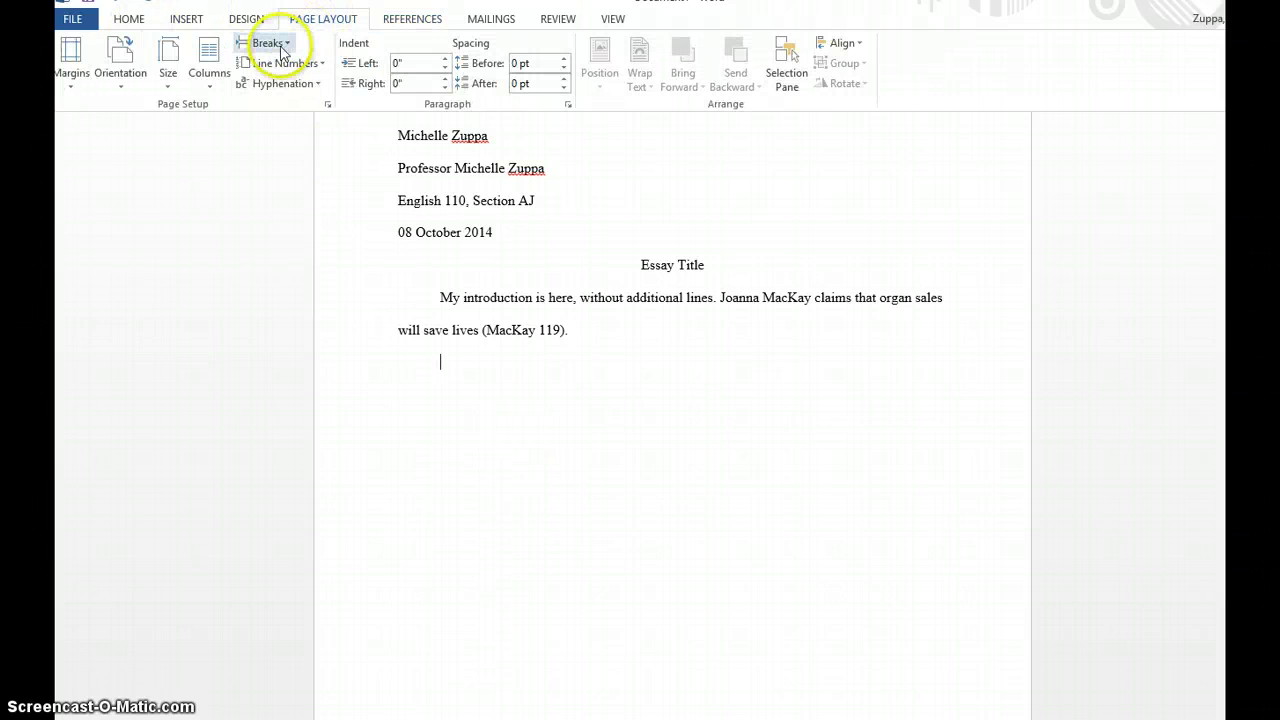
left_click(285, 44)
left_click(302, 90)
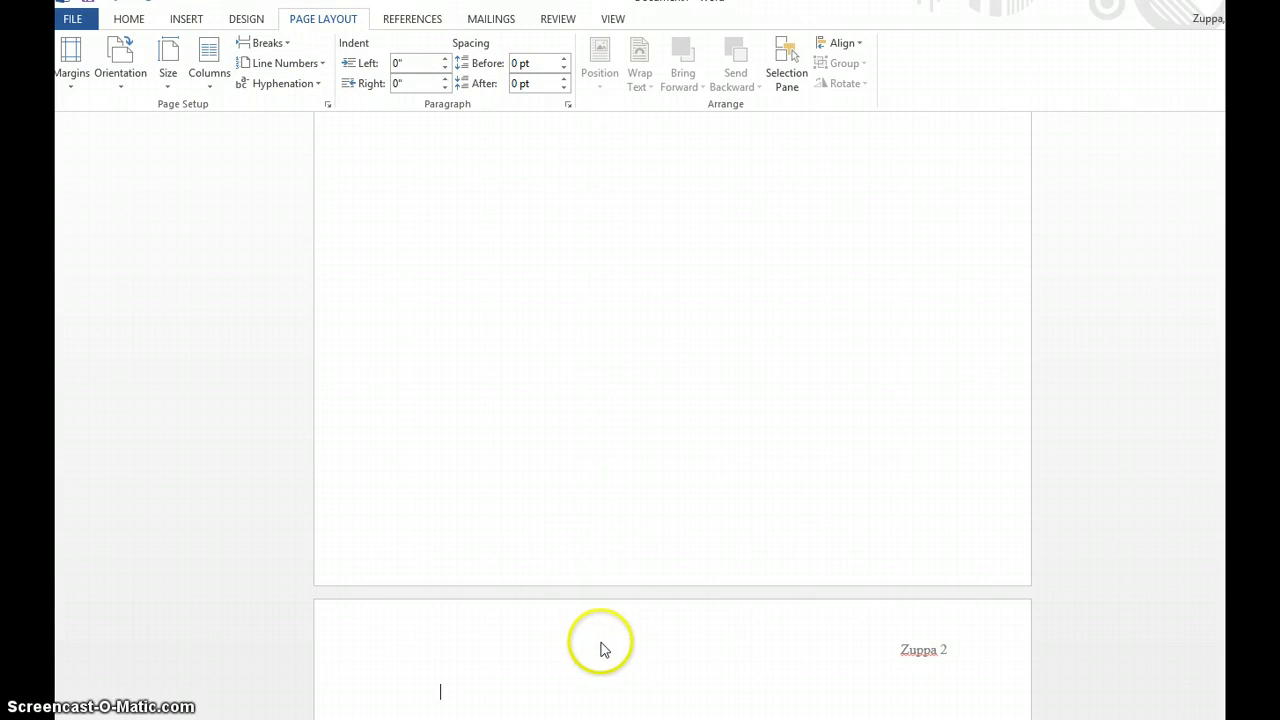
type("Works Cited")
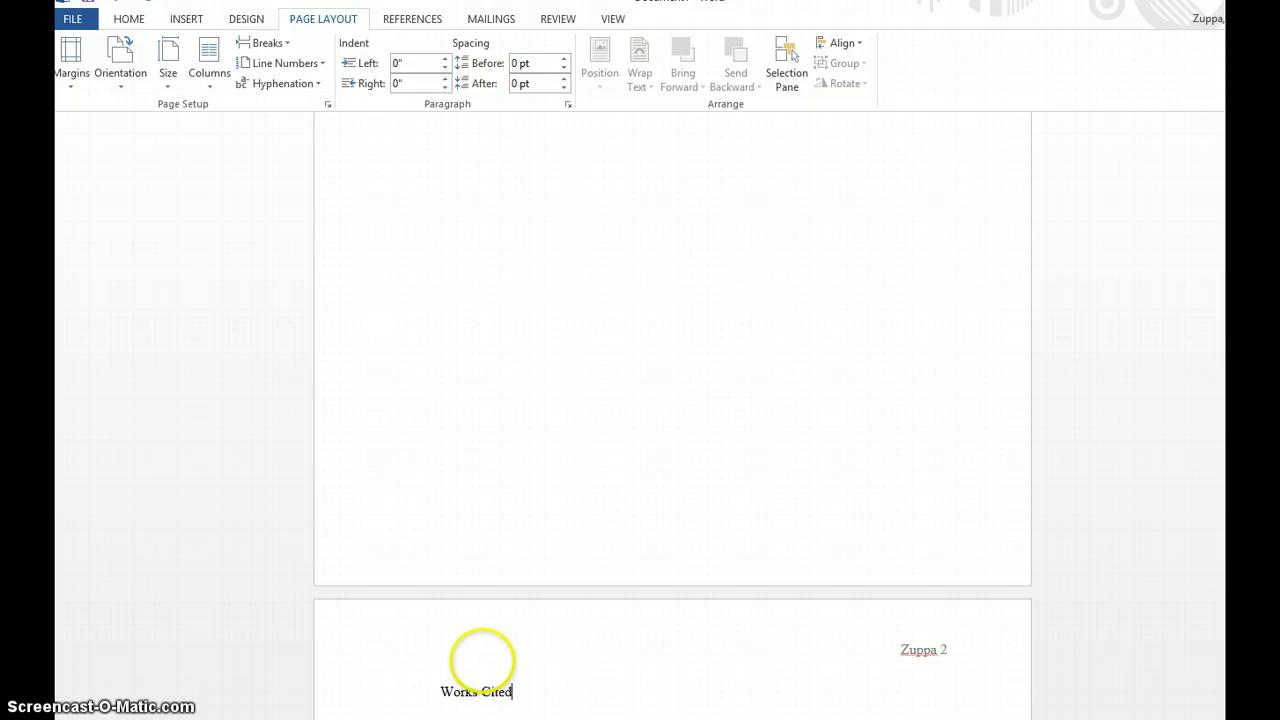
- Center the Works Cited heading and set its Special indentation to (none)
left_click(129, 19)
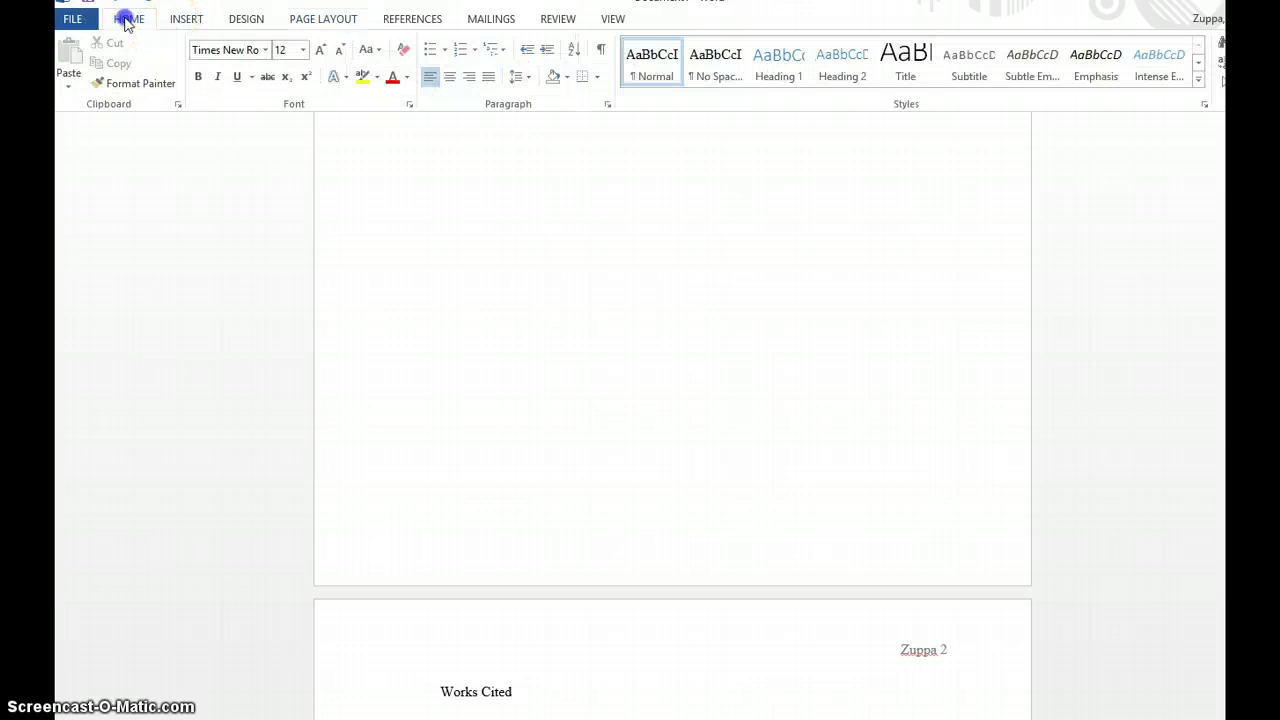
left_click(449, 76)
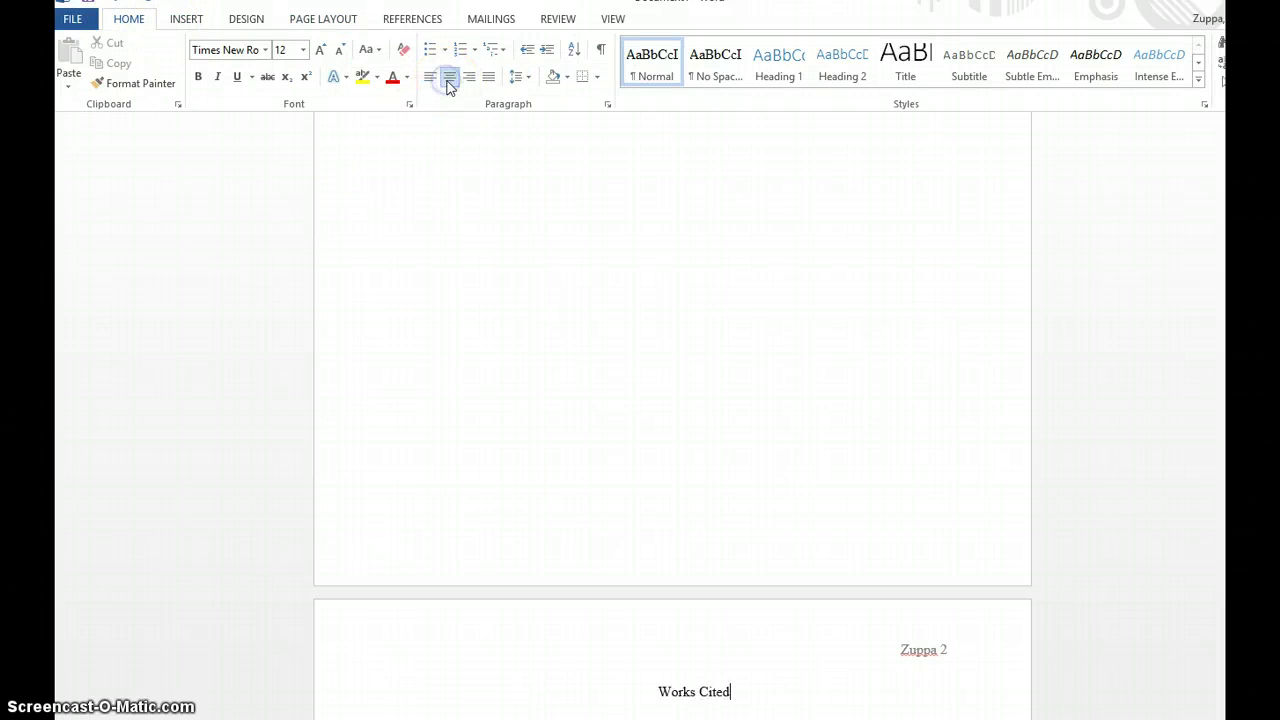
left_click(607, 104)
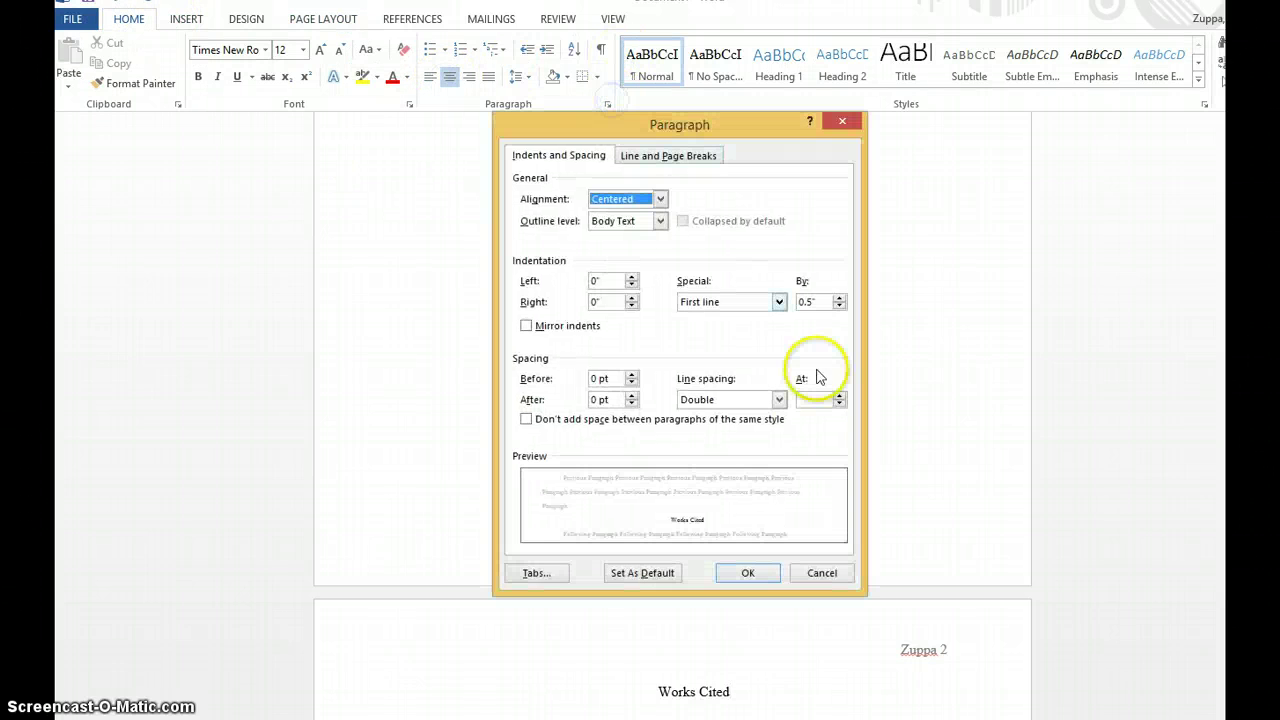
left_click(778, 302)
left_click(765, 315)
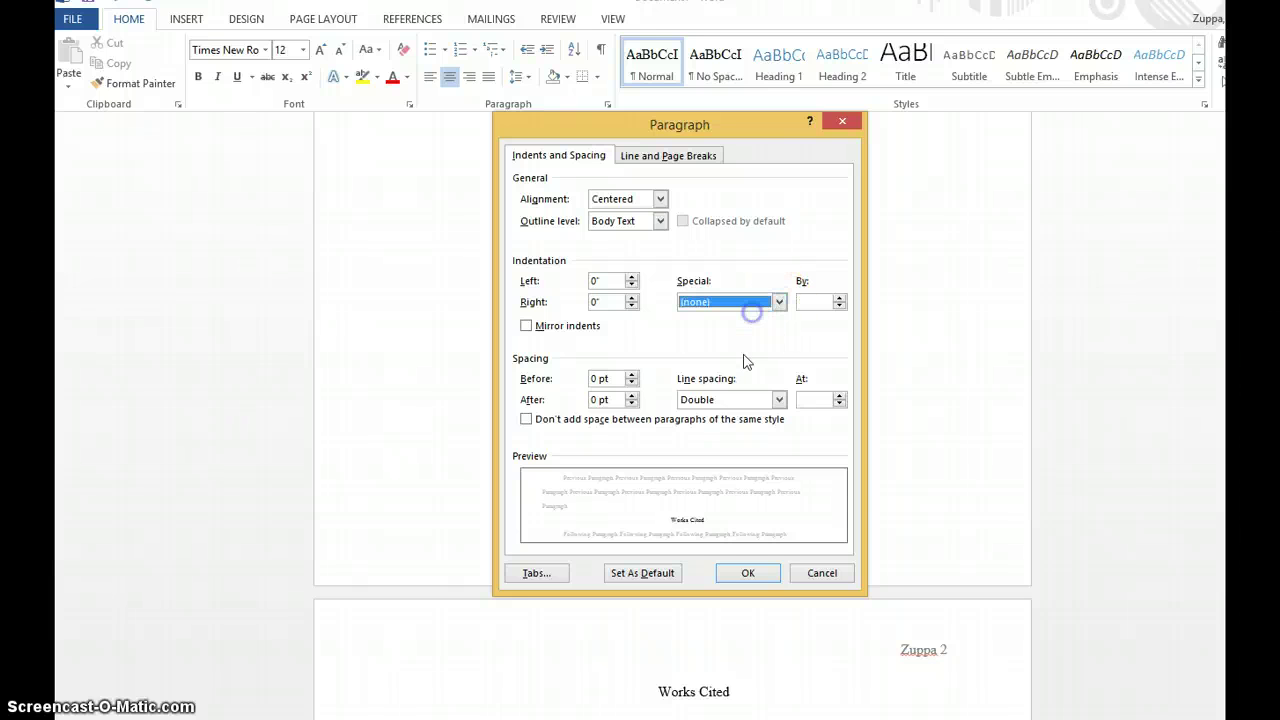
left_click(762, 580)
- Place the caret at the end of the Works Cited heading
scroll(760, 550, "down", 4)
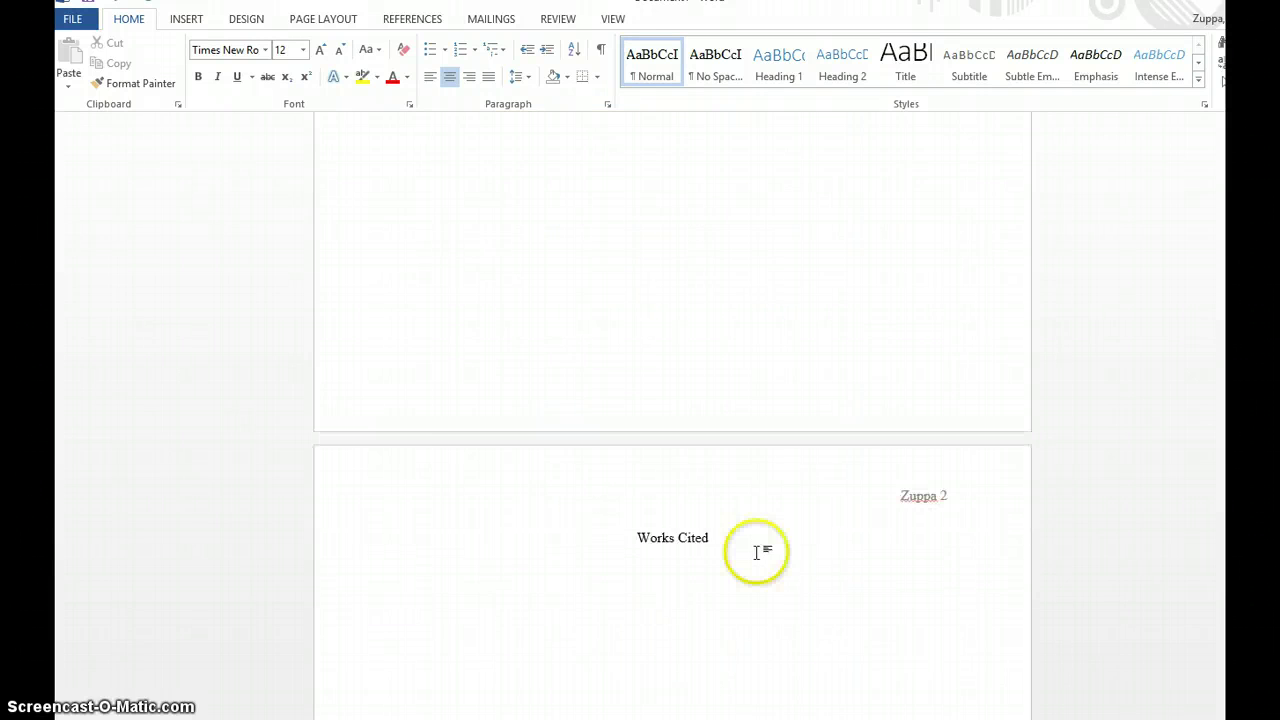
scroll(751, 545, "down", 2)
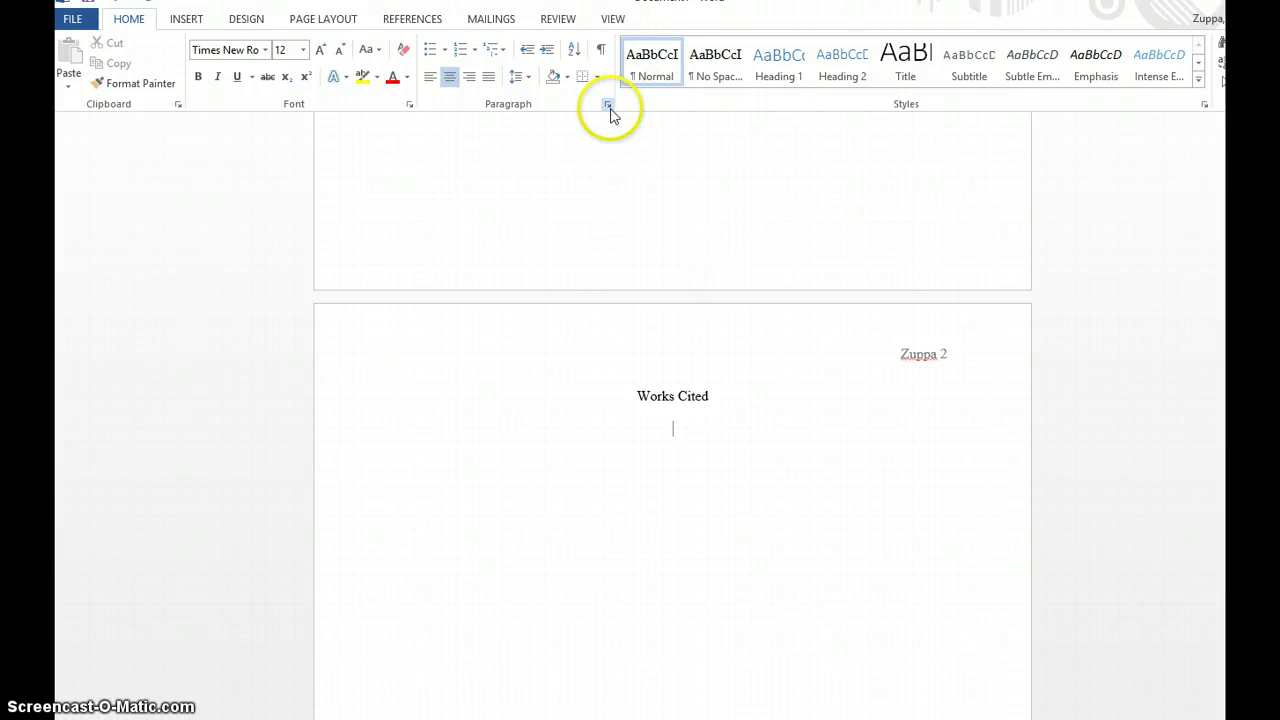
left_click(648, 394)
left_click(747, 391)
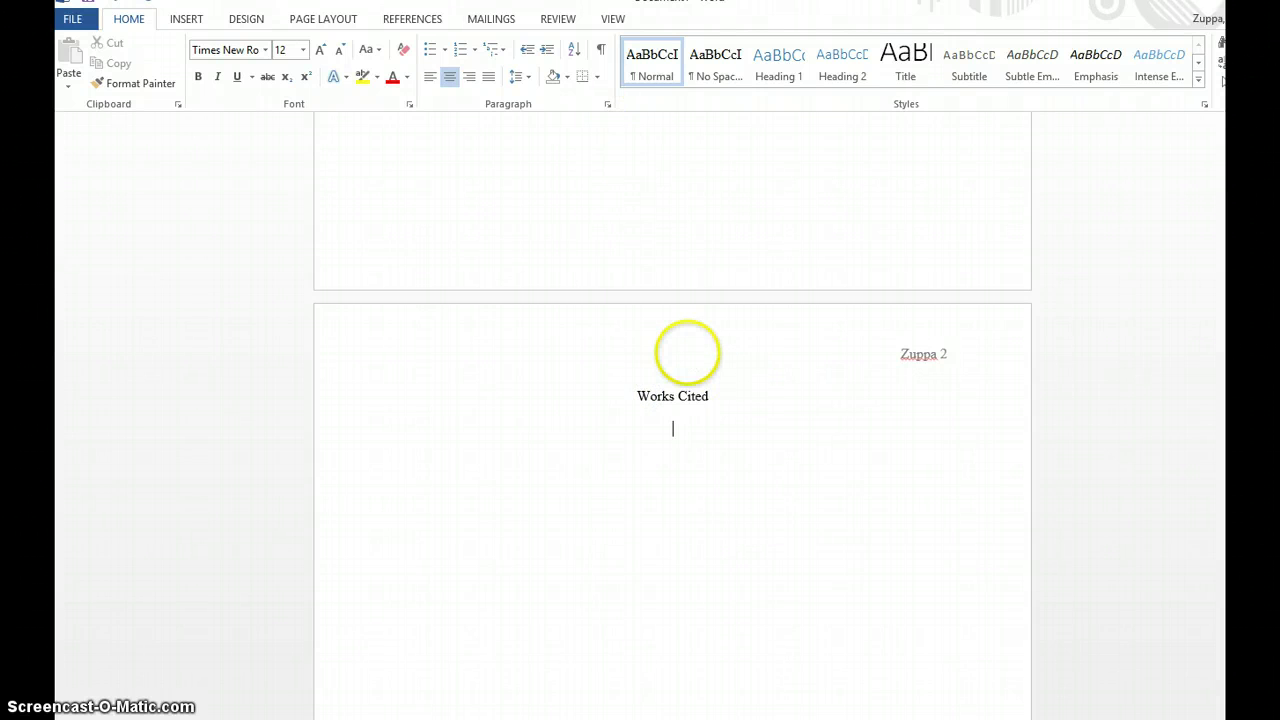
- Insert the MacKay citation on the Works Cited page, then delete it again
left_click(420, 20)
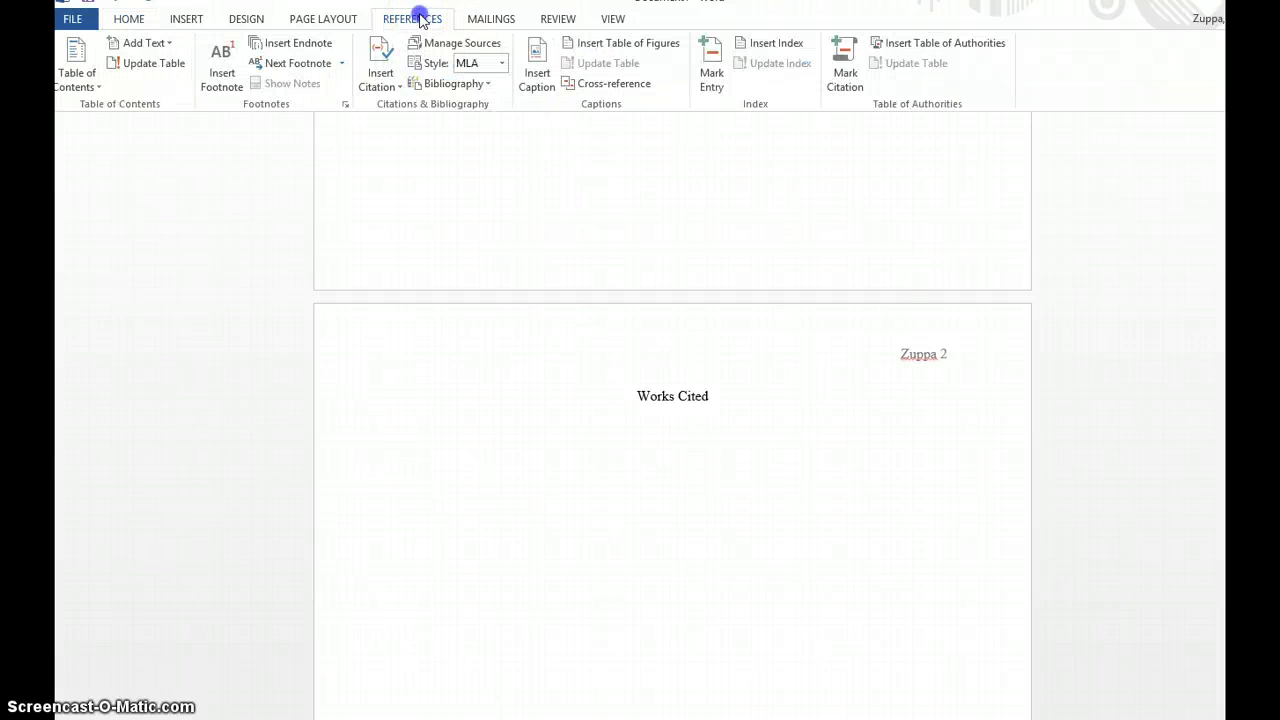
left_click(378, 80)
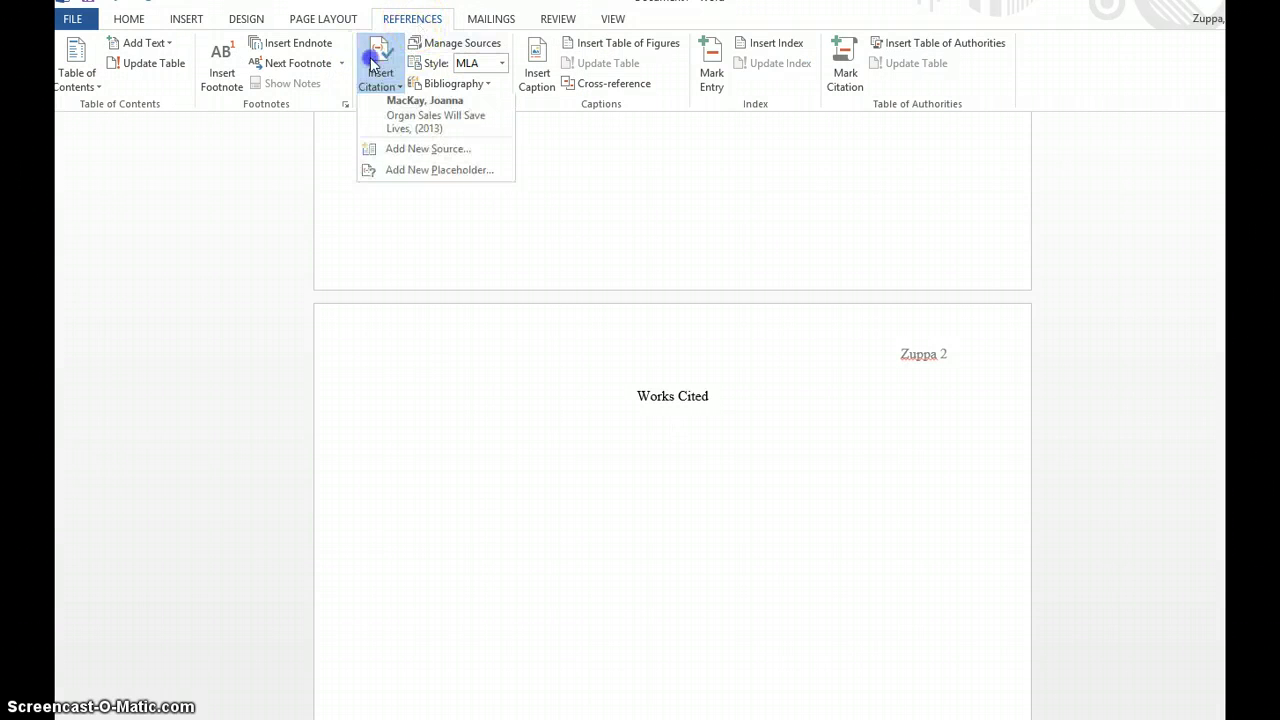
left_click(392, 137)
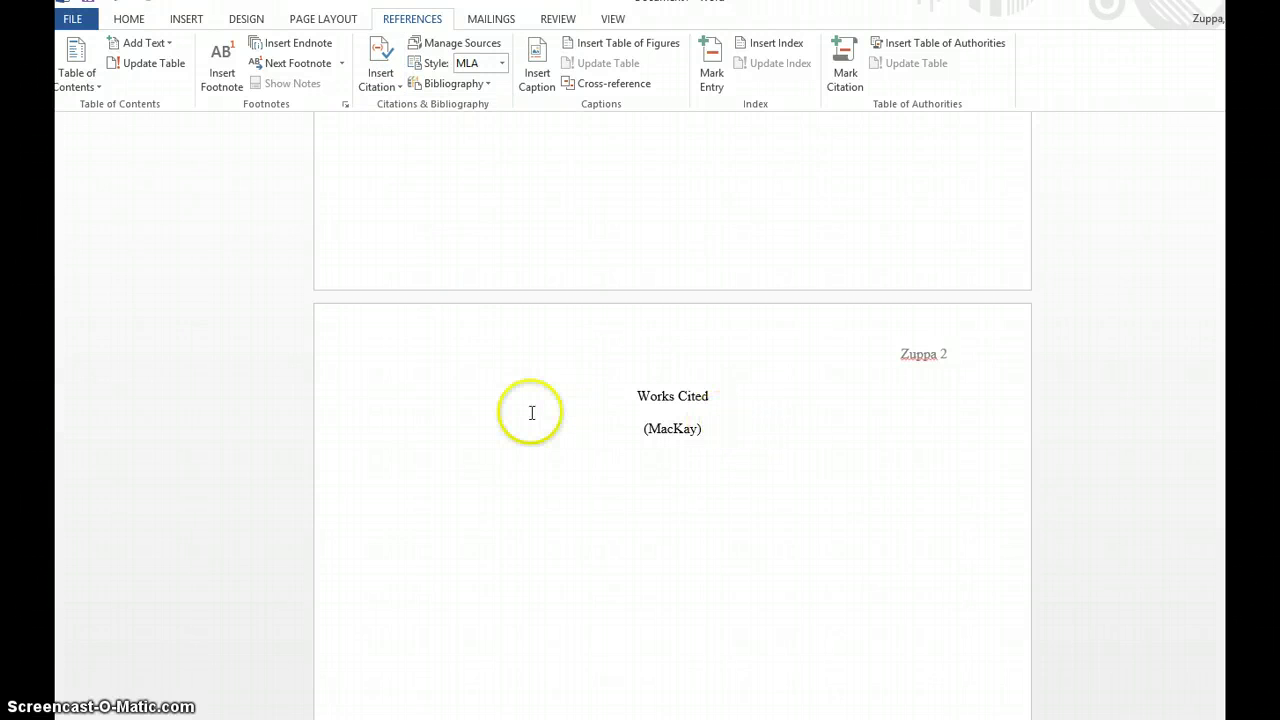
key("BackSpace")
key("BackSpace")
- Insert the built-in Works Cited bibliography, deleting its duplicate heading and the blank line above the entry
left_click(480, 86)
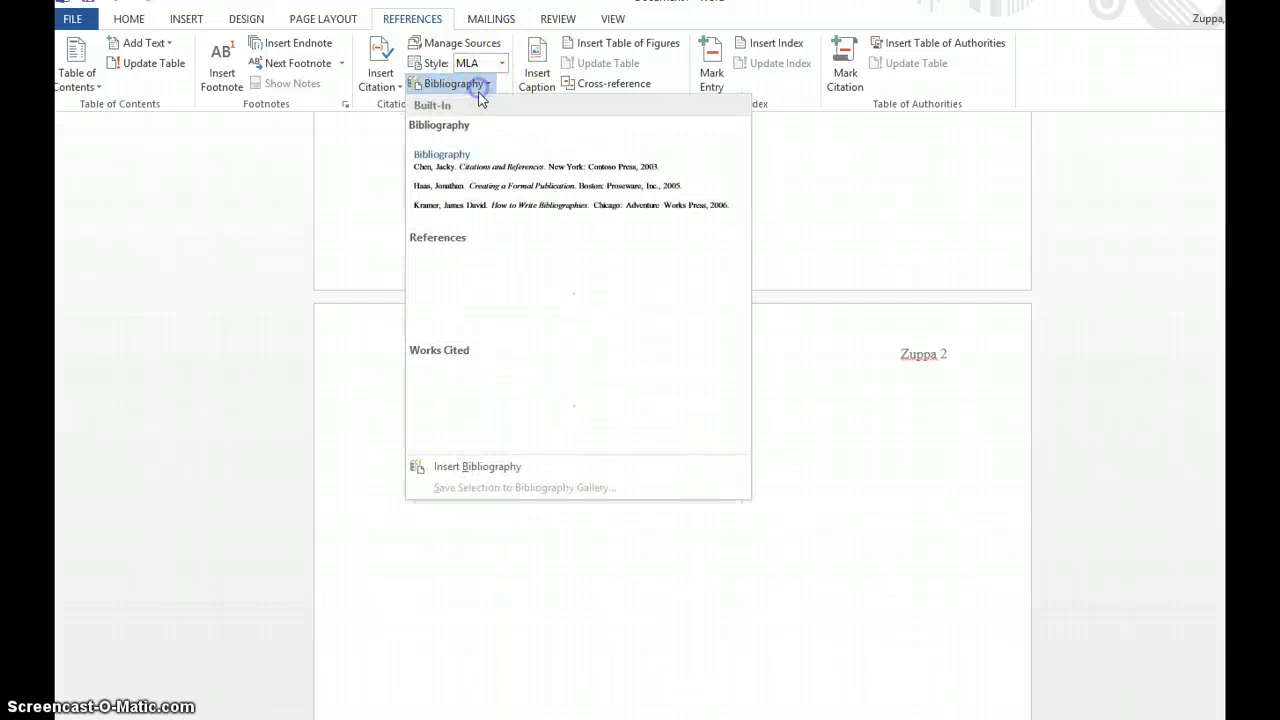
left_click(491, 408)
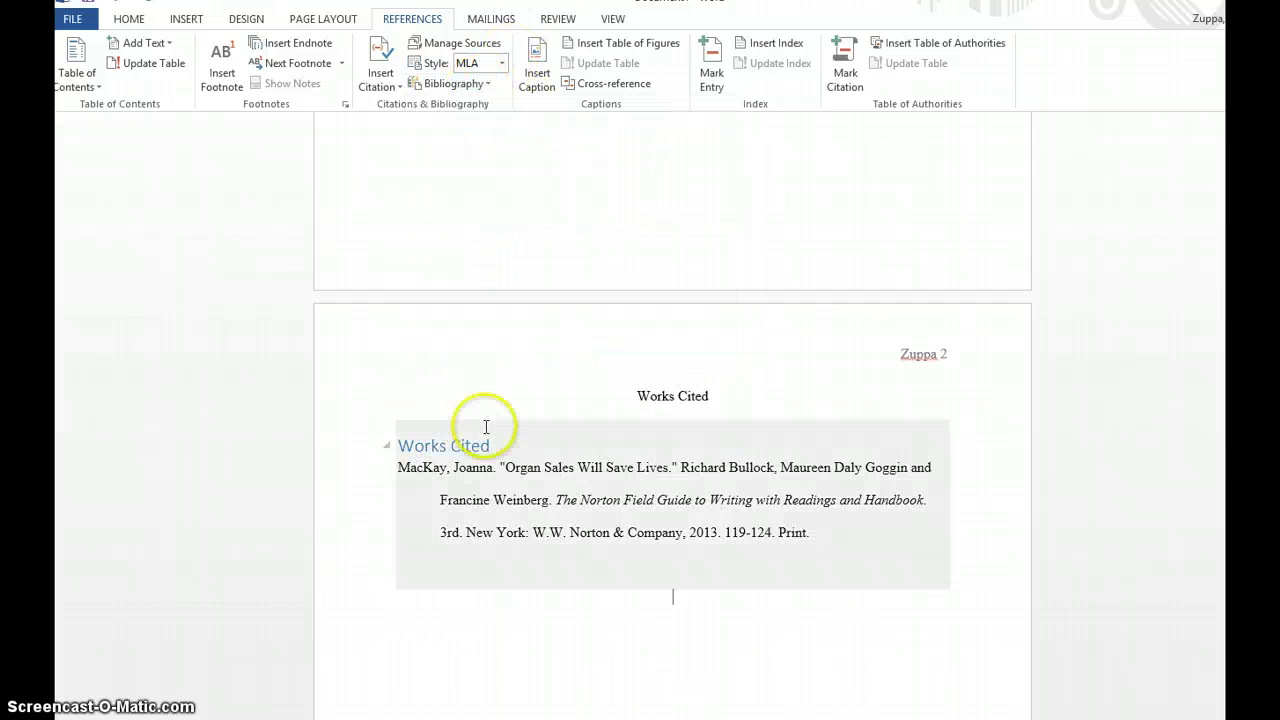
left_click_drag(500, 449, 383, 452)
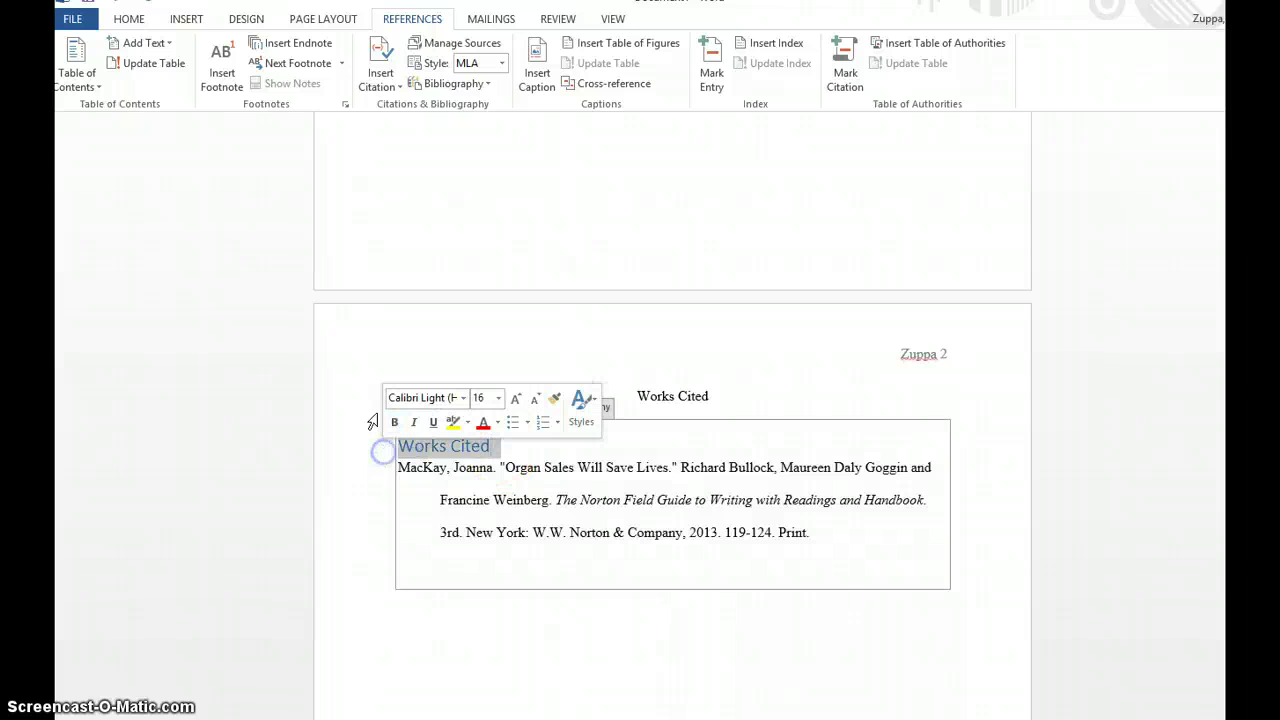
key("BackSpace")
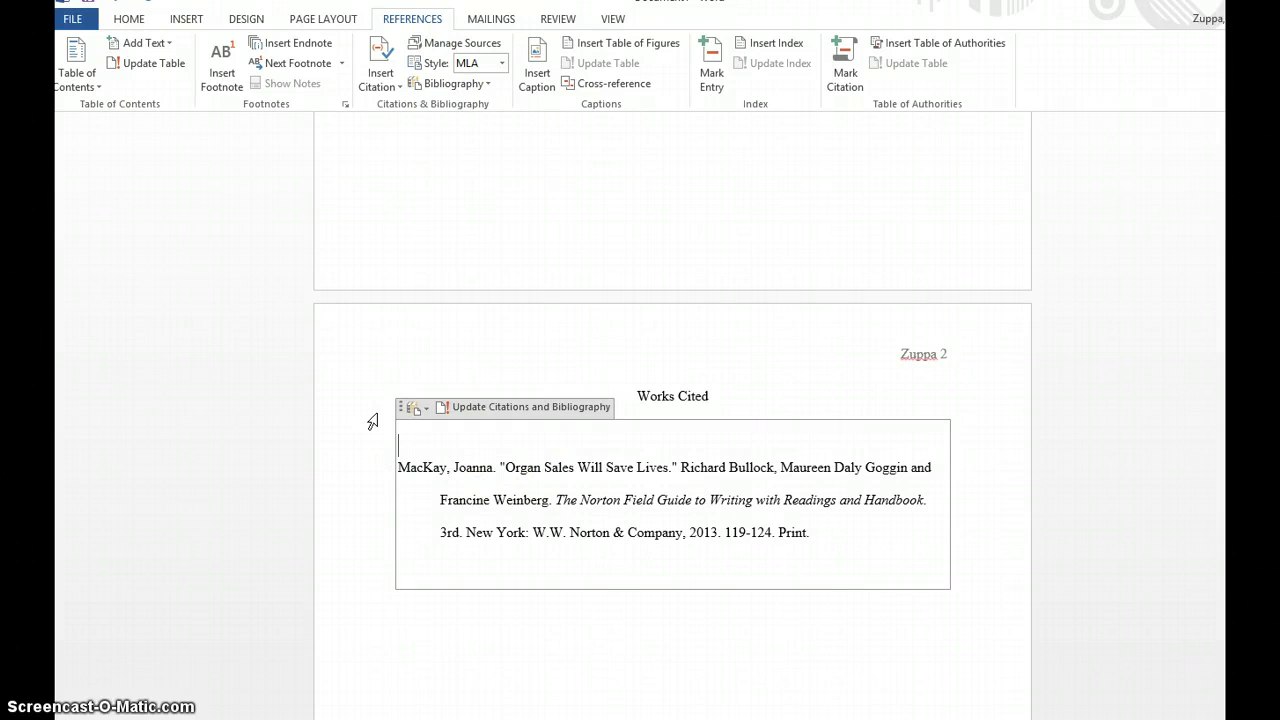
key("Down")
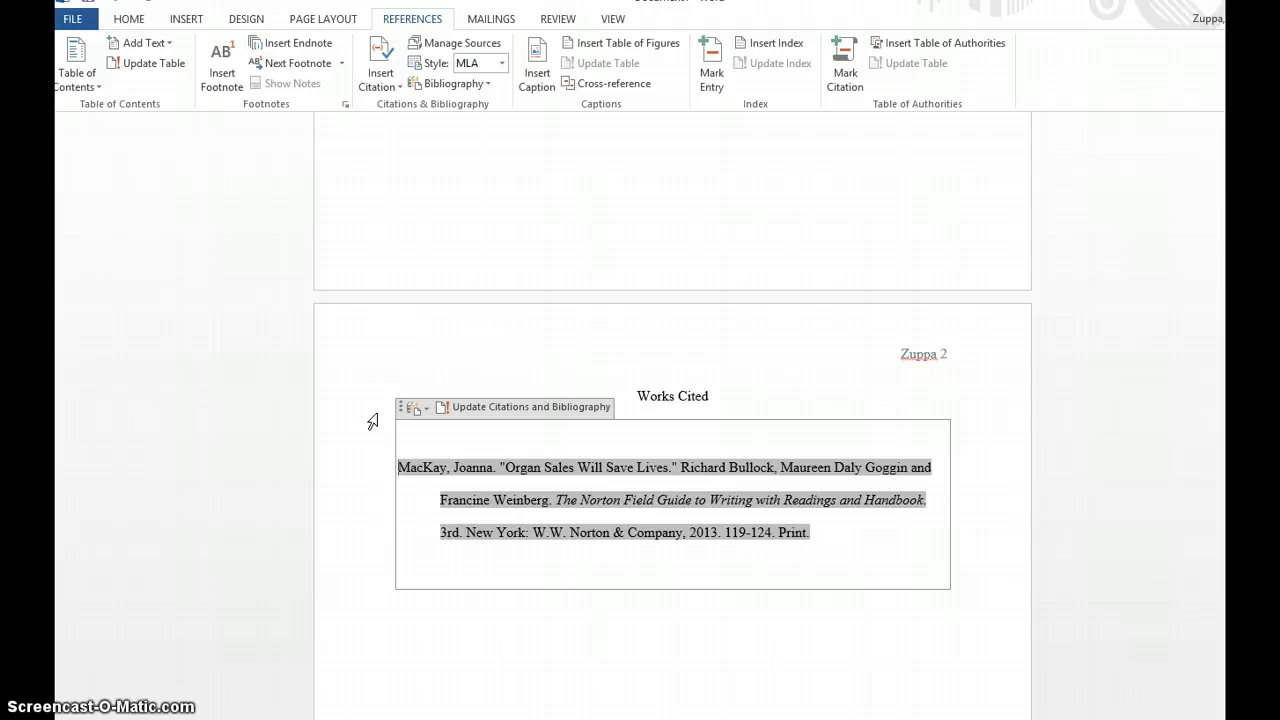
key("BackSpace")
key("ctrl+z")
left_click(449, 435)
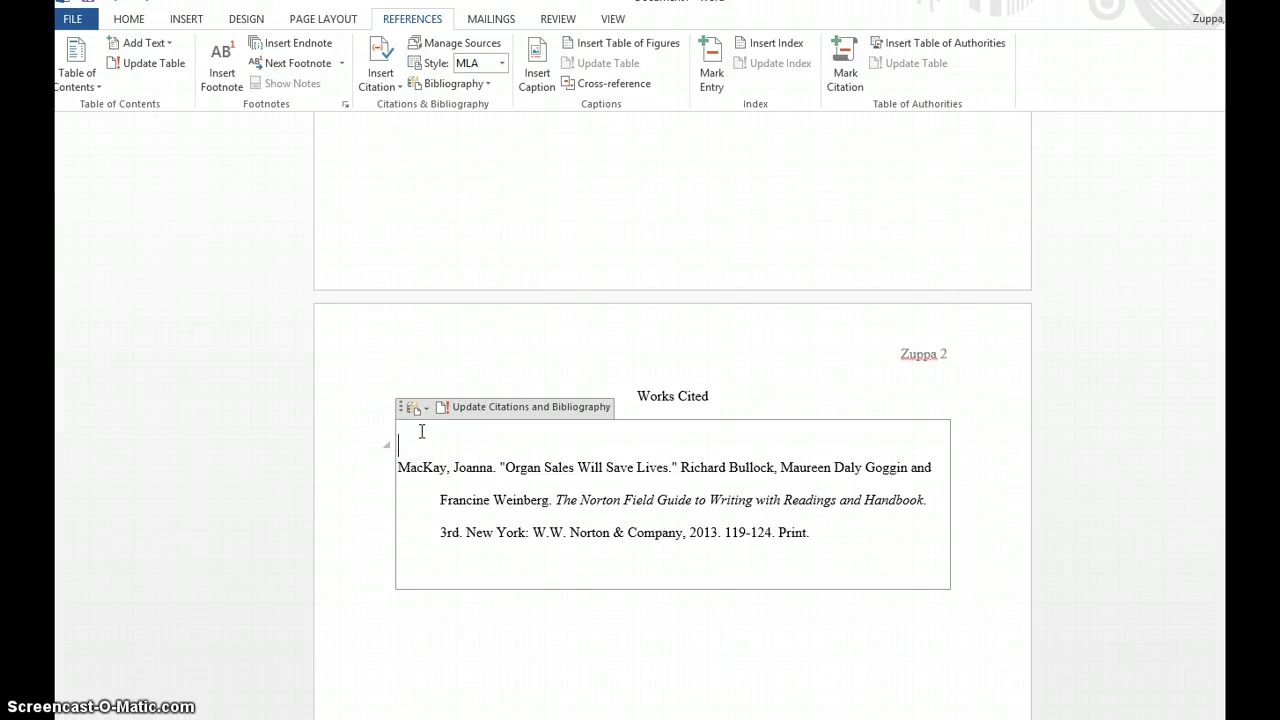
key("BackSpace")
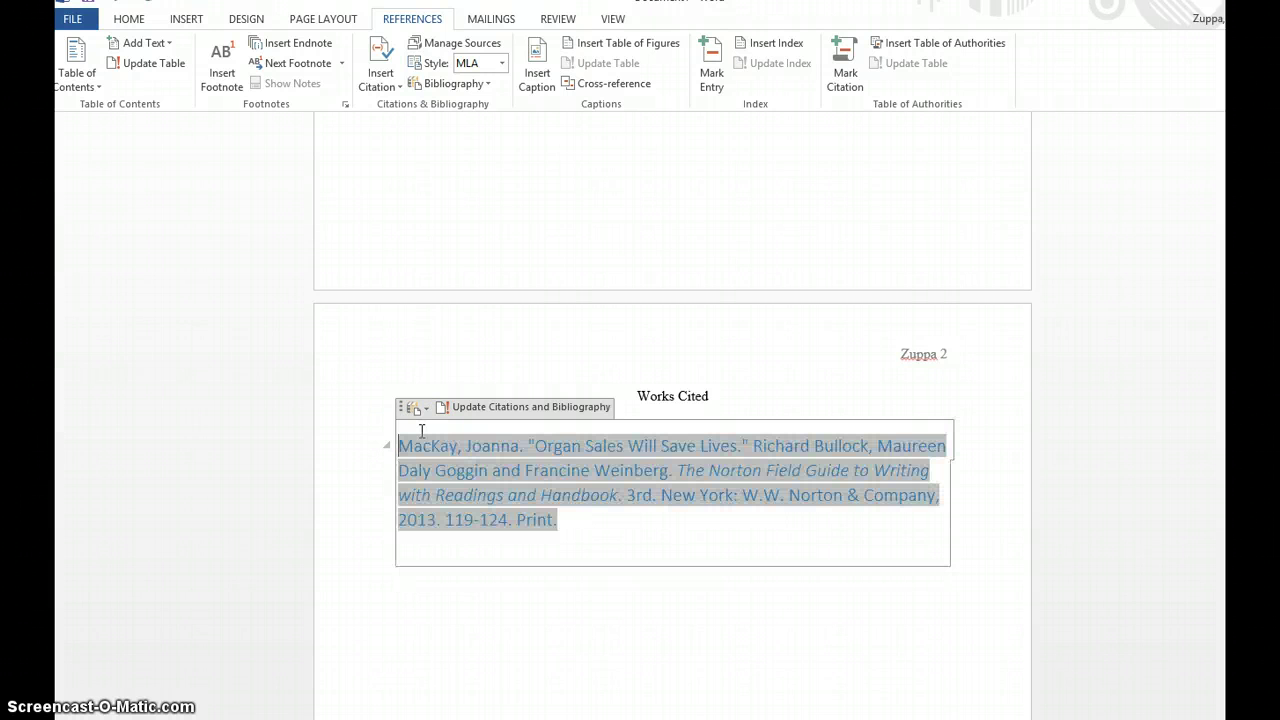
left_click(129, 19)
- Apply the Normal style to the MacKay bibliography entry
left_click(685, 88)
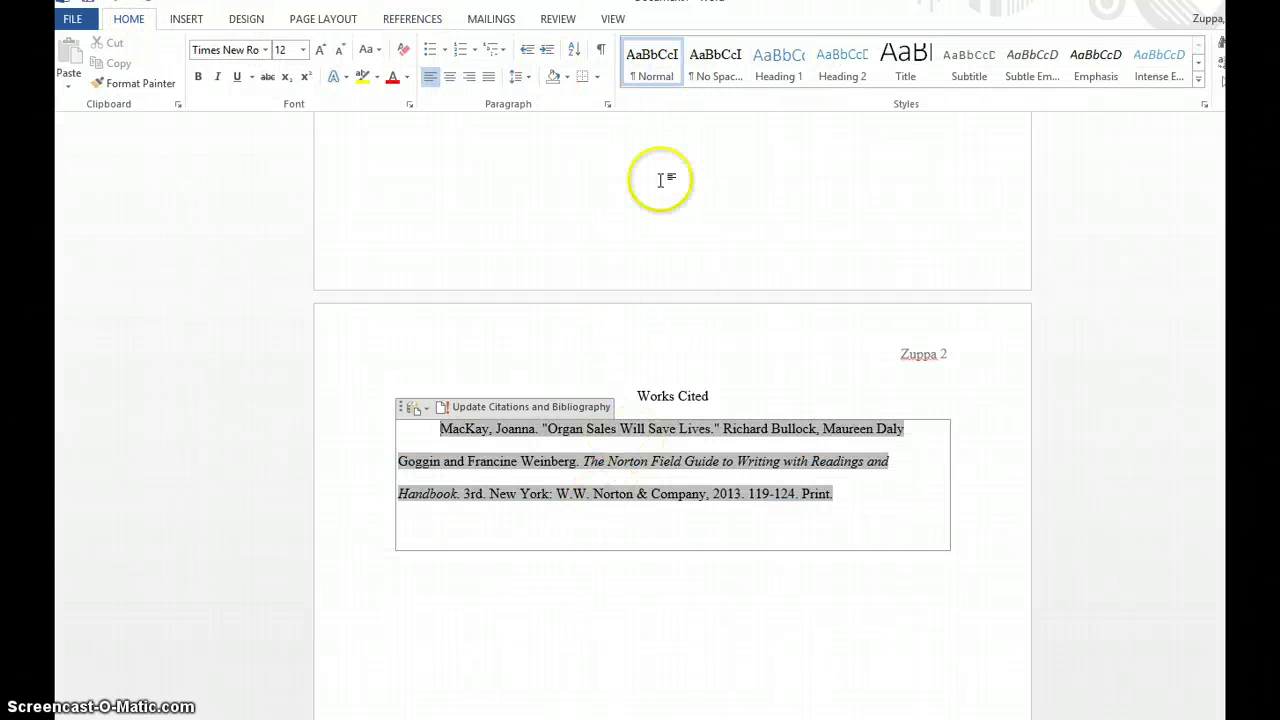
left_click(605, 110)
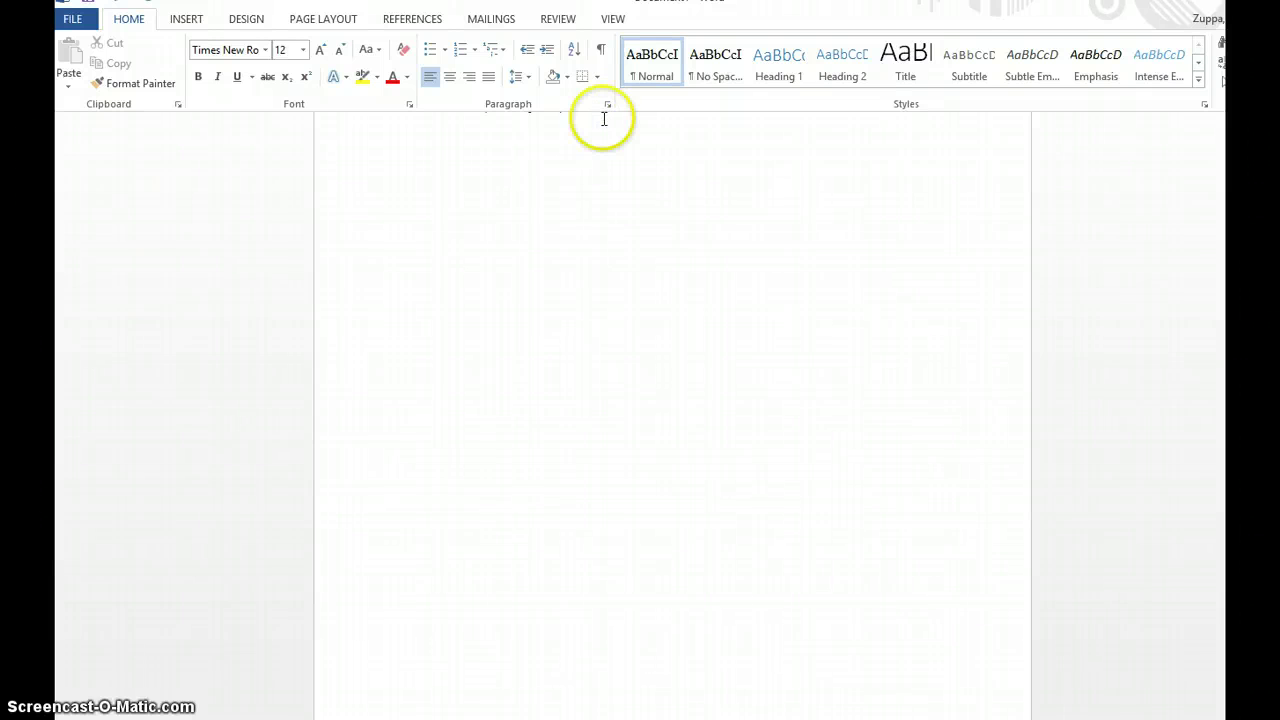
scroll(603, 258, "down", 5)
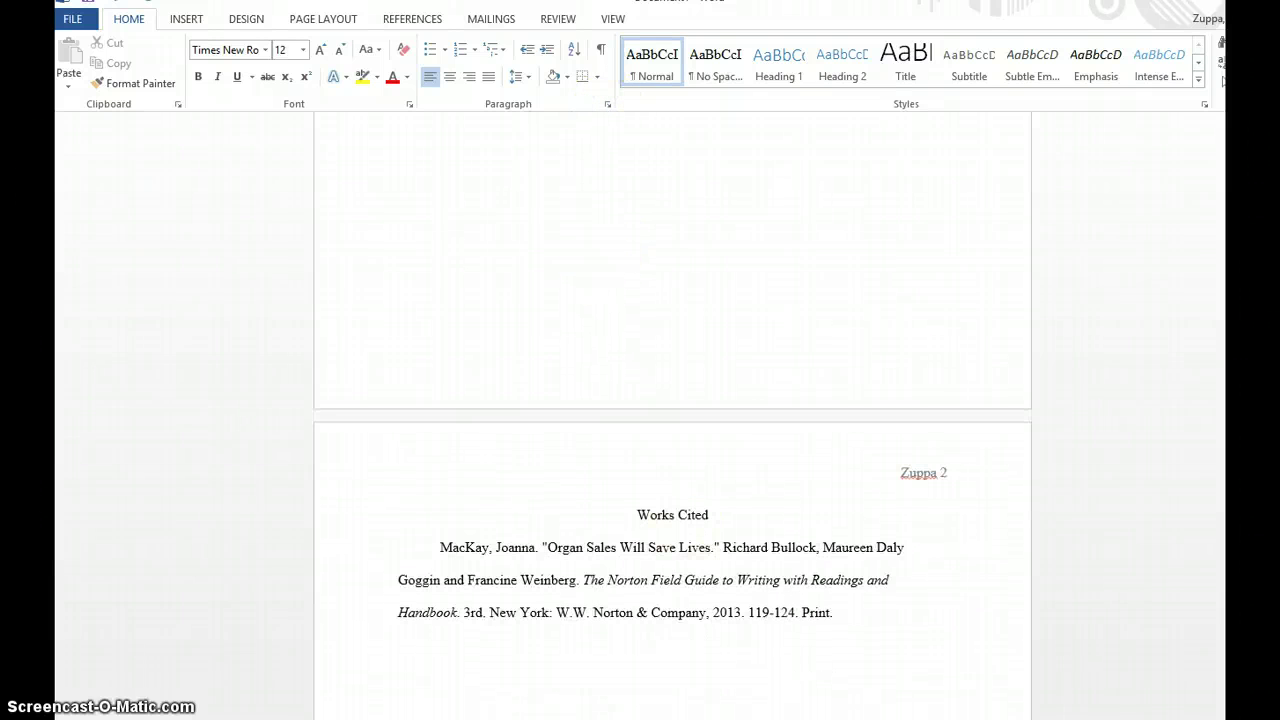
- Give the MacKay entry a 0.5" hanging indent in the Paragraph settings
left_click(414, 556)
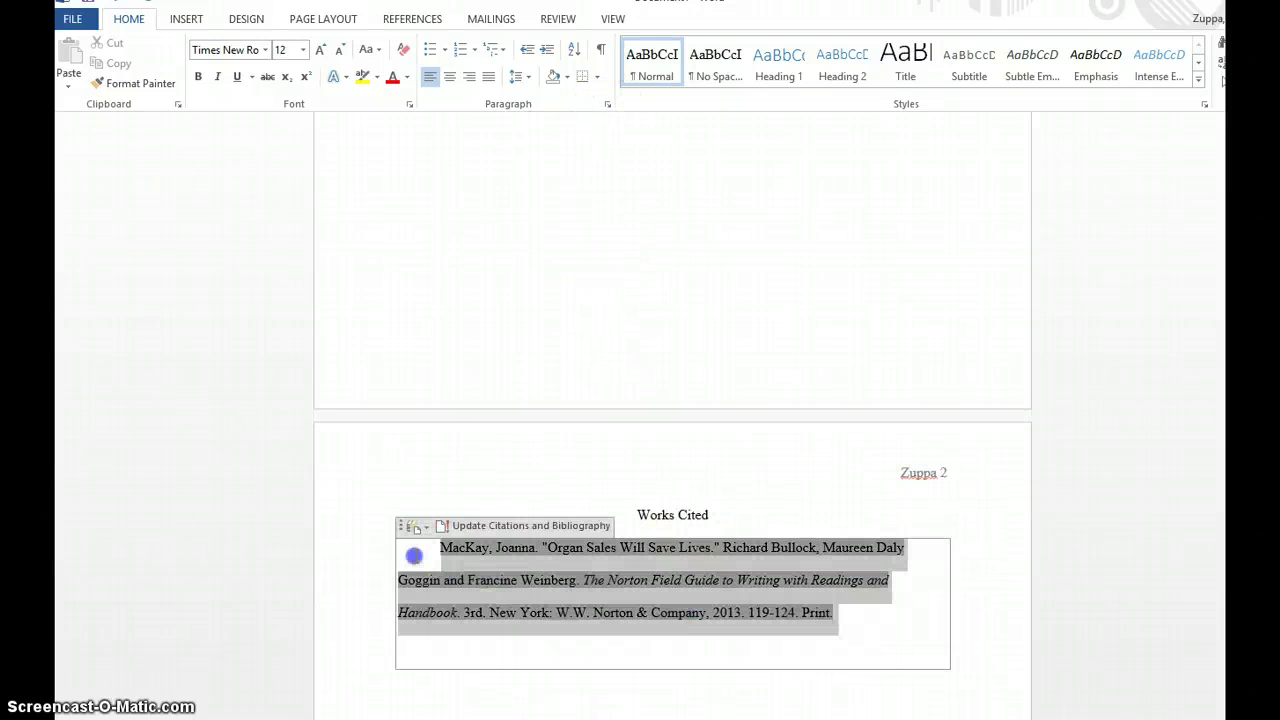
left_click(607, 104)
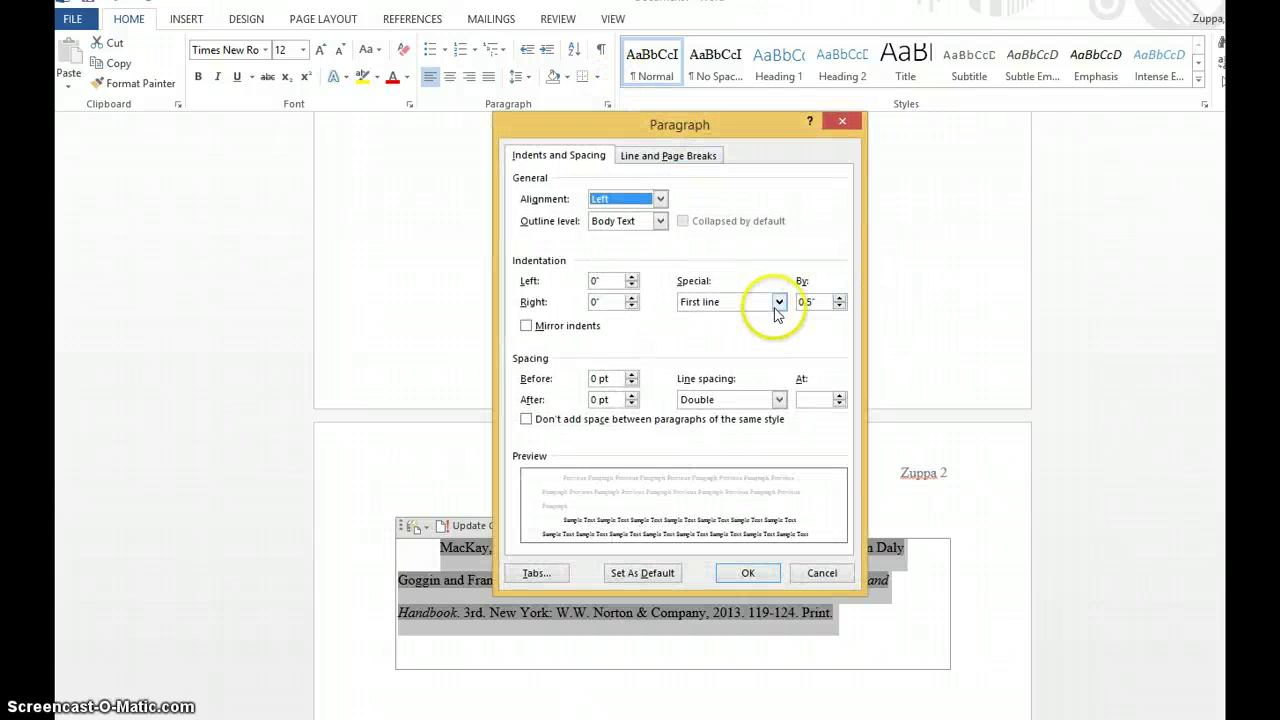
left_click(778, 301)
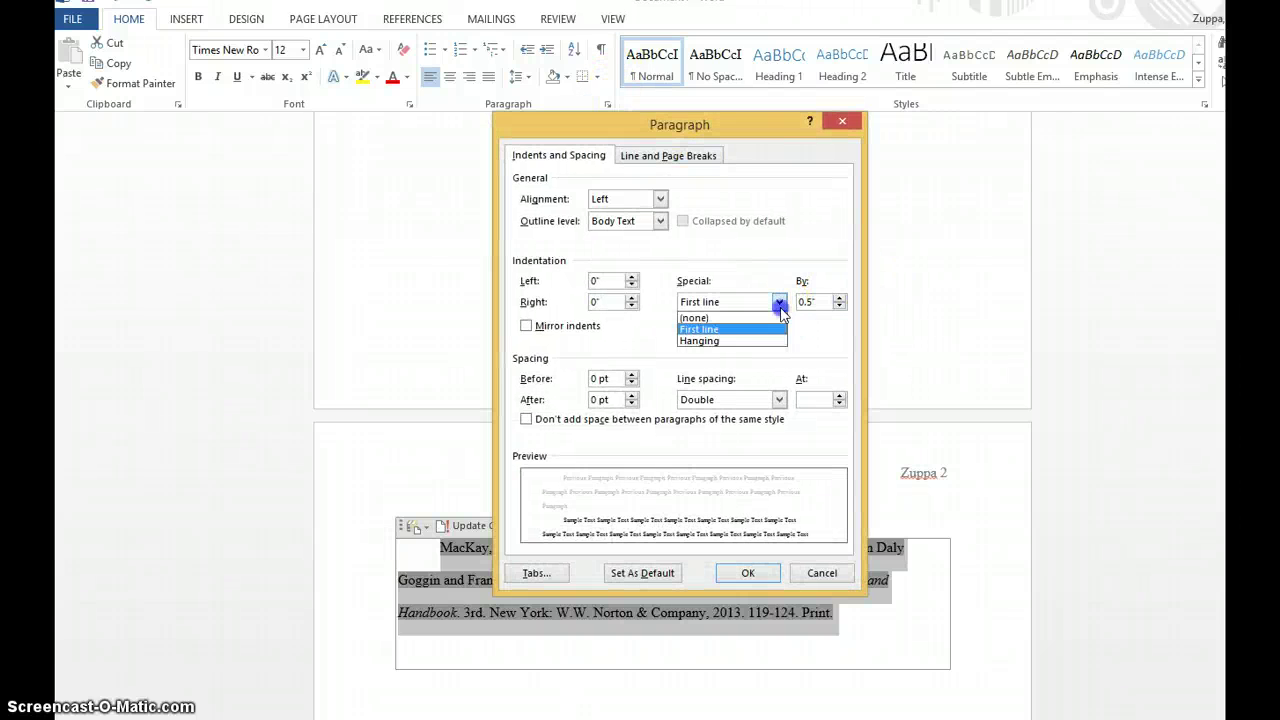
left_click(743, 341)
left_click(748, 573)
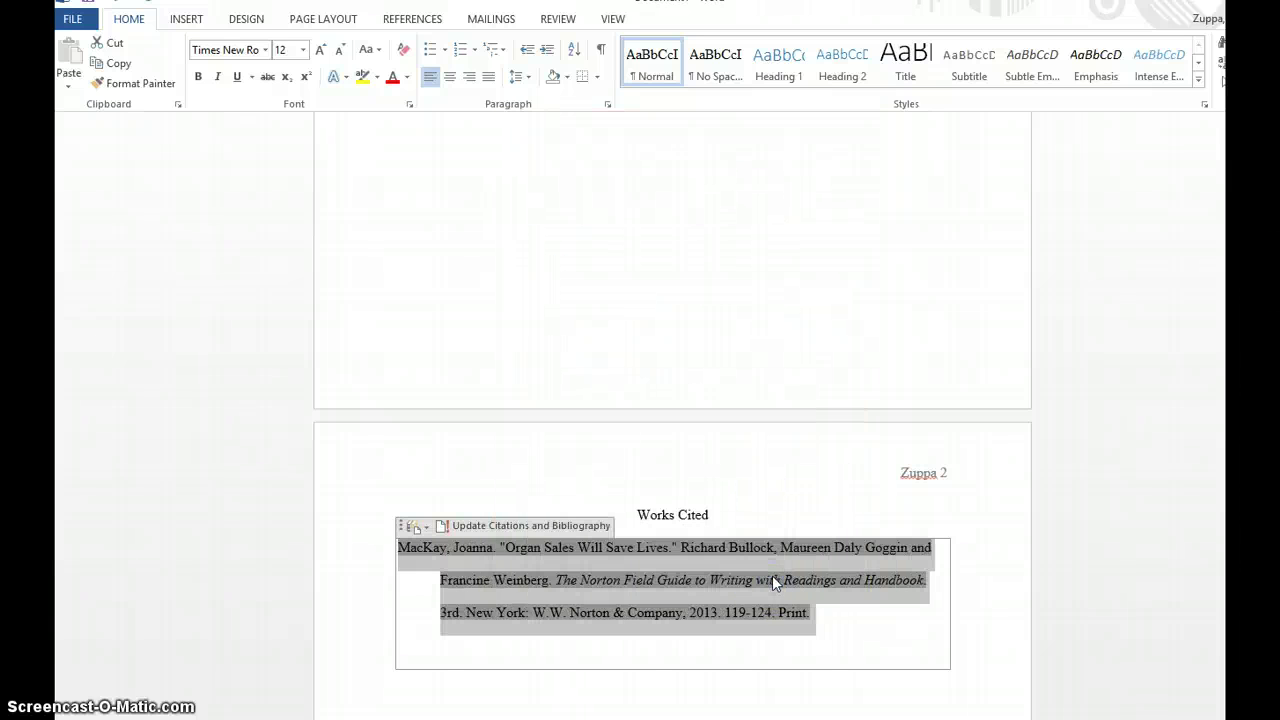
left_click(607, 104)
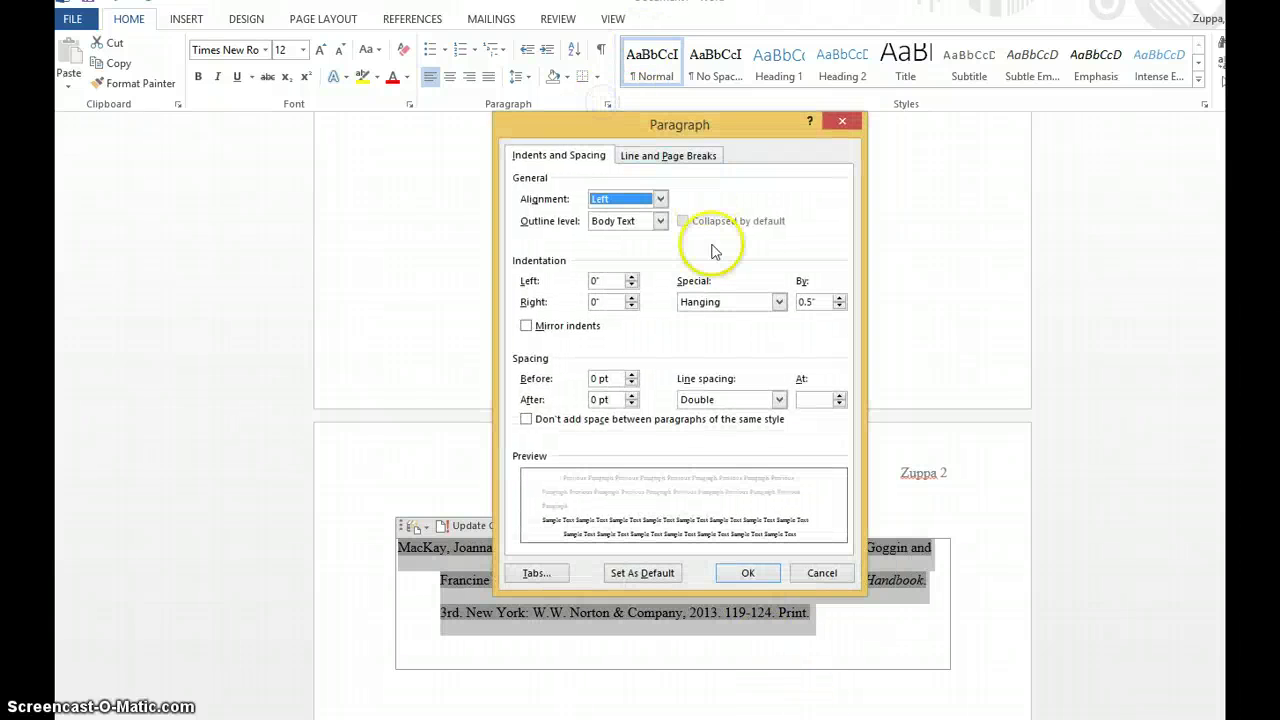
left_click(748, 572)
scroll(765, 568, "down", 5)
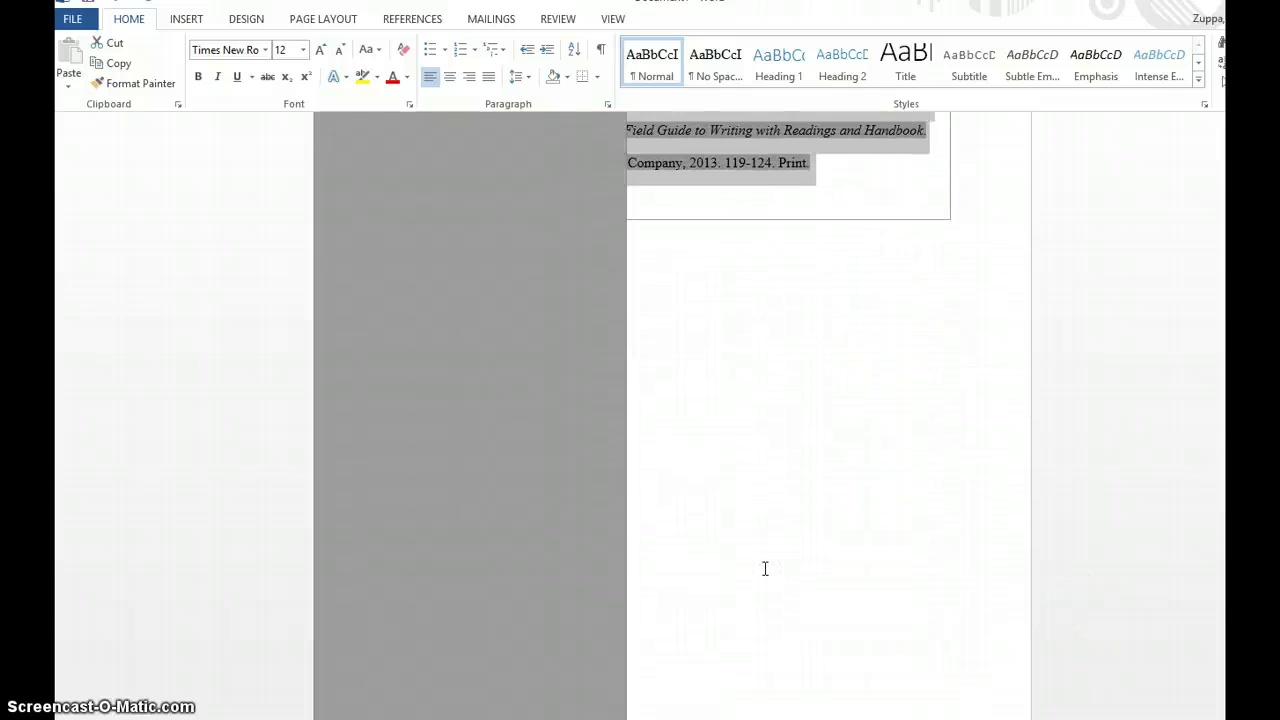
scroll(766, 568, "up", 4)
left_click(825, 449)
left_click(852, 262)
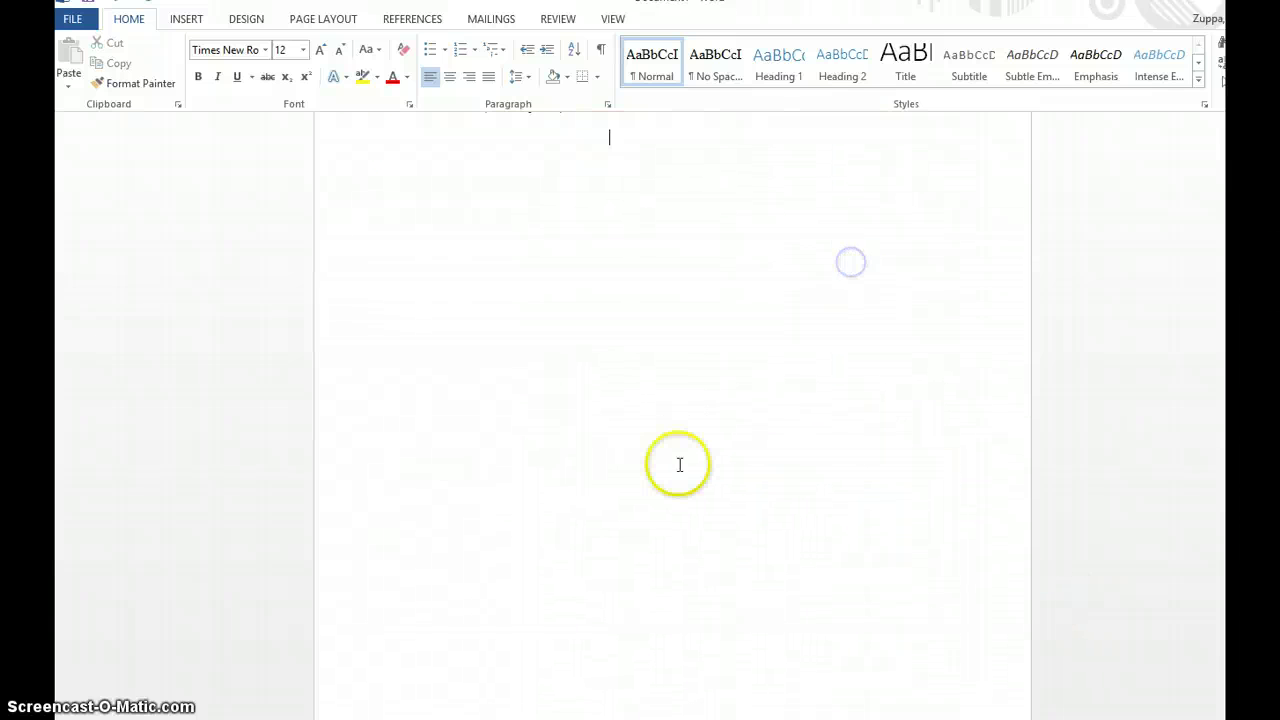
scroll(678, 460, "up", 4)
scroll(672, 456, "down", 8)
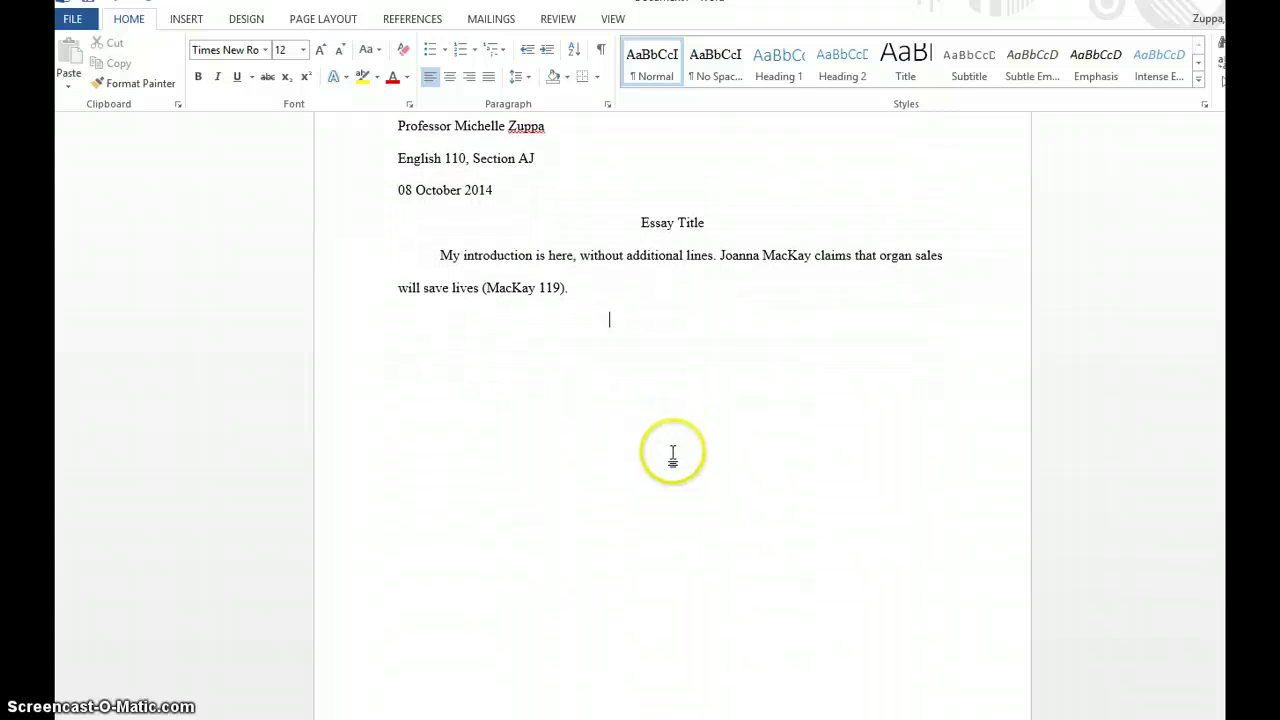
left_click(562, 472)
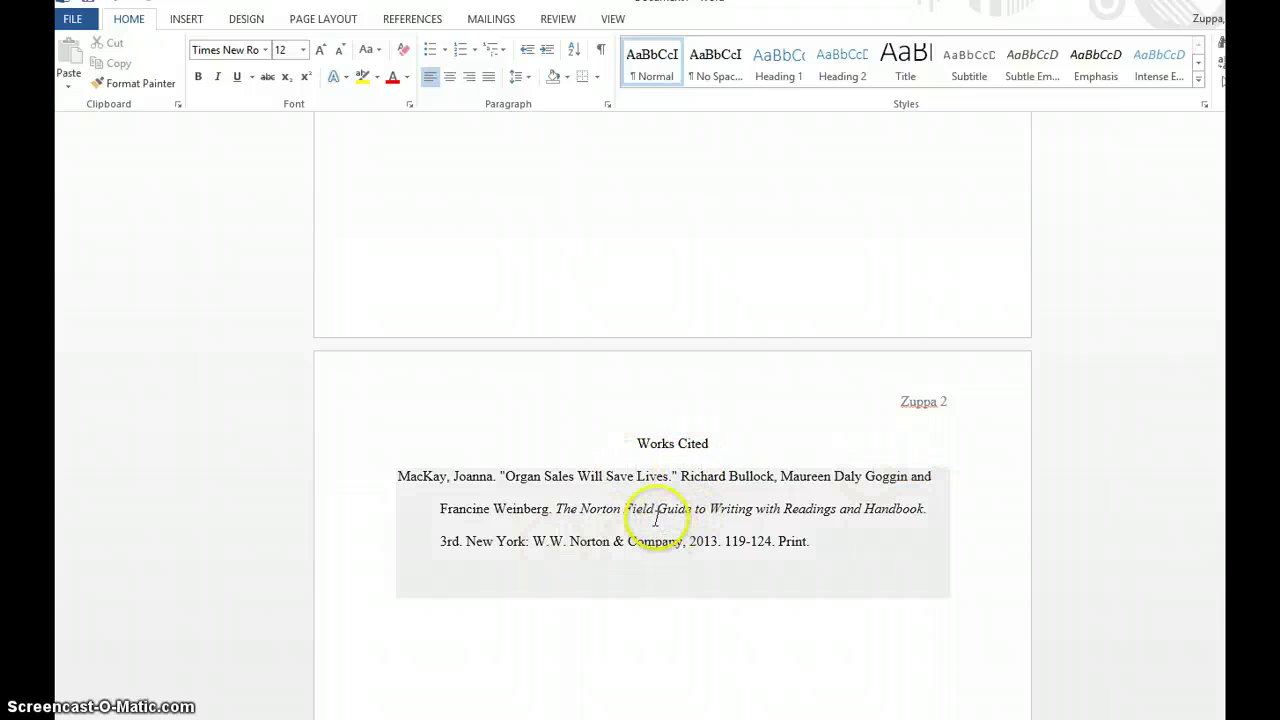
scroll(592, 460, "up", 3)
scroll(593, 465, "down", 2)
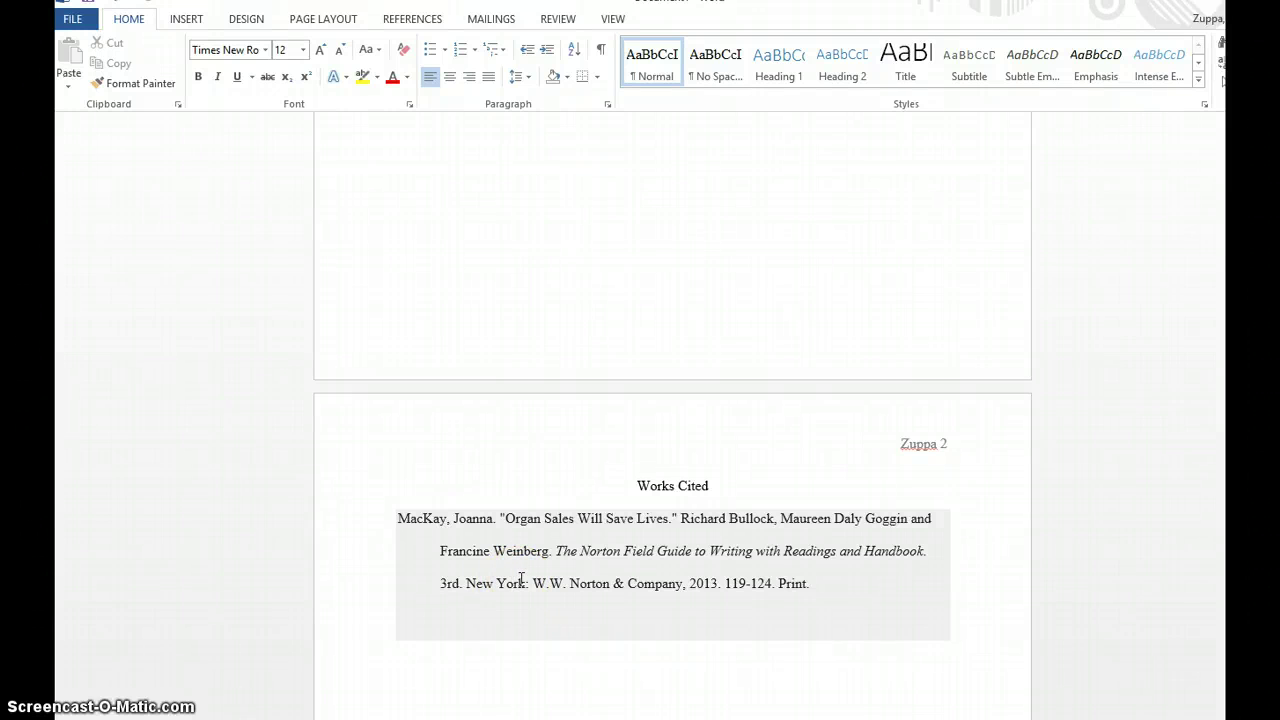
scroll(522, 580, "up", 10)
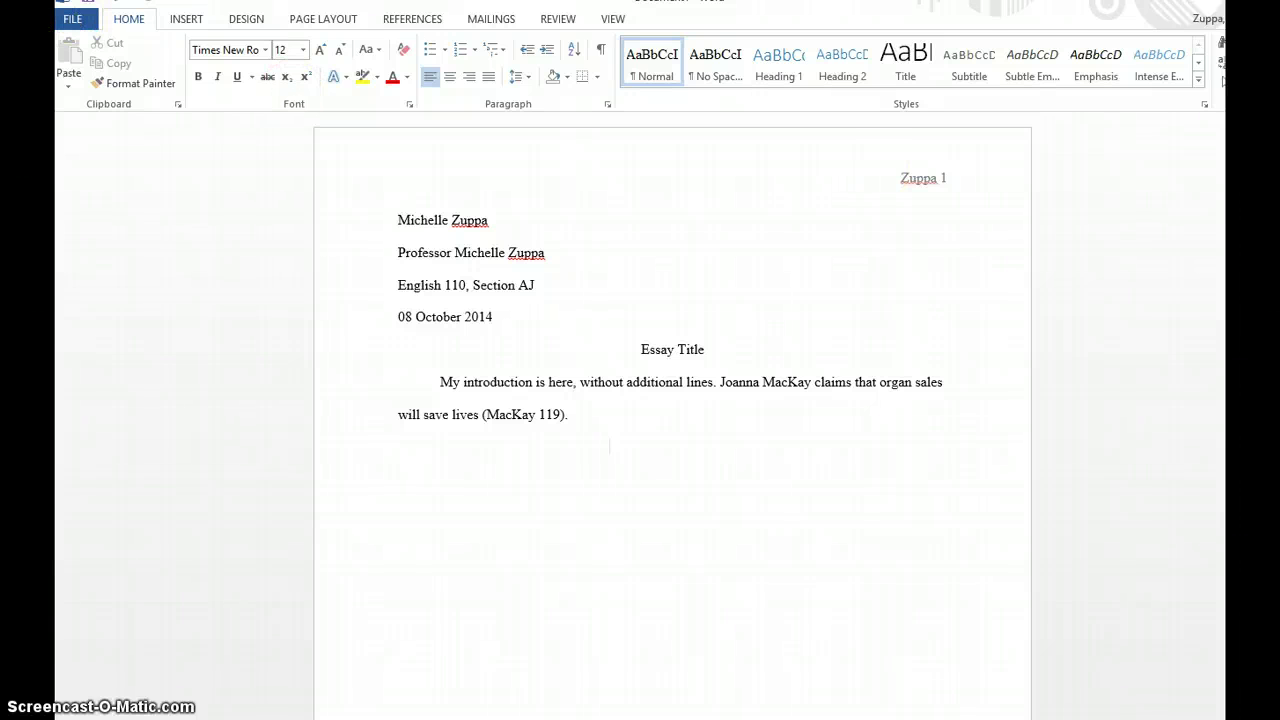
- Save the essay in EN 110 AJ > Essay 1 as the author's surname plus 'Essay 1.1'
left_click(70, 22)
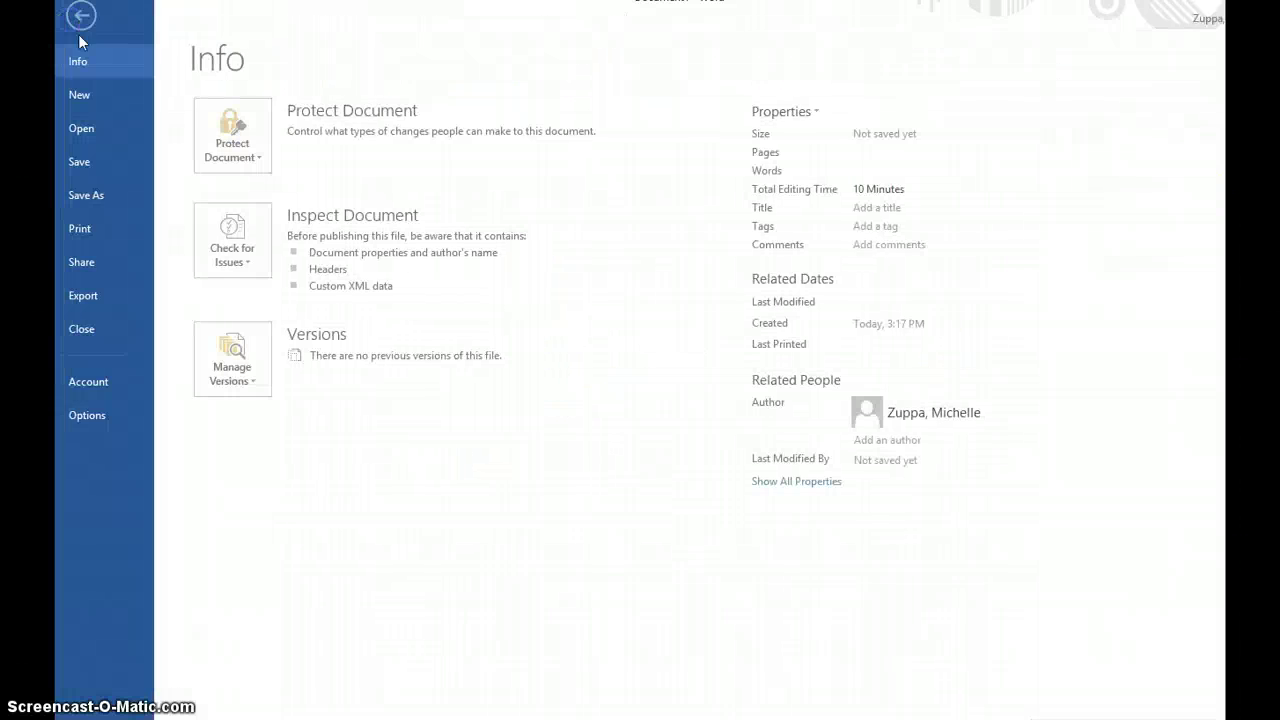
left_click(95, 193)
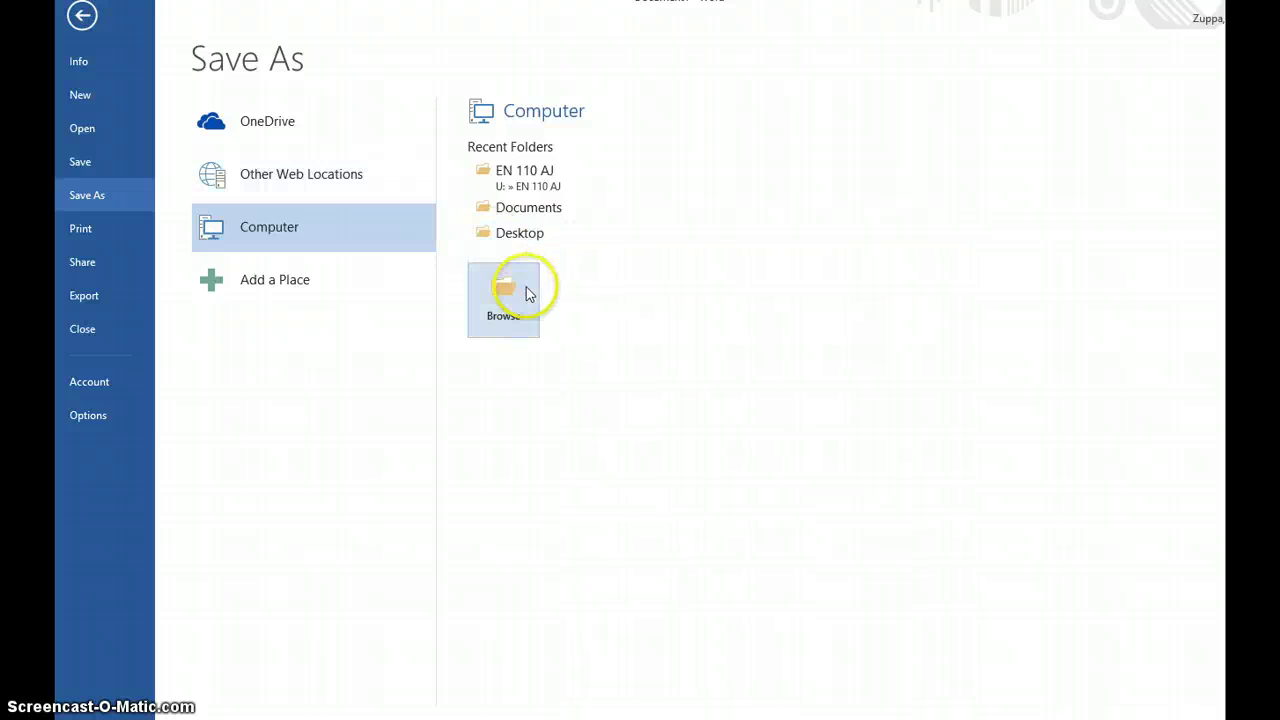
left_click(540, 180)
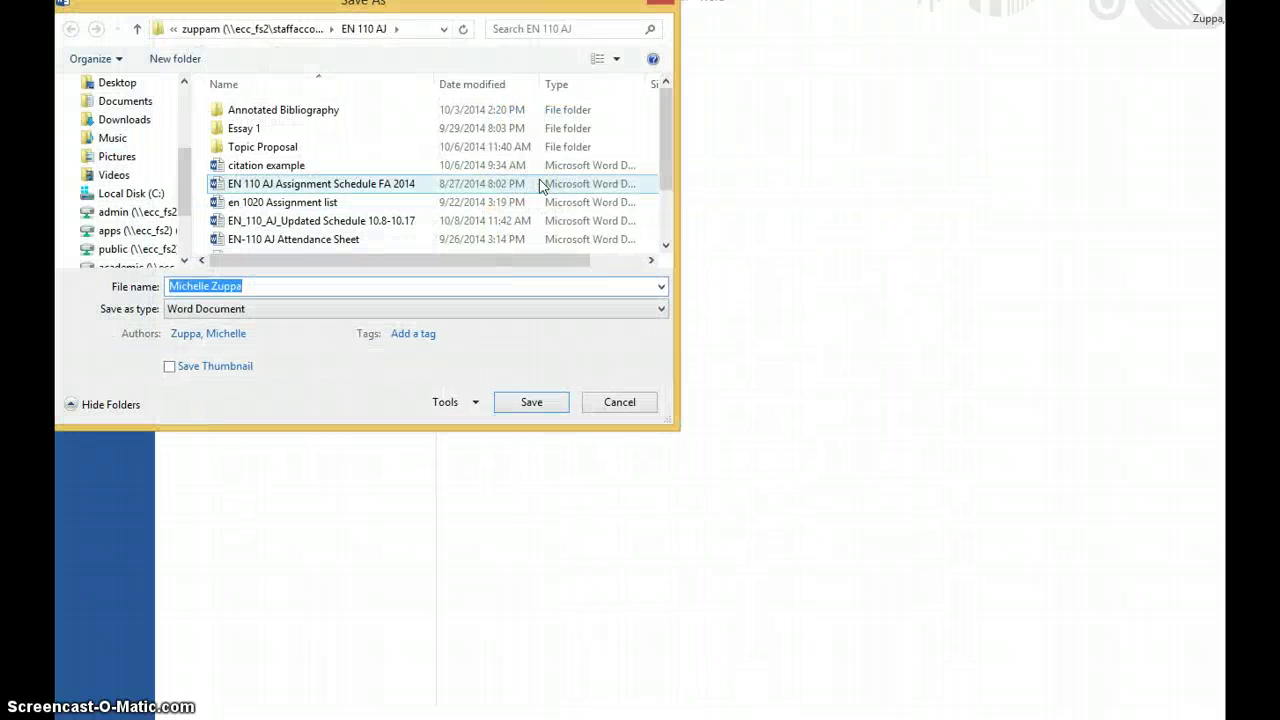
double_click(245, 128)
left_click(305, 277)
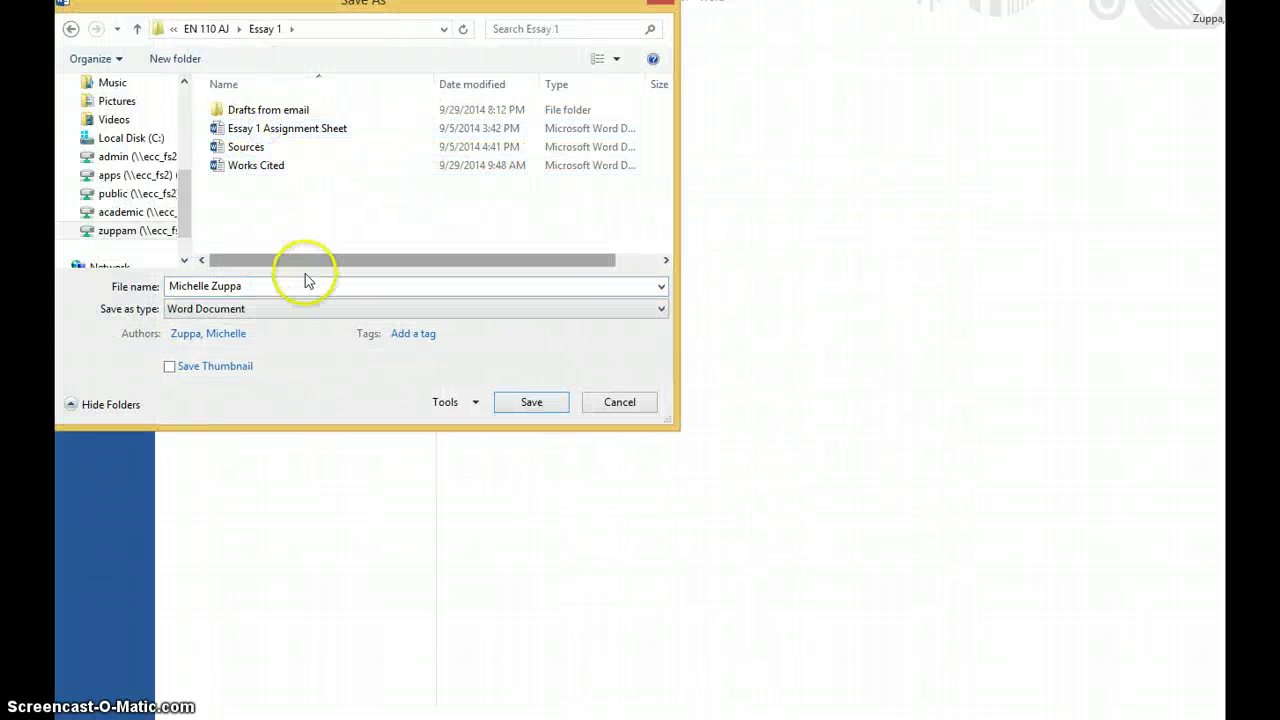
left_click(298, 288)
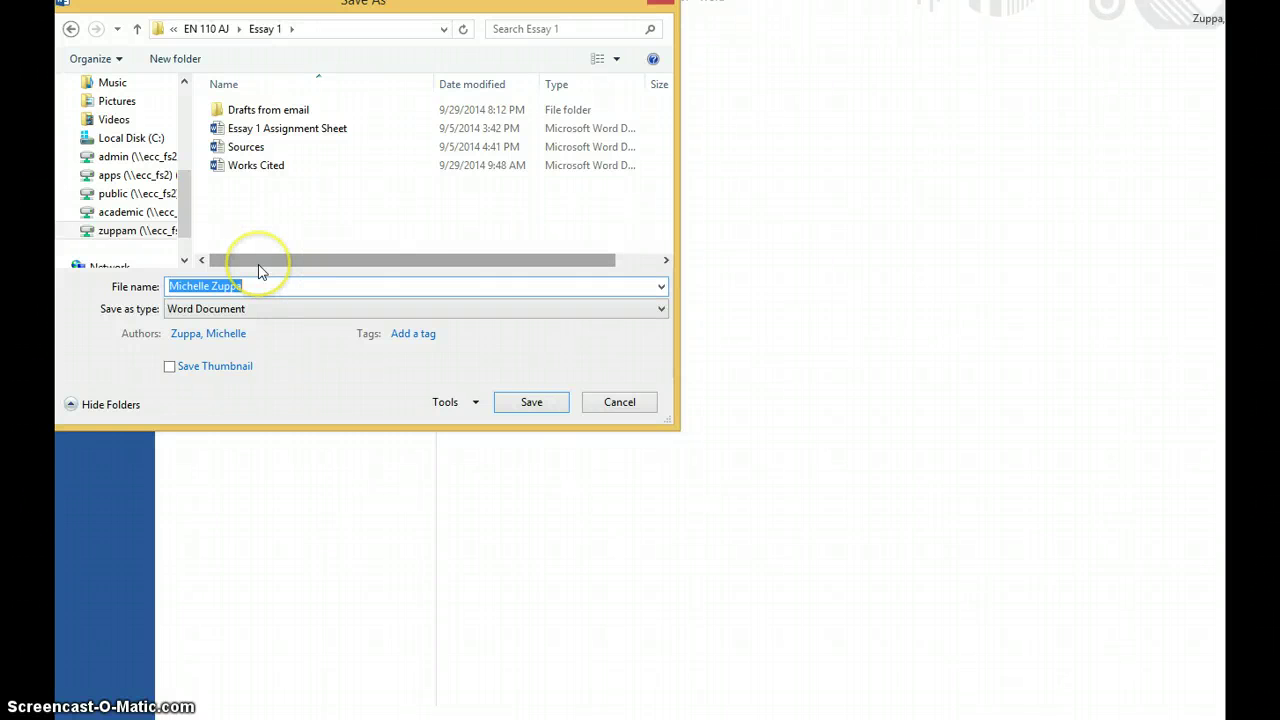
type("Zuppa Essay 1")
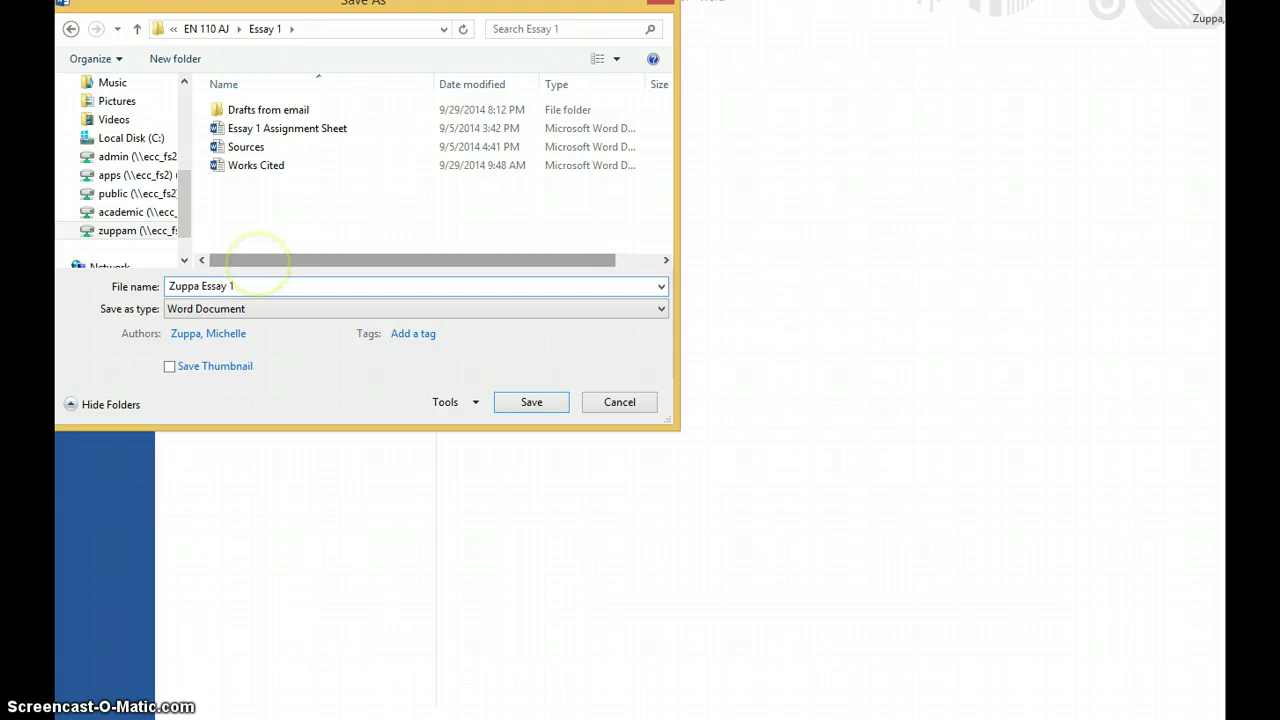
key("BackSpace")
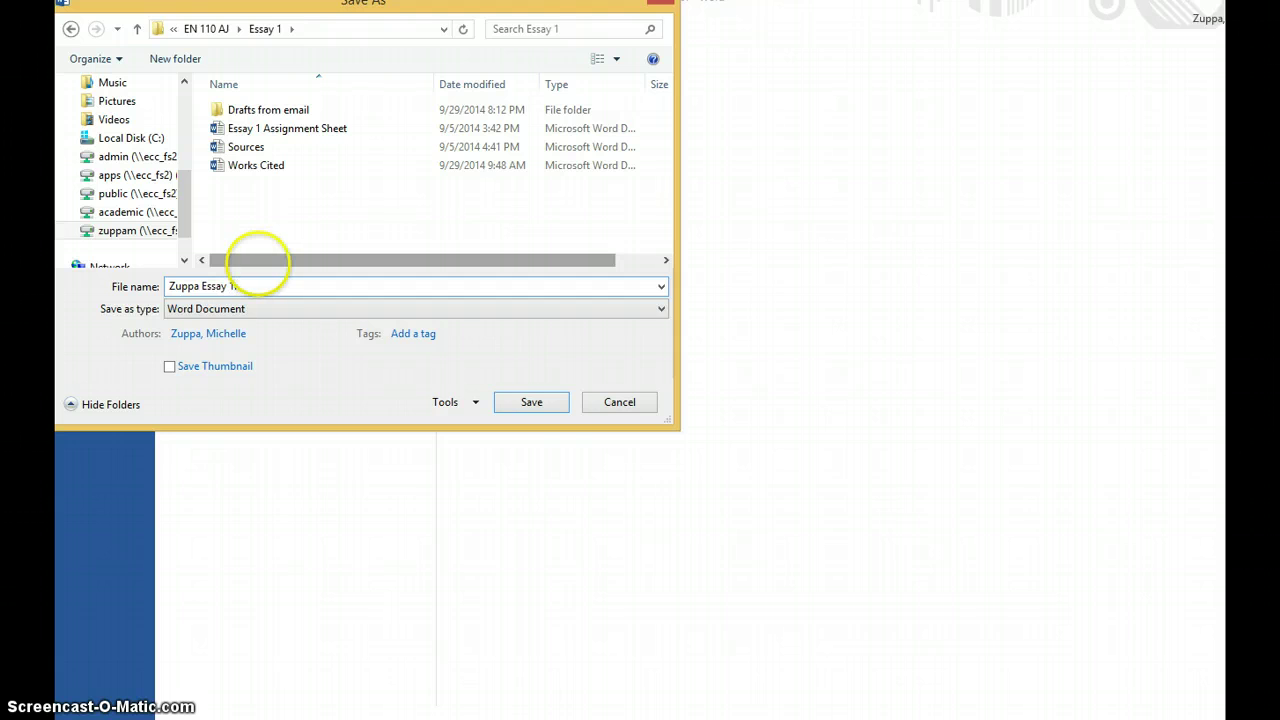
left_click(518, 406)
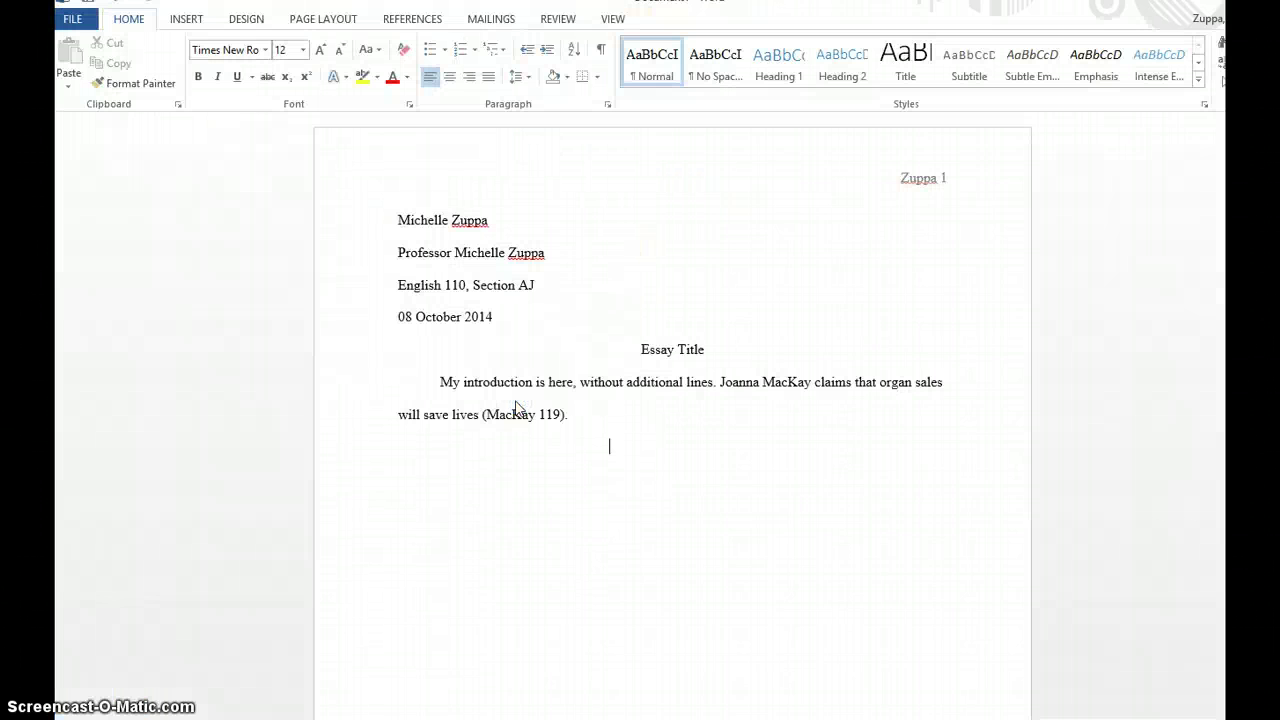